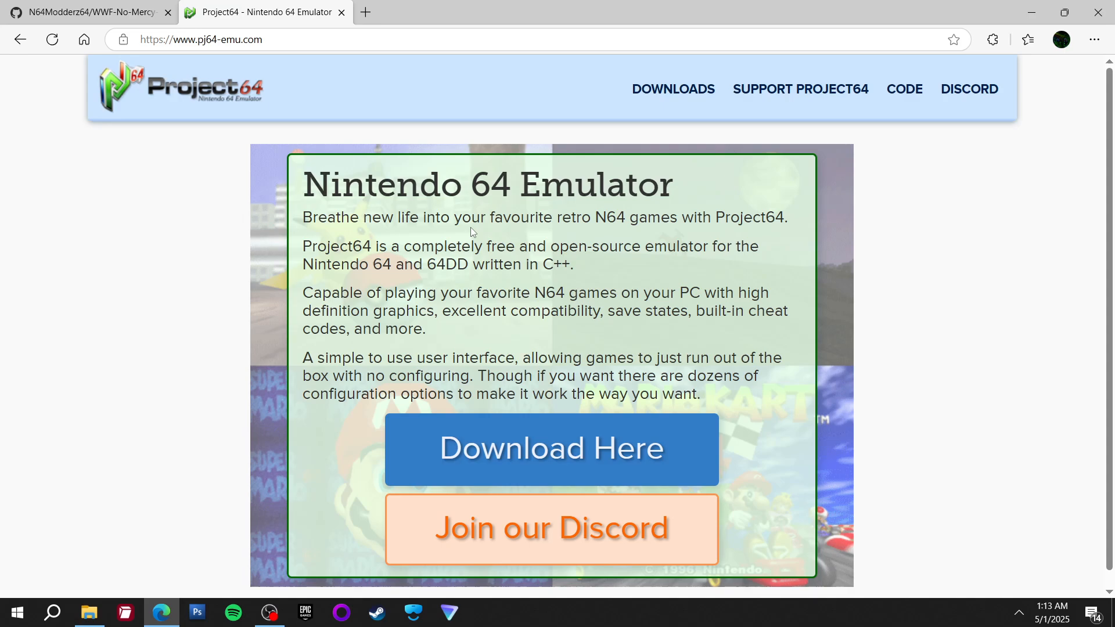
Open the Project64 public releases page and review the installation steps in the WWF-No-Mercy-MOD README on GitHub
left_click(666, 93)
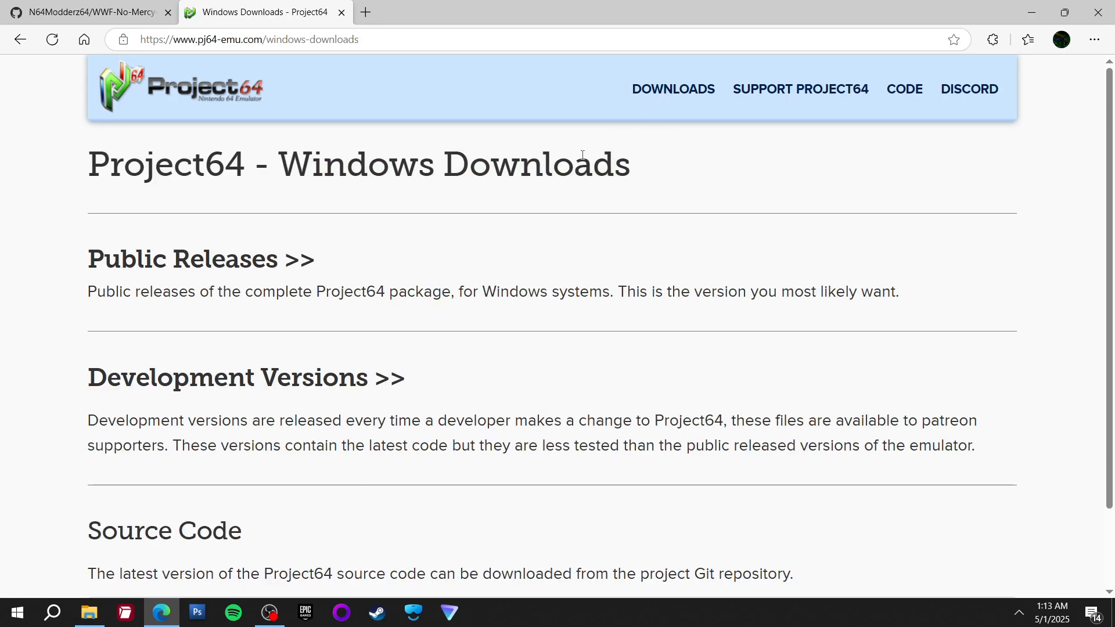
left_click(217, 270)
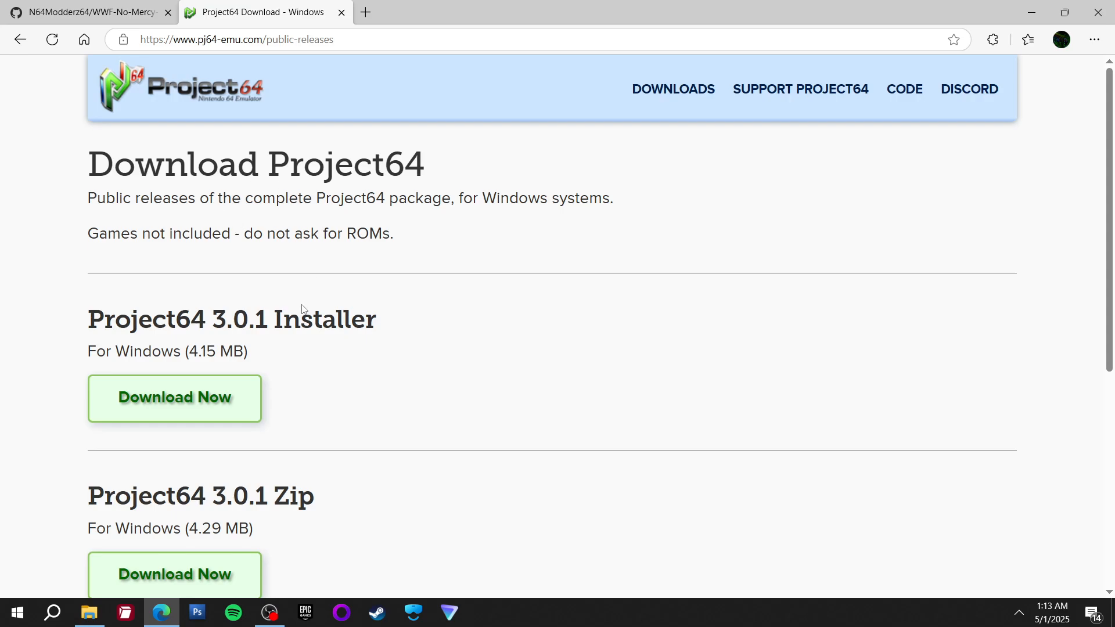
left_click(121, 11)
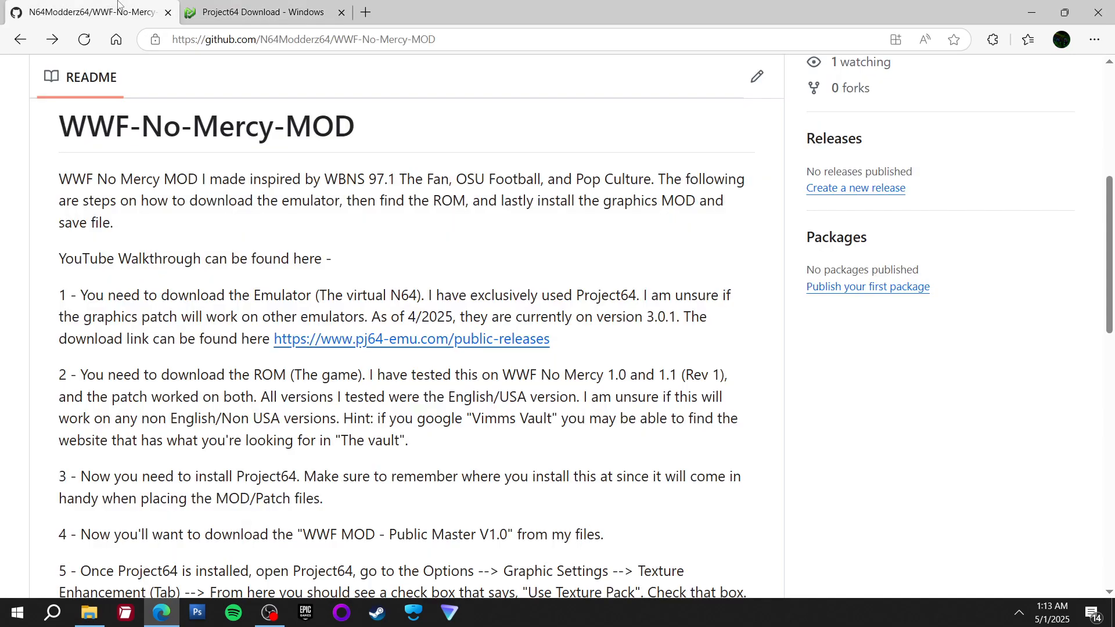
scroll(1112, 210, "down", 2)
left_click_drag(1112, 210, 1103, 311)
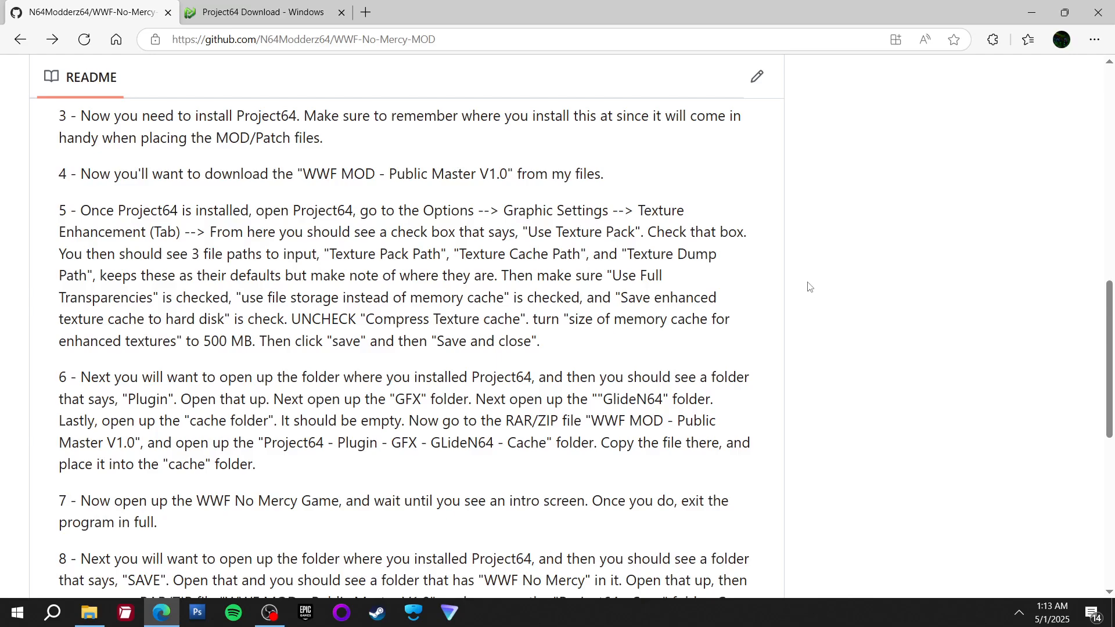
scroll(804, 323, "down", 2)
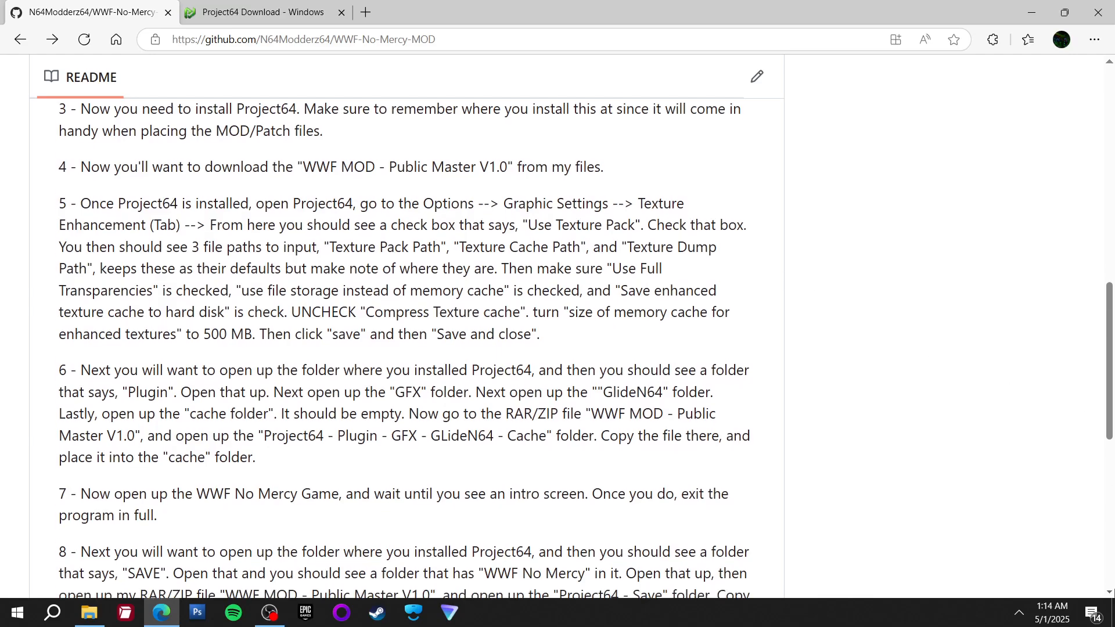
Install Project64 from the setup file on the desktop using the default destination folder, and launch it on completion
left_click(1112, 613)
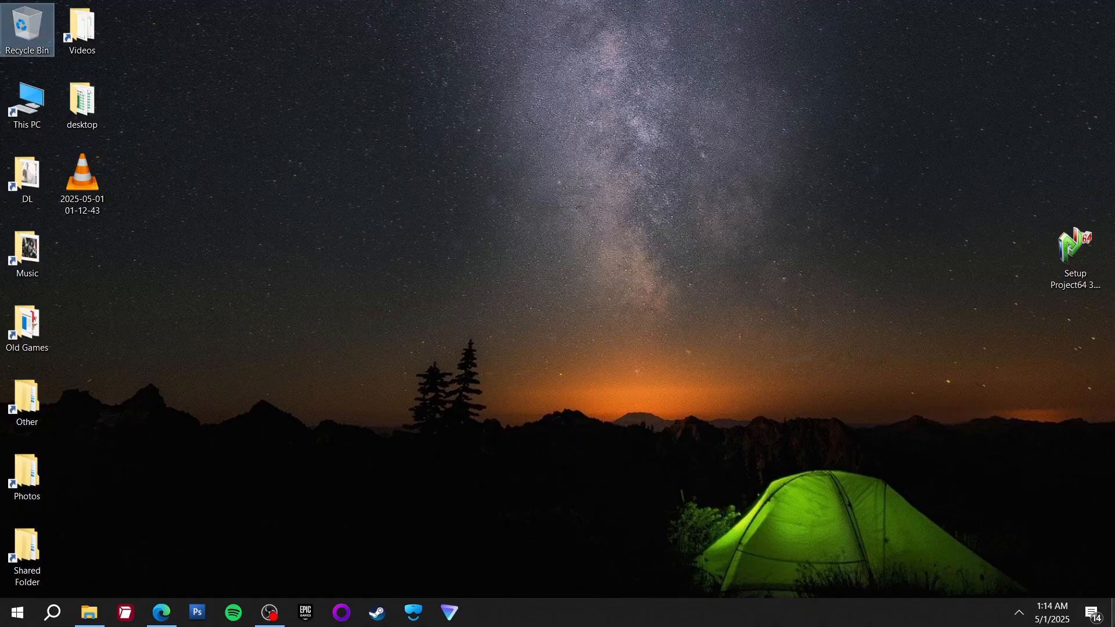
double_click(1074, 249)
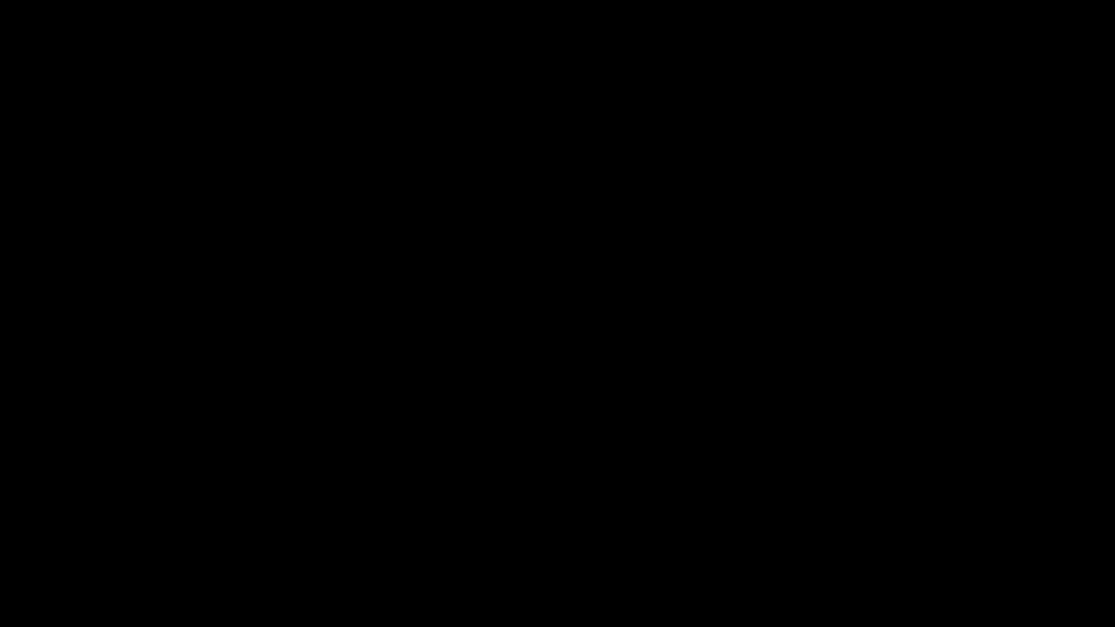
left_click(512, 410)
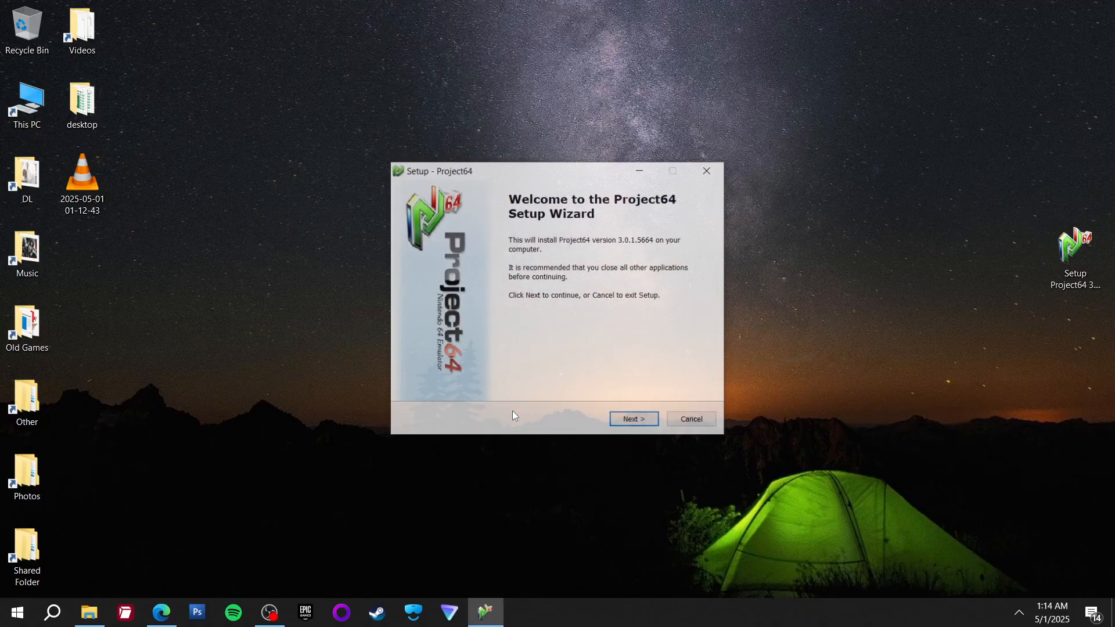
left_click(634, 421)
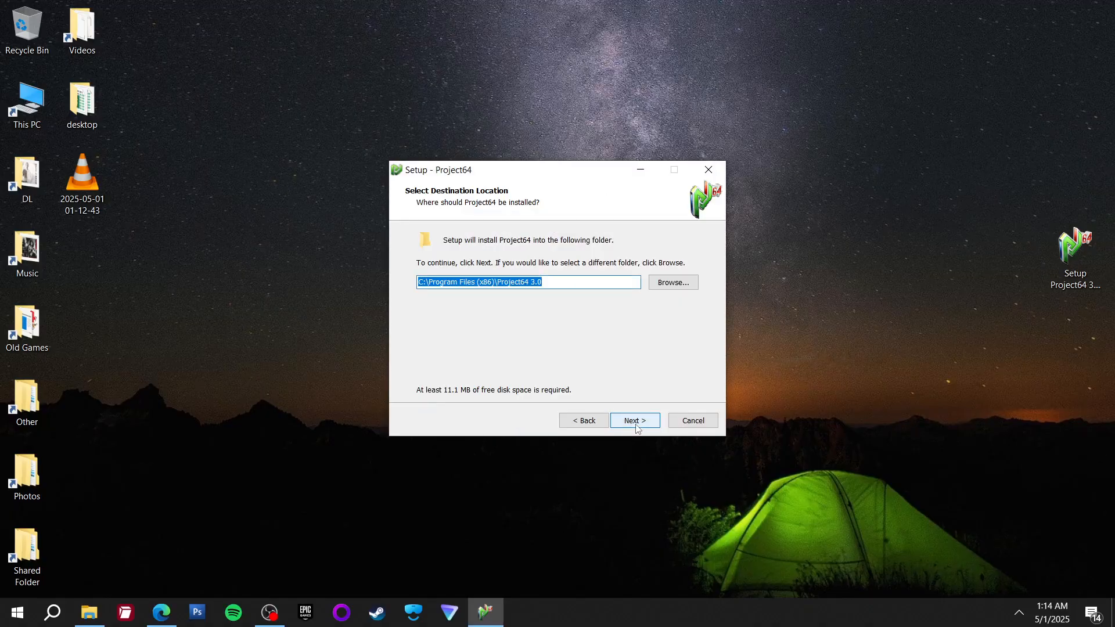
left_click(636, 428)
left_click(637, 428)
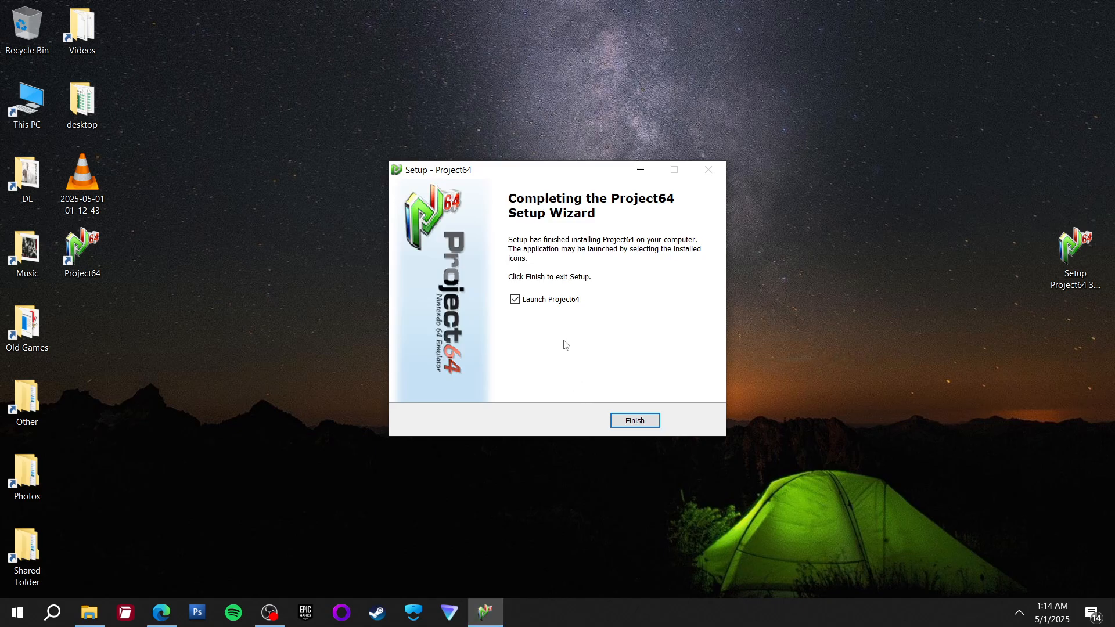
left_click(649, 420)
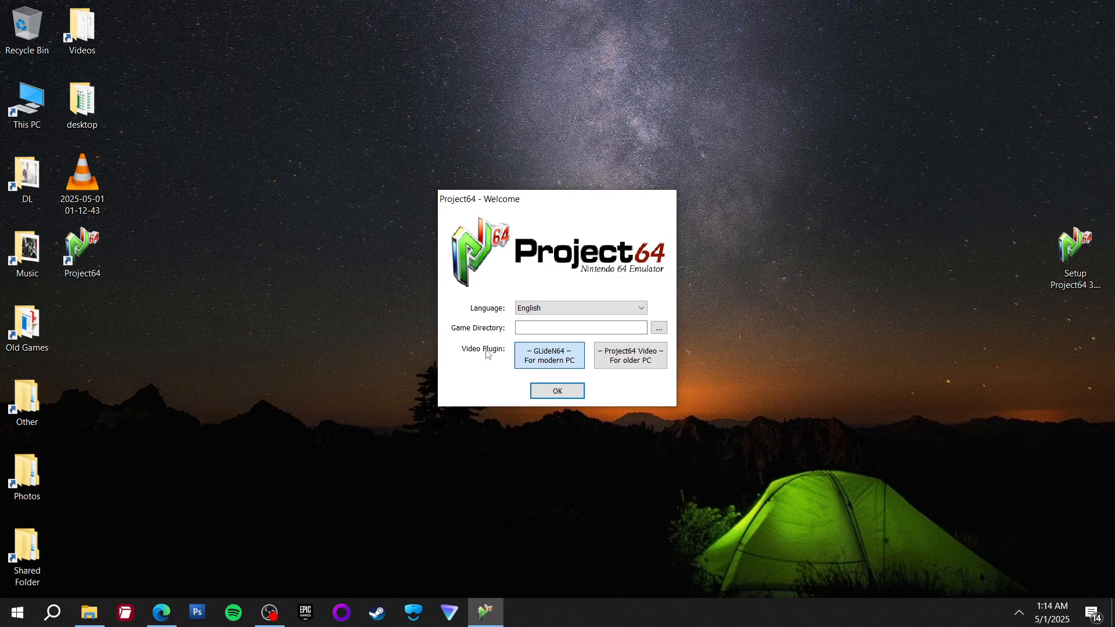
Complete the welcome setup with the GLideN64 video plugin, leaving the game directory empty
left_click(525, 327)
left_click(541, 362)
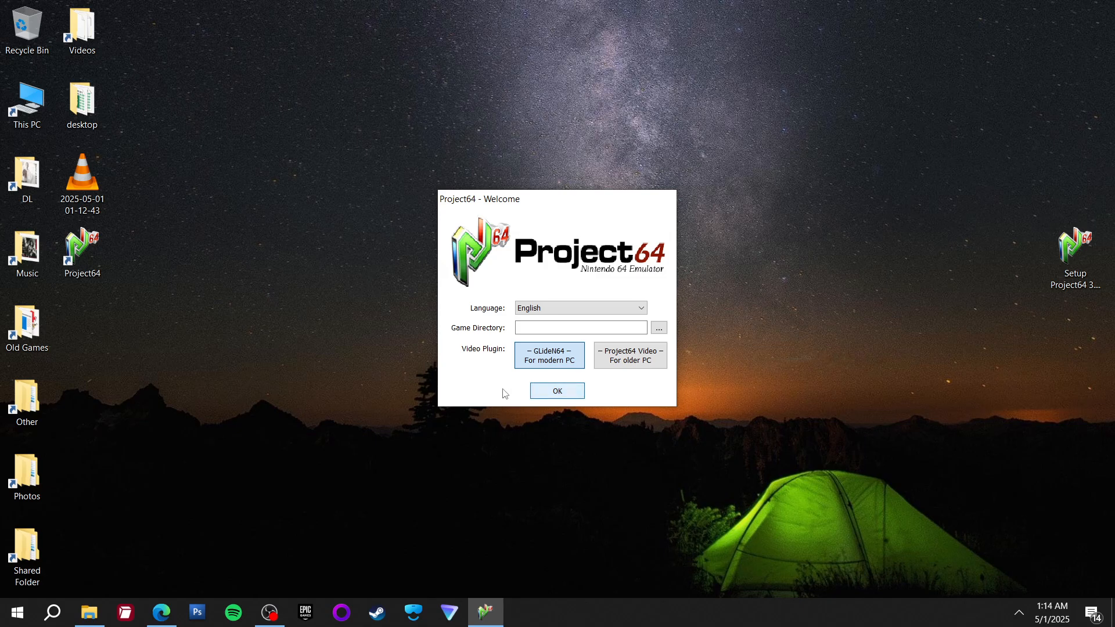
left_click(556, 393)
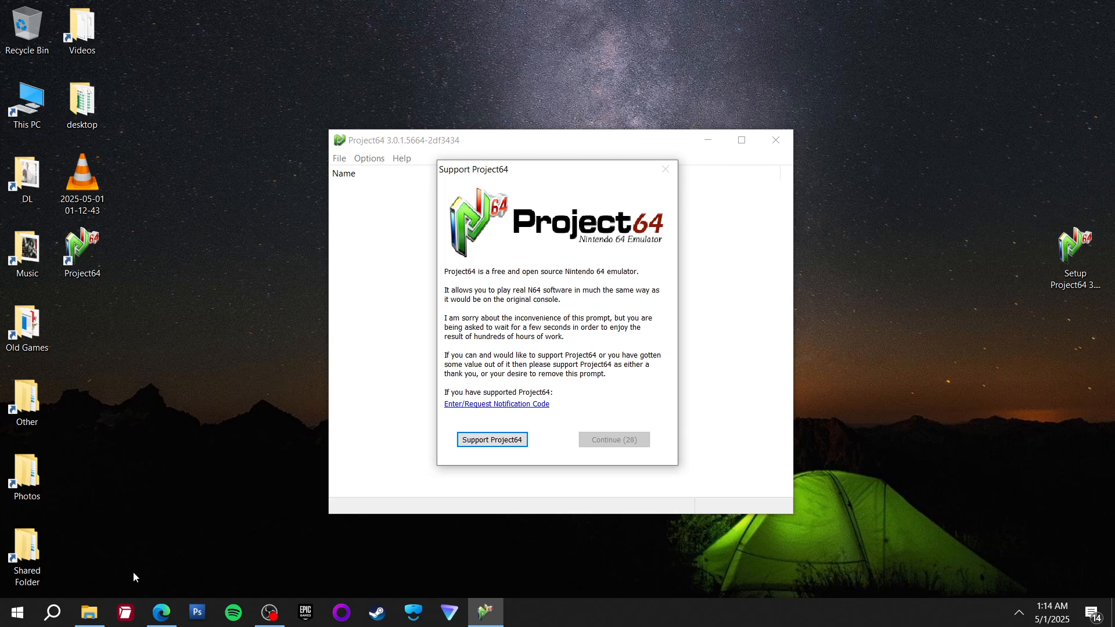
Switch to the browser, open the repository's WWF MOD - Public Master V1.0.rar file page and view its download option
left_click(161, 613)
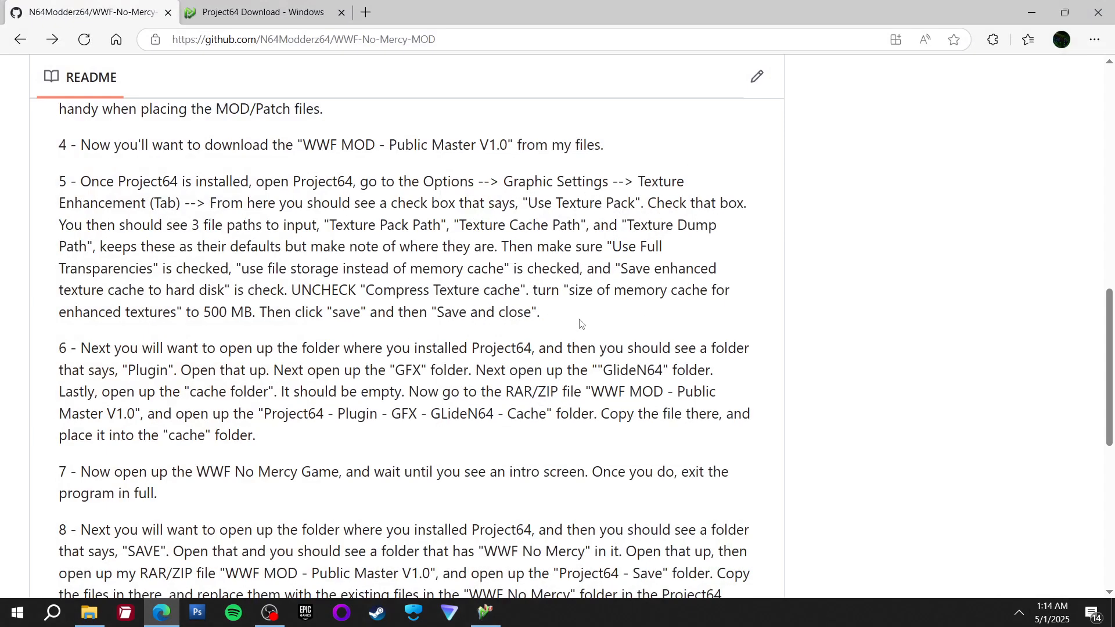
left_click_drag(1112, 353, 1112, 180)
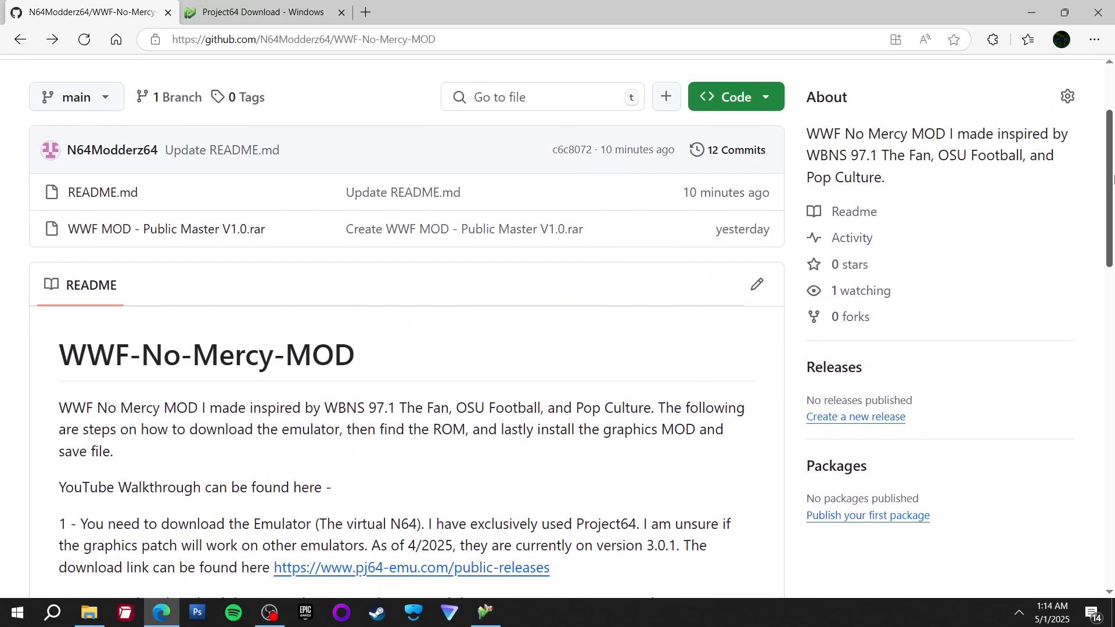
left_click(168, 229)
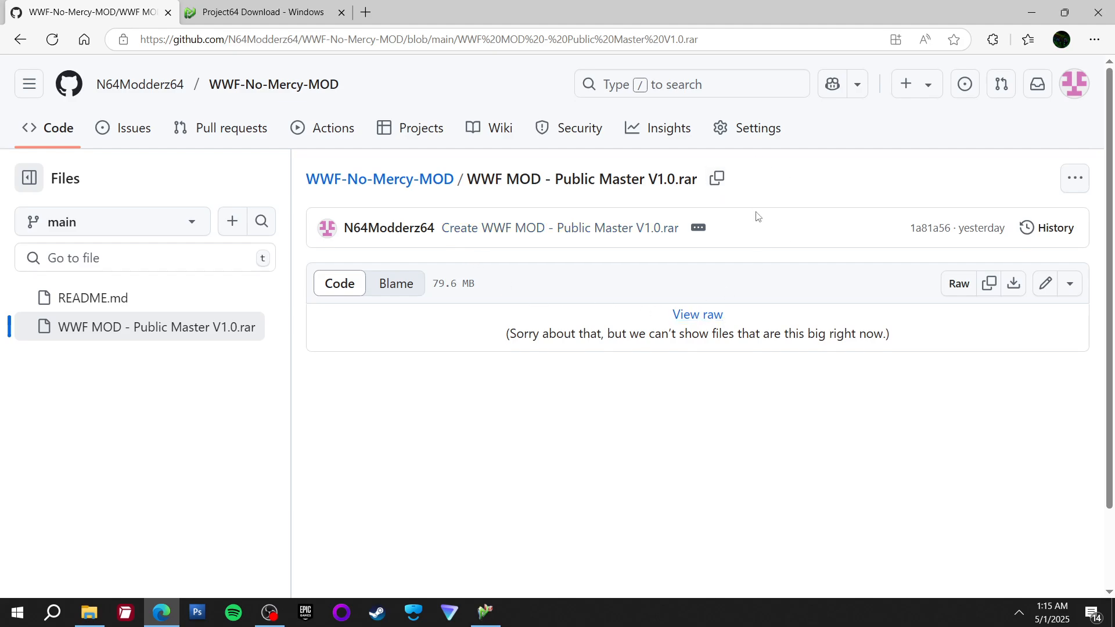
left_click(1083, 181)
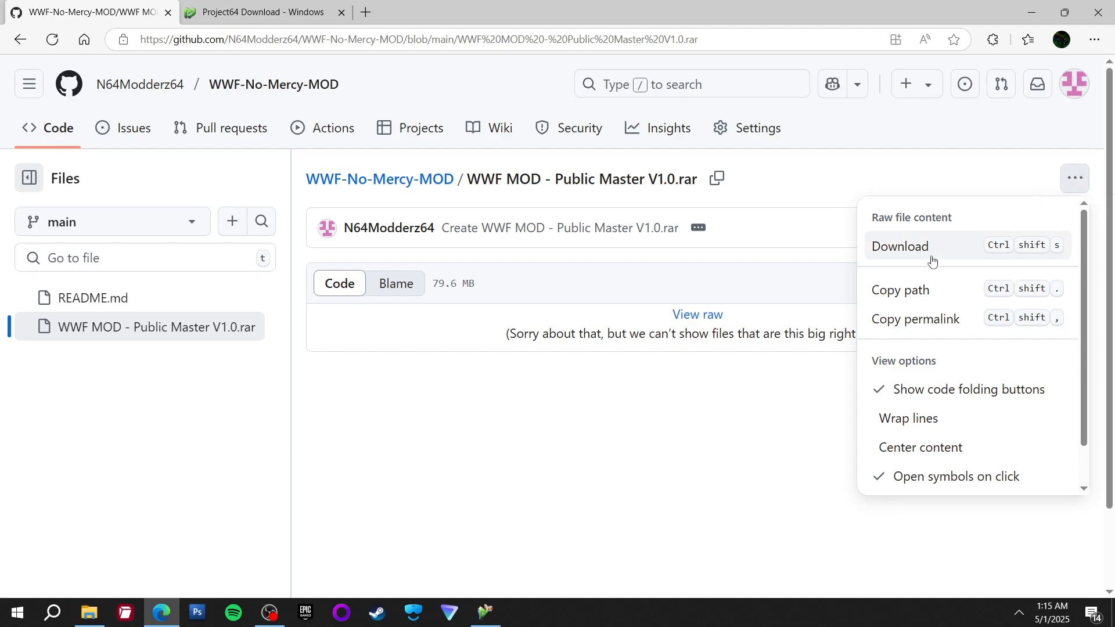
left_click(726, 405)
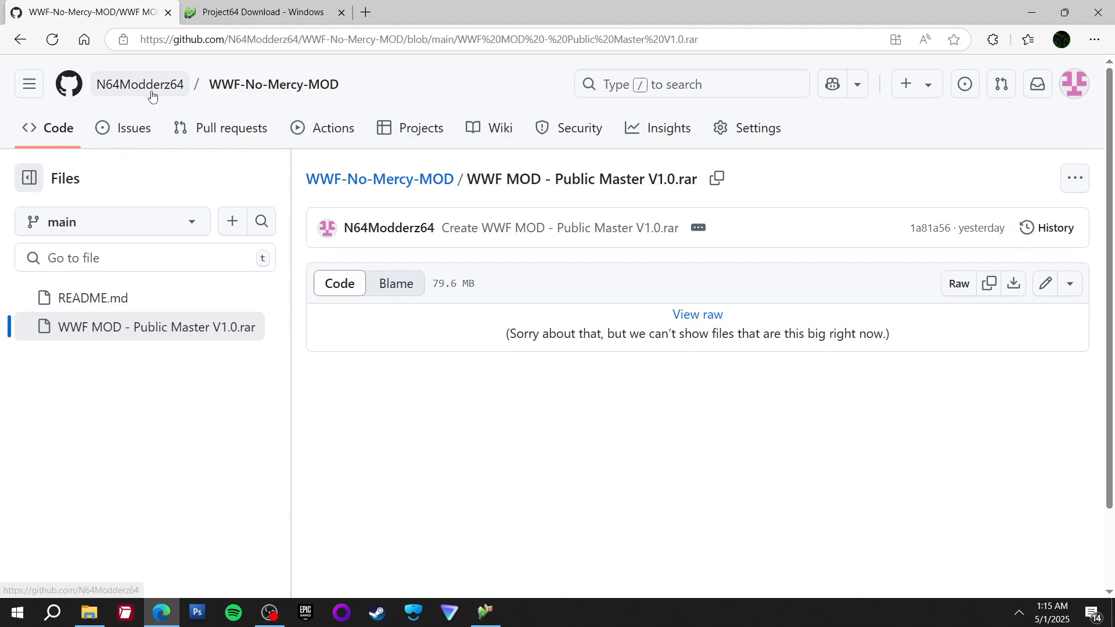
Return to the WWF-No-Mercy-MOD repository page and review README steps 5 to 8
mouse_move(151, 95)
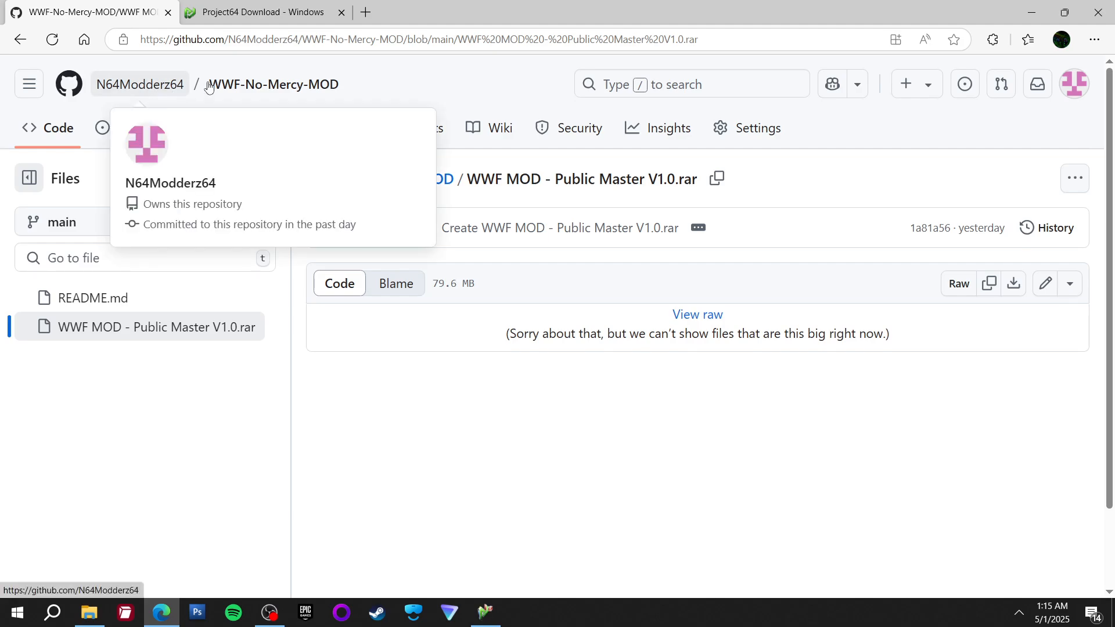
left_click(248, 84)
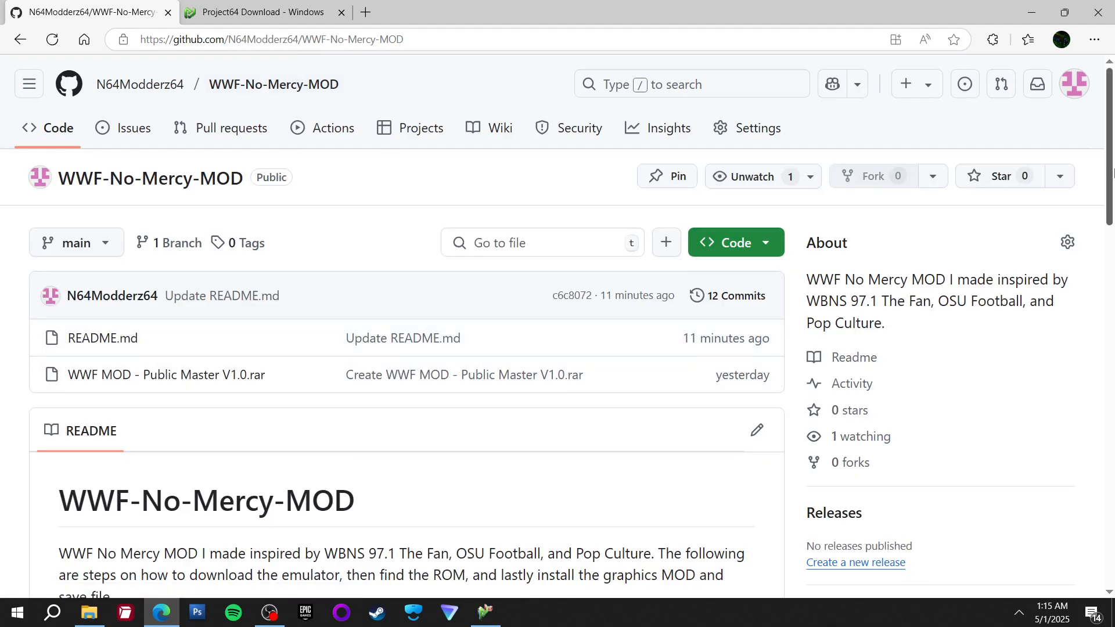
left_click_drag(1110, 174, 1110, 281)
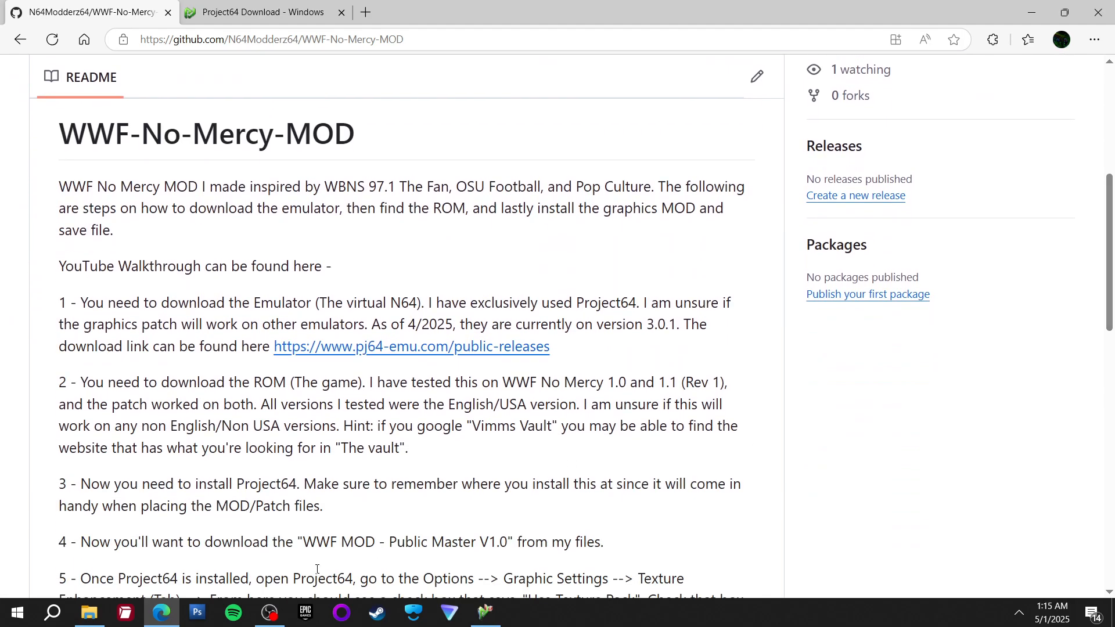
scroll(1113, 373, "down", 7)
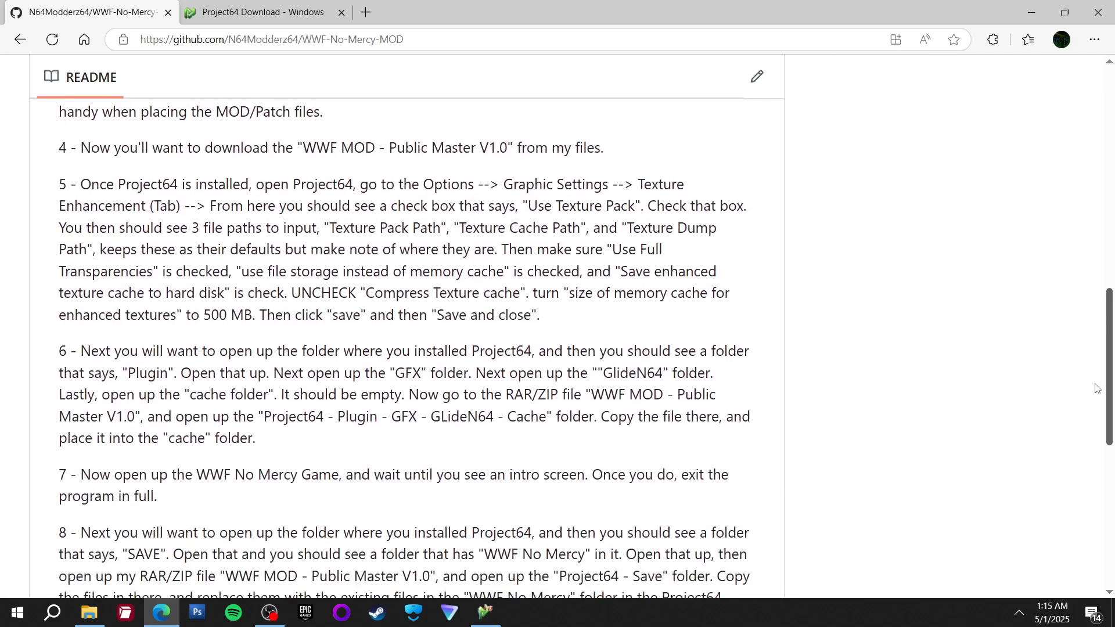
scroll(1096, 399, "down", 1)
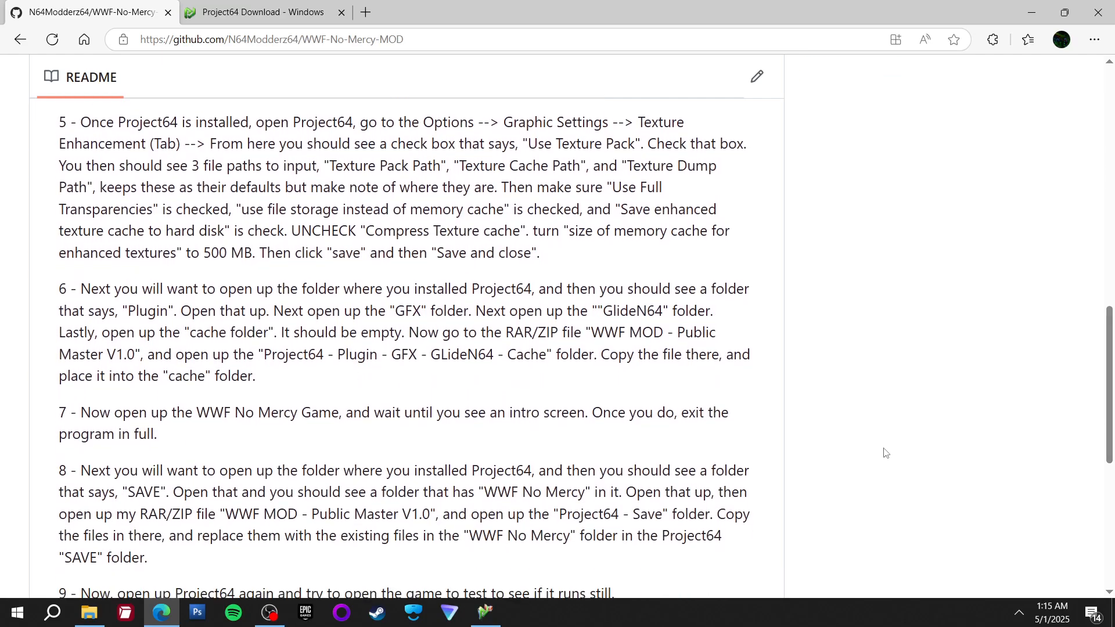
Switch to Project64, dismiss the support prompt and open the texture enhancement section of the graphics settings
left_click(485, 613)
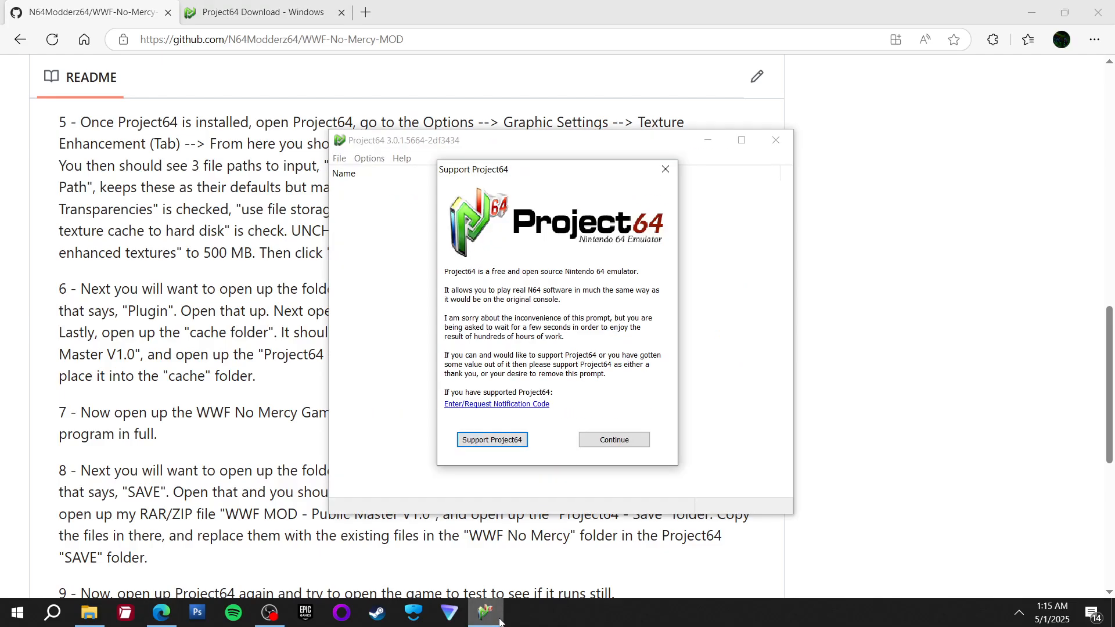
left_click(616, 439)
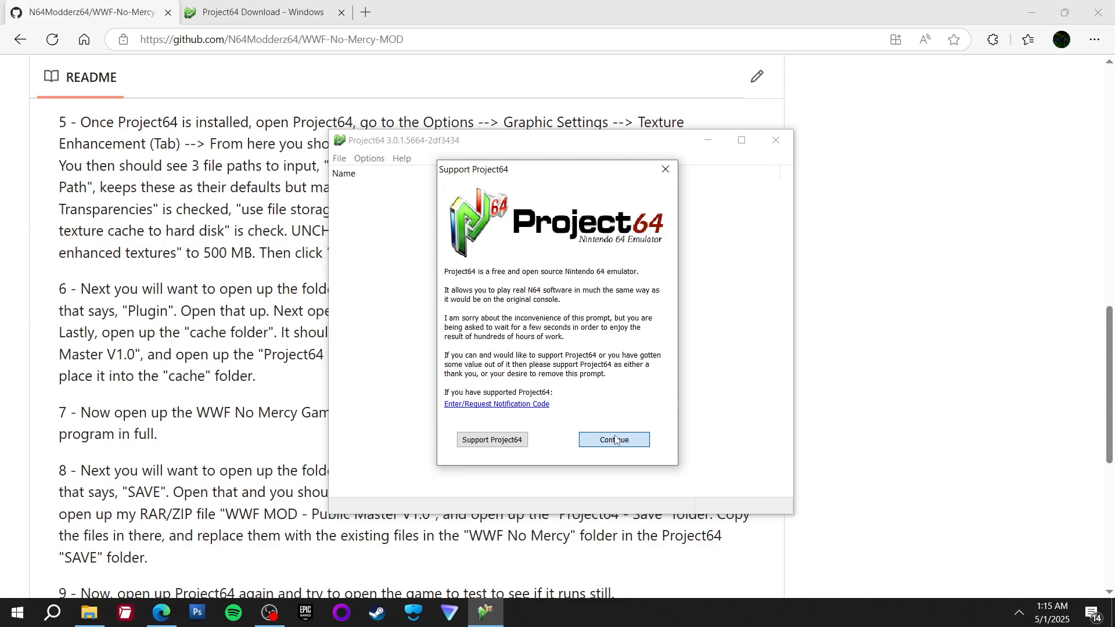
left_click(616, 439)
left_click(381, 162)
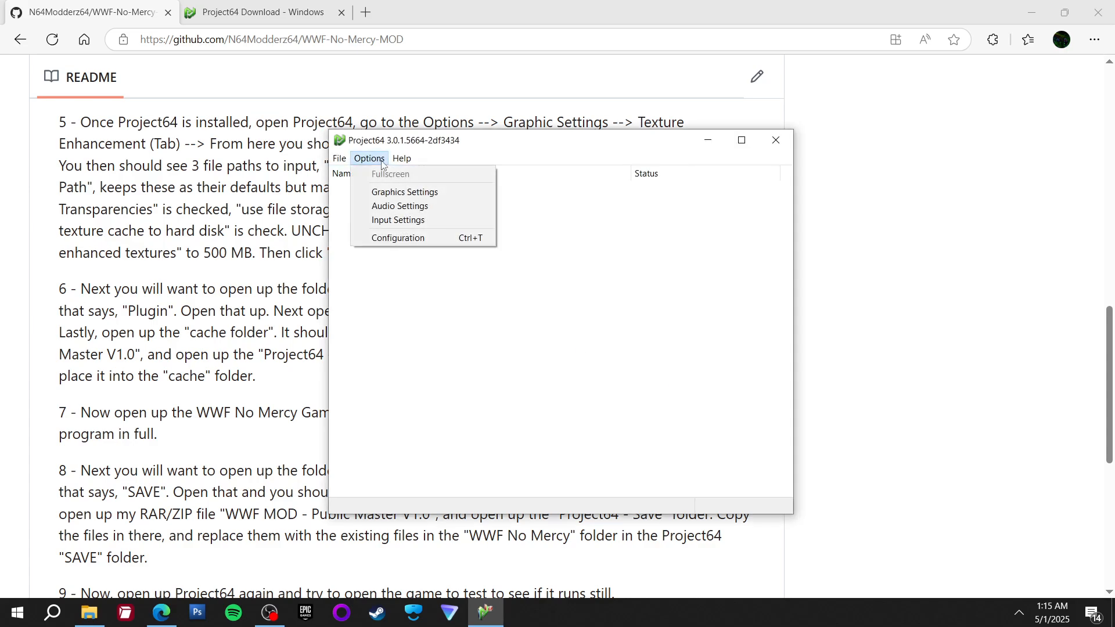
left_click(445, 191)
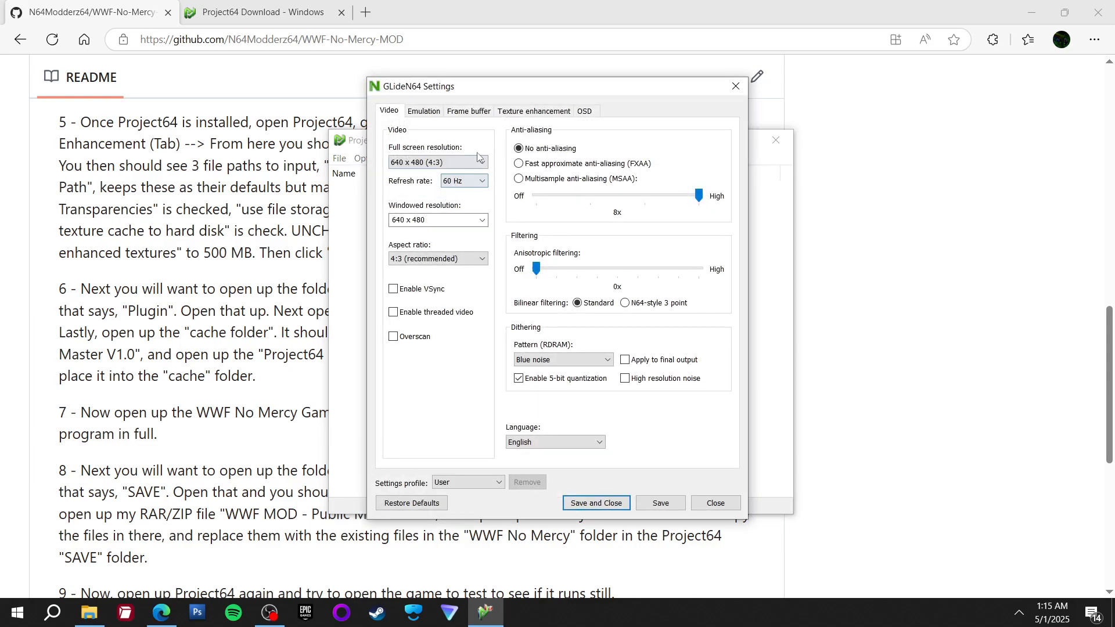
left_click(534, 111)
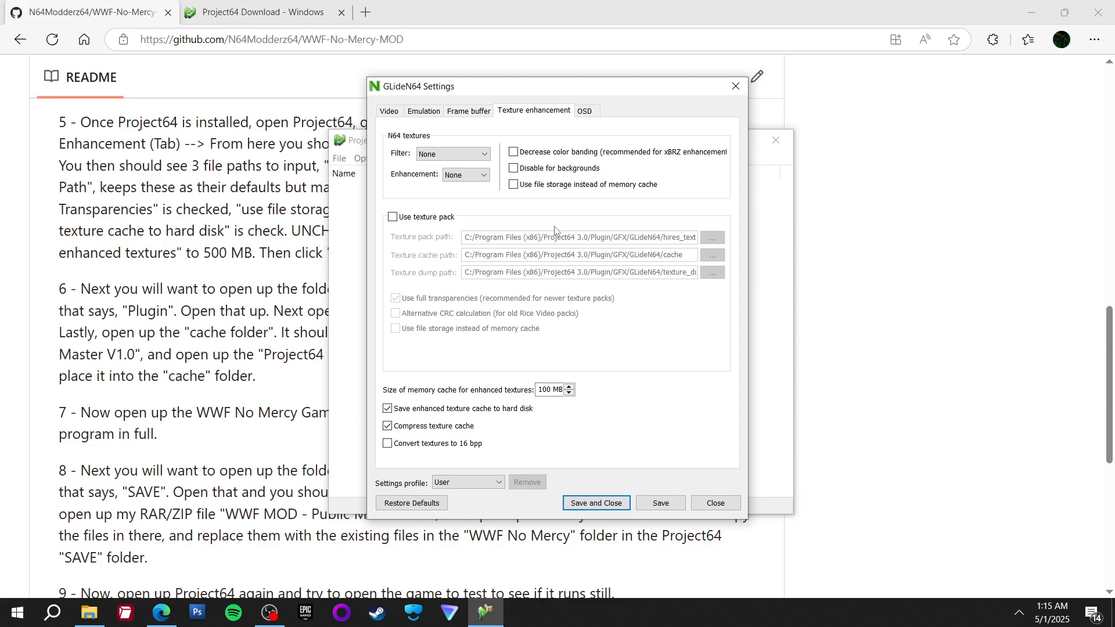
Enable the texture pack with file storage instead of memory cache, disable texture cache compression, and set the memory cache size to 500 MB
left_click(430, 218)
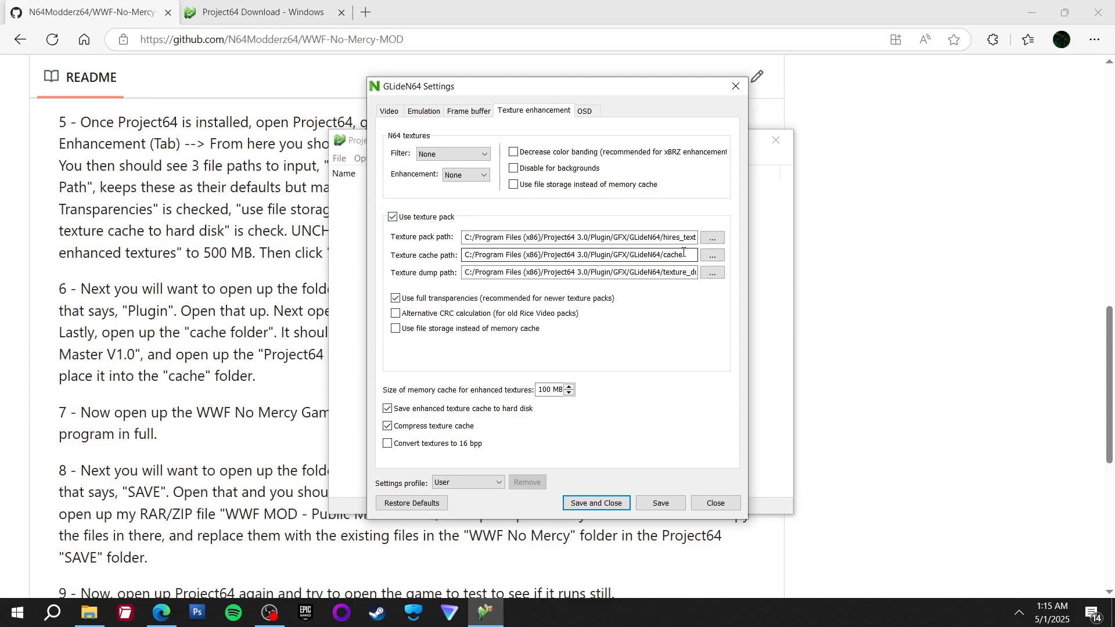
left_click_drag(683, 252, 460, 255)
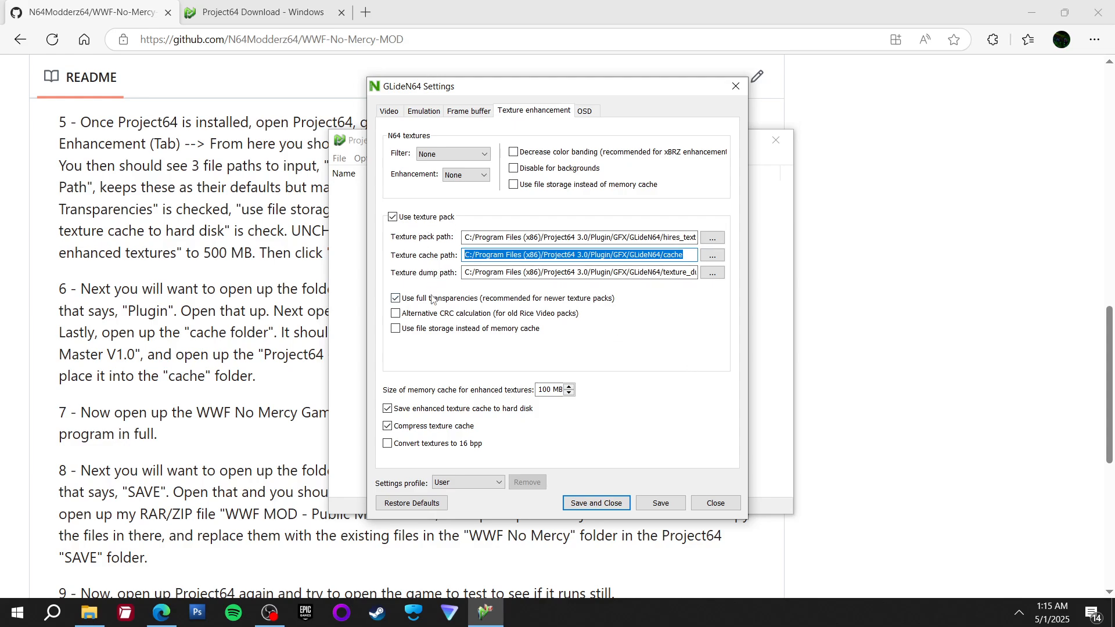
mouse_move(430, 302)
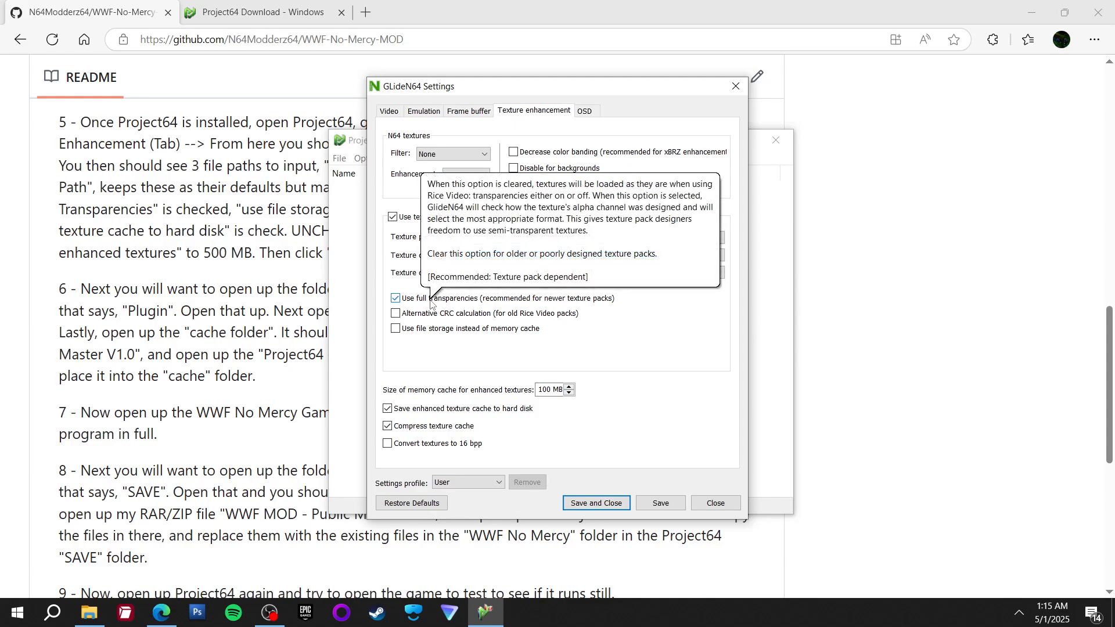
left_click(416, 331)
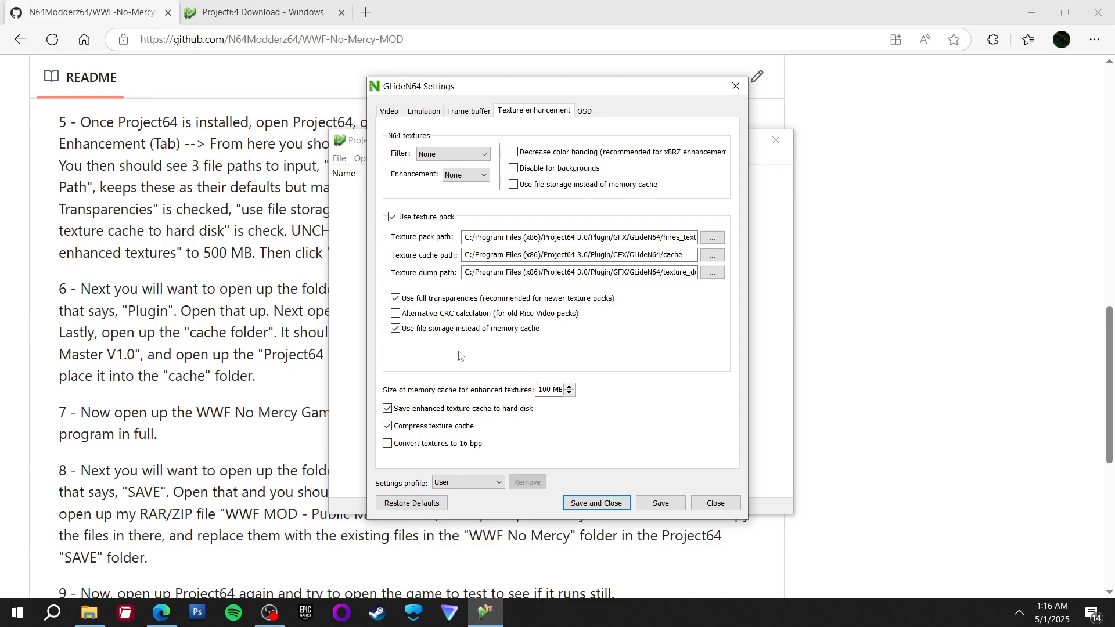
left_click(434, 431)
left_click(548, 391)
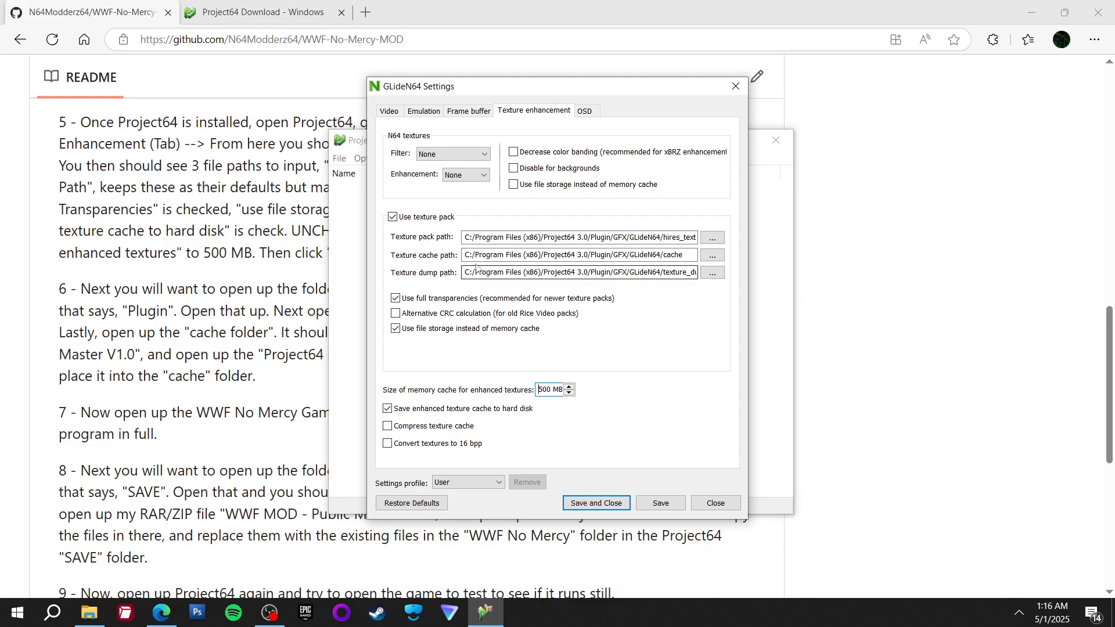
Examine the default texture pack path and texture cache path
mouse_move(466, 253)
left_mouse_down()
mouse_move(676, 254)
mouse_move(464, 254)
left_mouse_up()
left_click(670, 239)
left_click(521, 237)
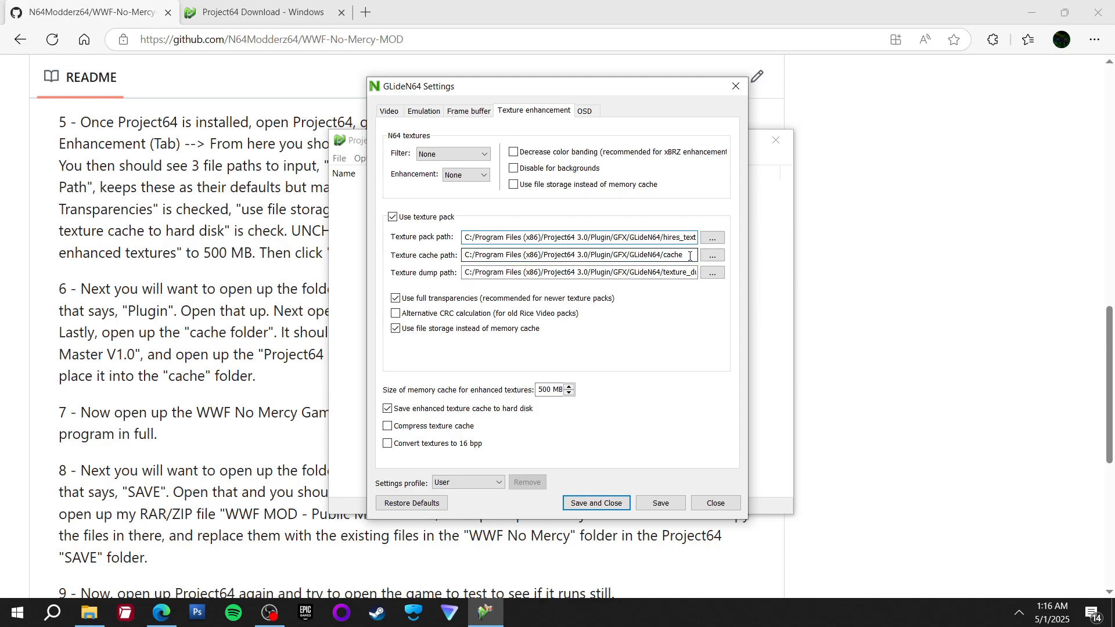
left_click_drag(690, 256, 464, 256)
left_click(599, 254)
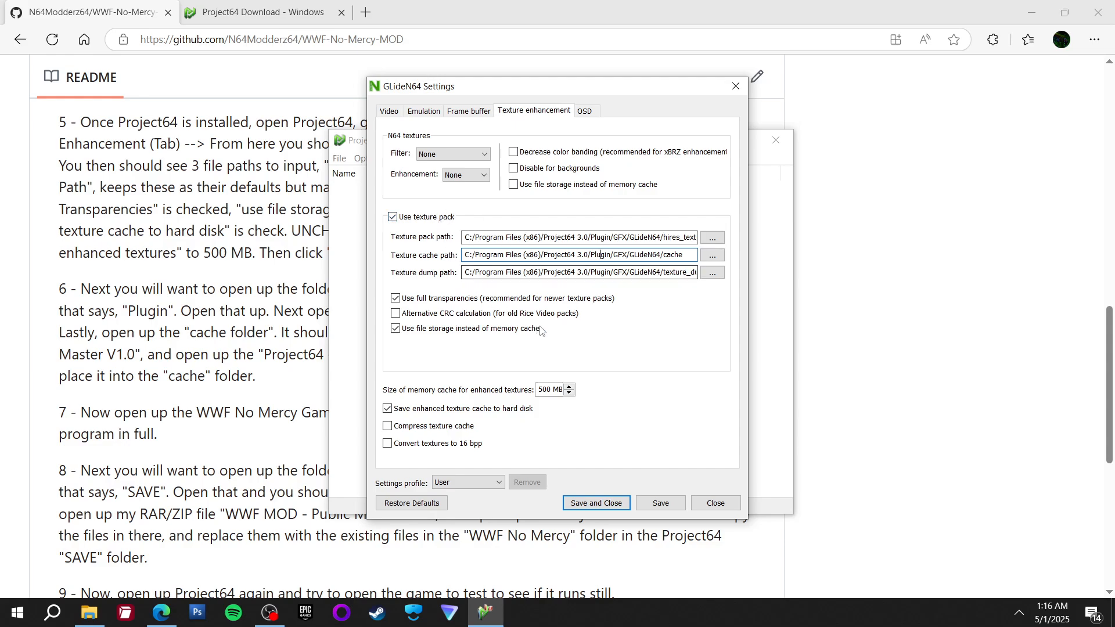
Save and close the GLideN64 settings, and return to the mod's README to review the instructions from step 6 on
left_click(653, 507)
left_click(604, 503)
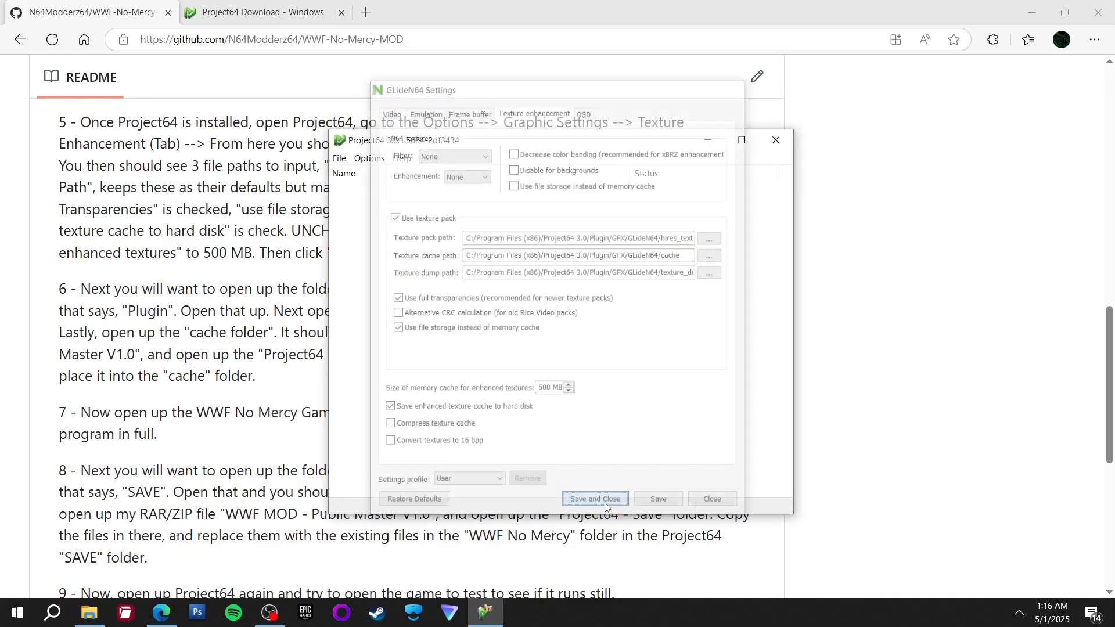
left_click(274, 396)
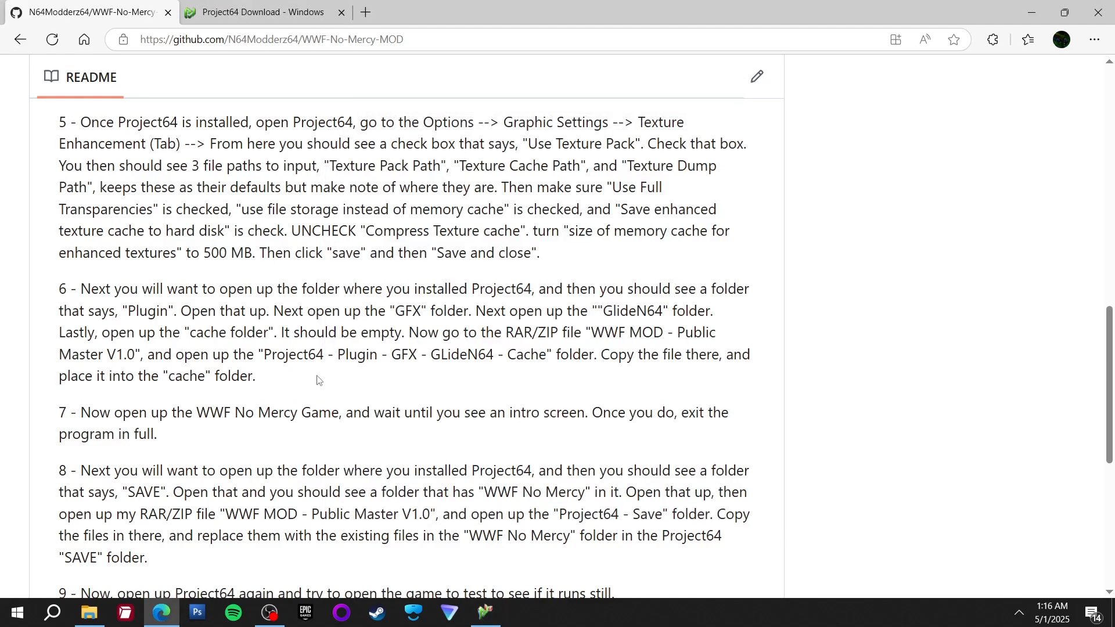
scroll(1111, 357, "down", 2)
scroll(1112, 357, "down", 2)
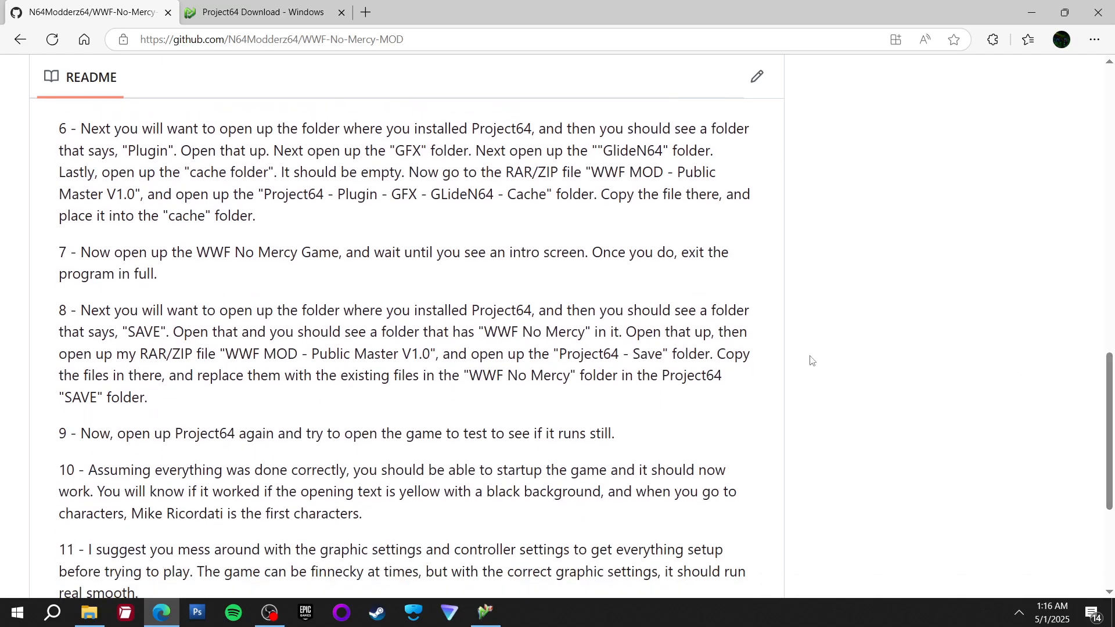
Switch to File Explorer and open the WWF MOD - Public Master V1.0 archive from Program Files (x86), allowing the file to open
left_click(90, 614)
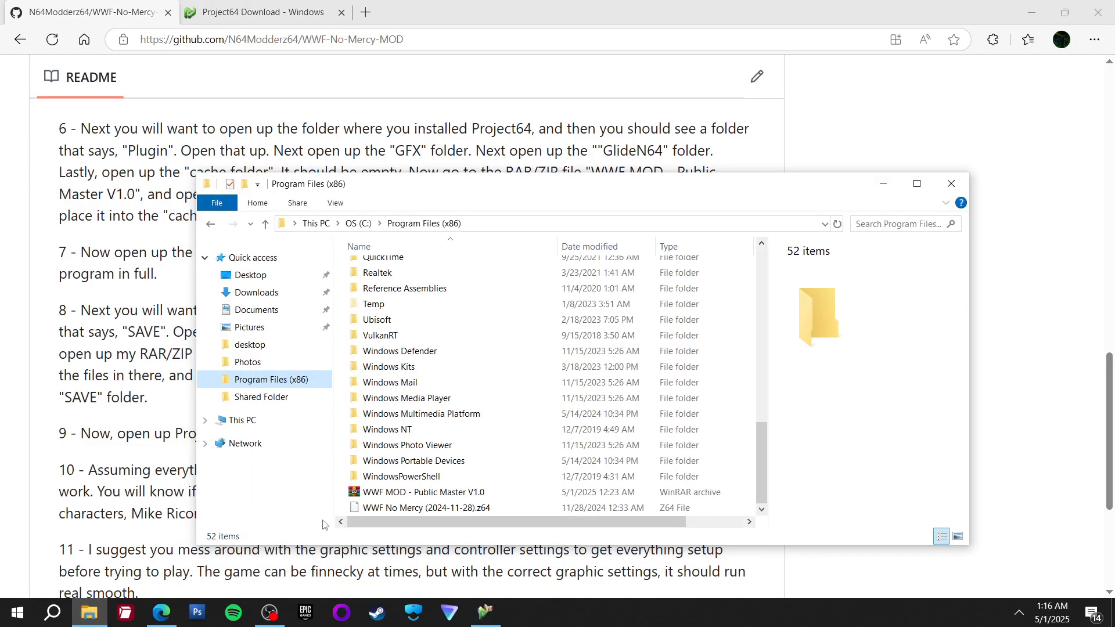
double_click(430, 493)
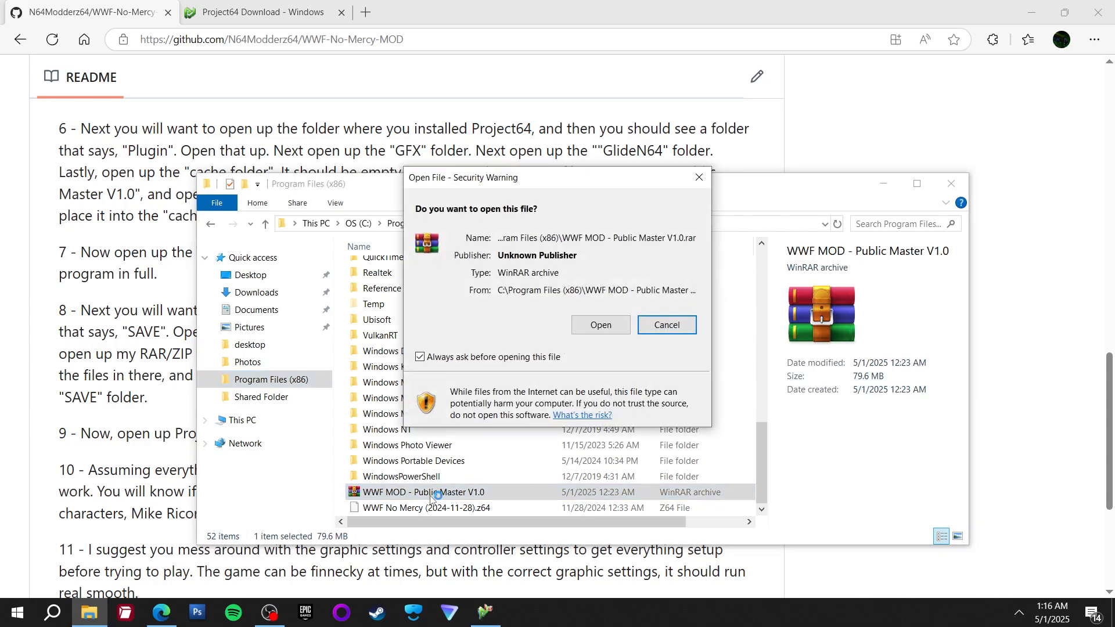
left_click(585, 329)
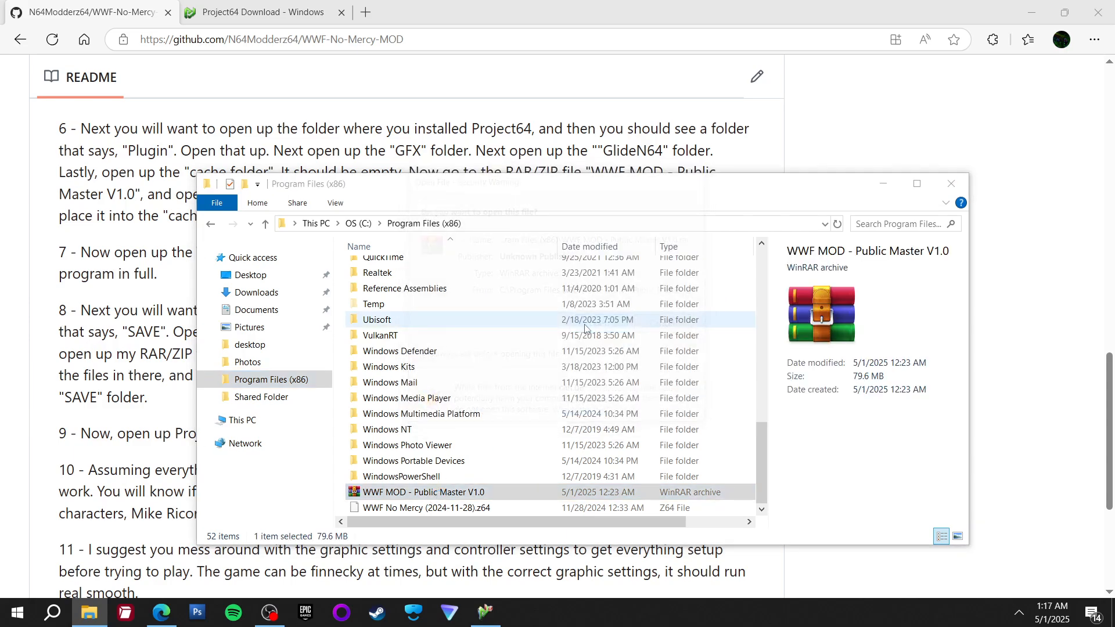
left_click(831, 70)
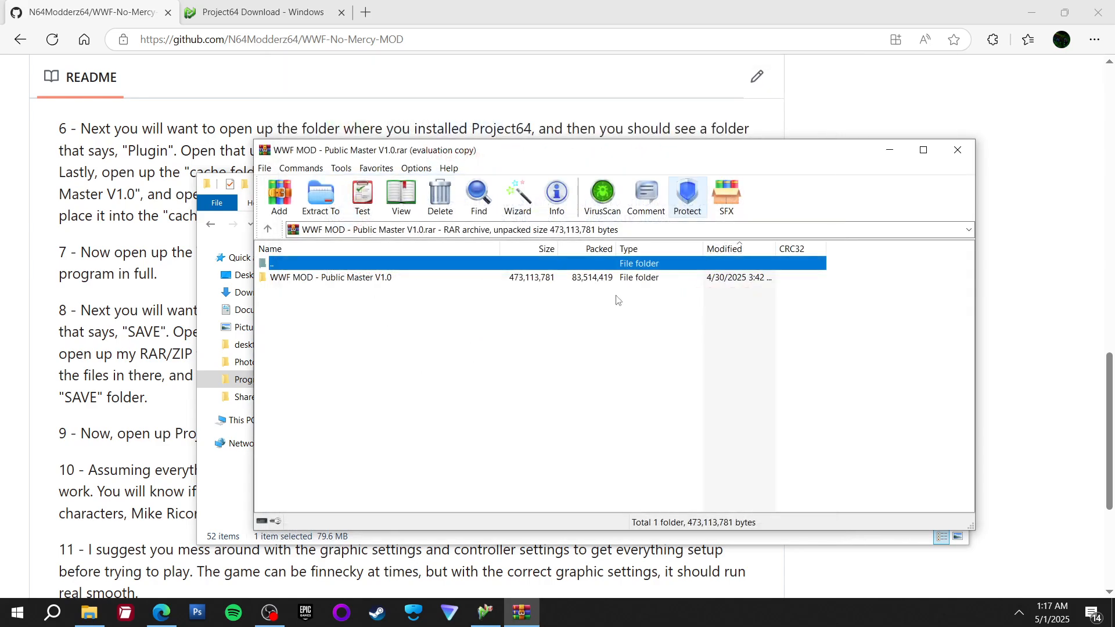
In File Explorer, go to the cache folder under Project64 3.0 > Plugin > GFX > GLideN64
left_click(235, 506)
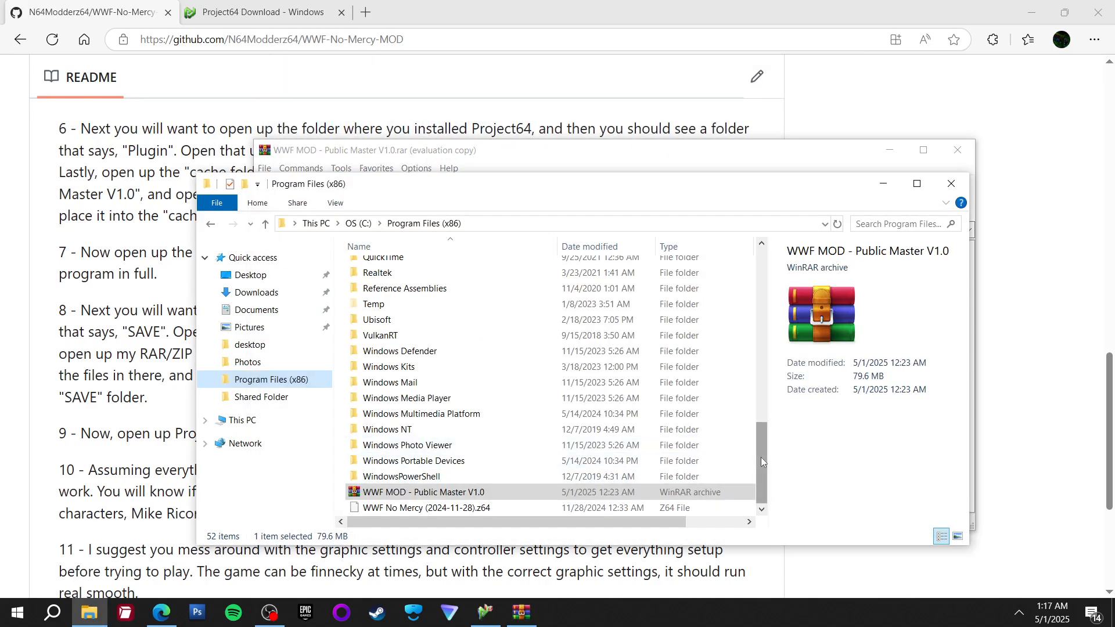
left_click_drag(761, 457, 768, 404)
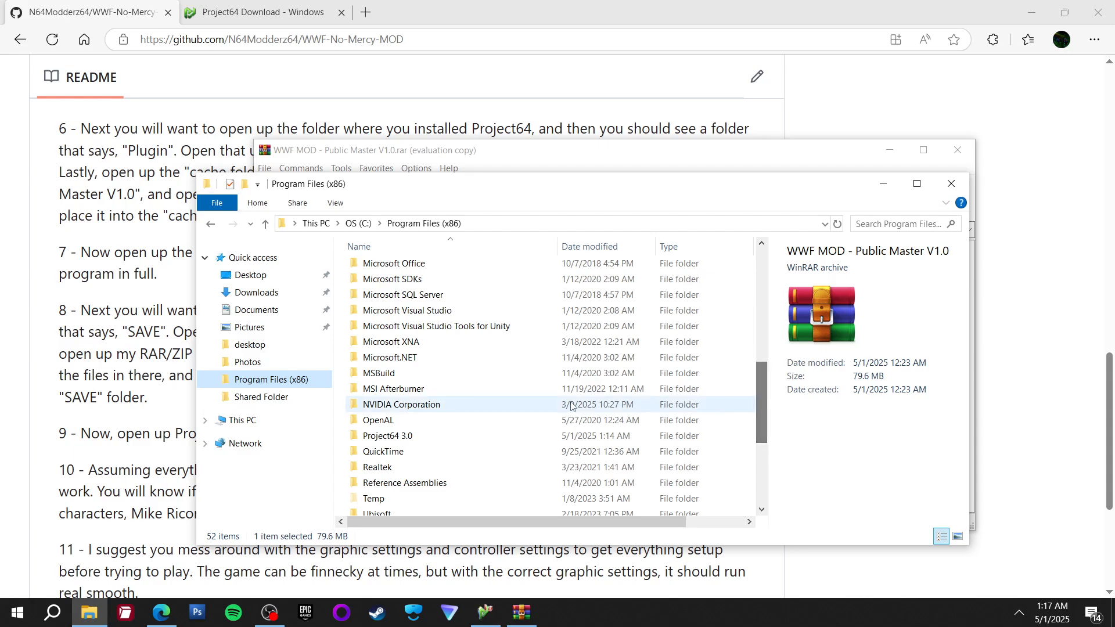
double_click(436, 429)
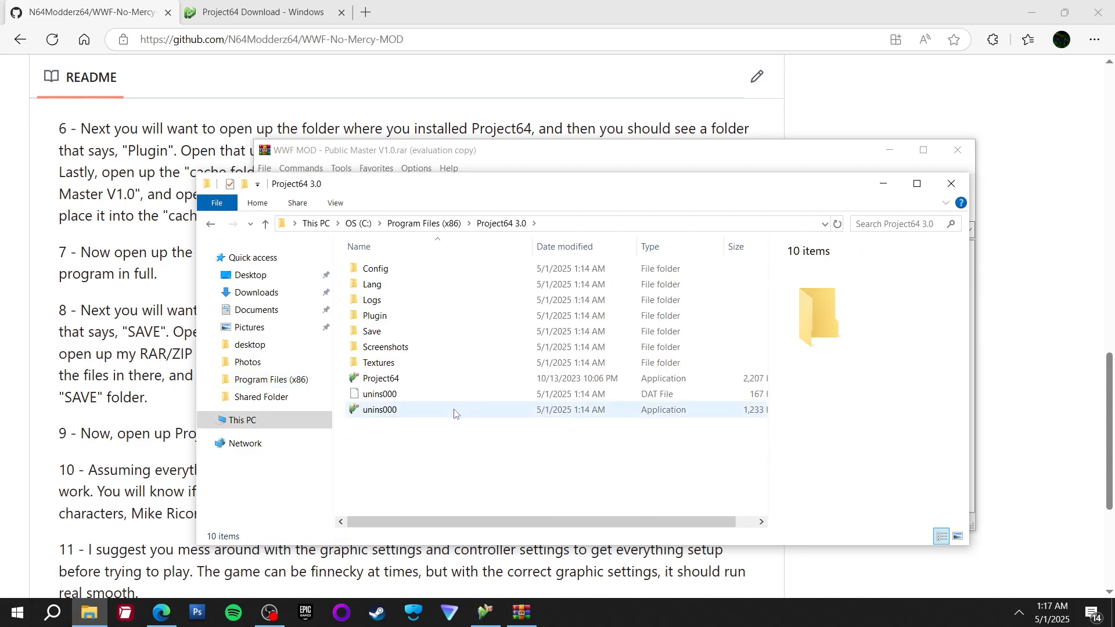
double_click(437, 316)
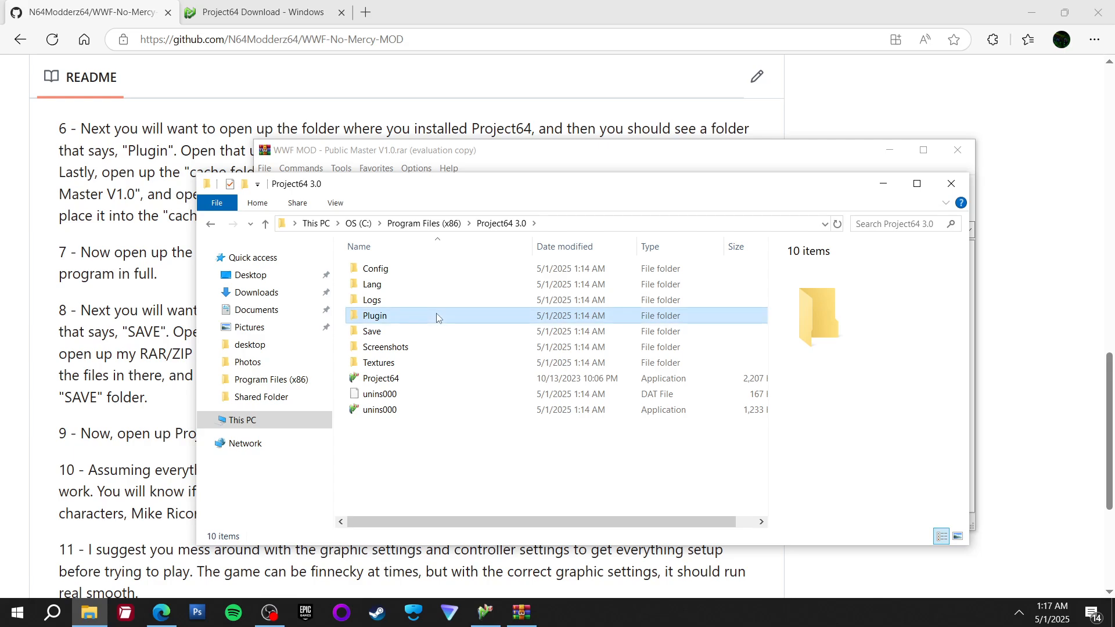
double_click(430, 285)
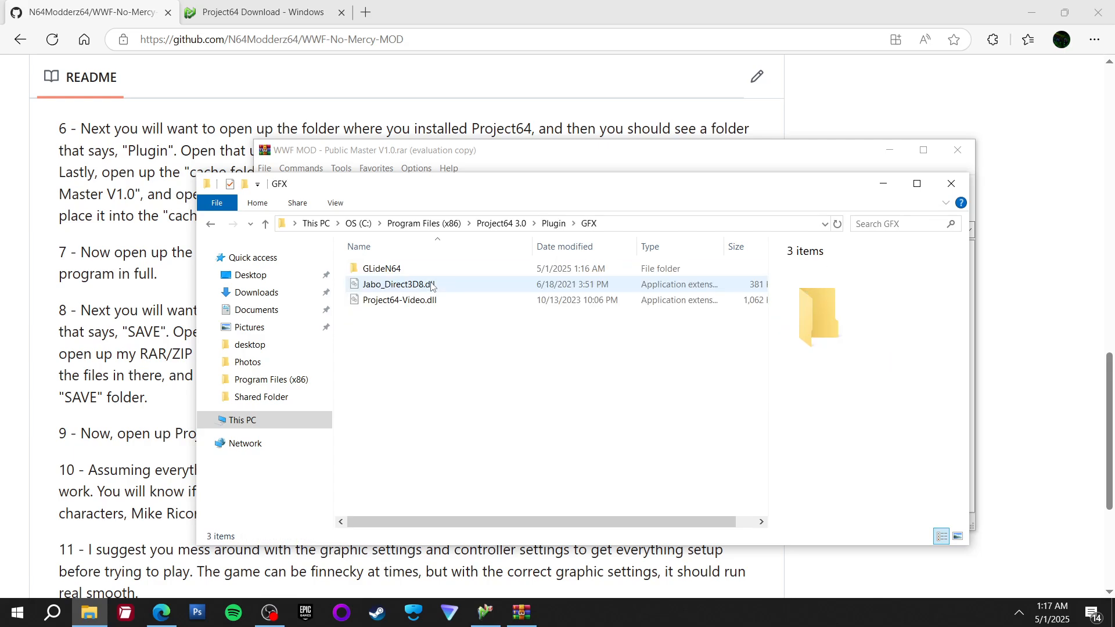
double_click(447, 271)
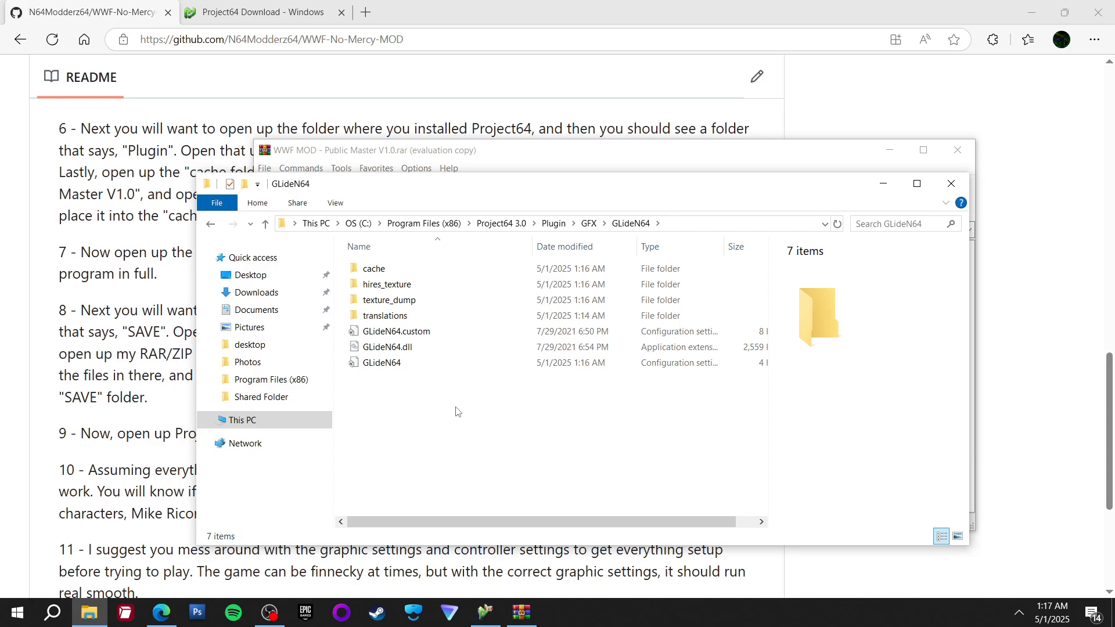
double_click(408, 269)
Move the archive window beside the cache folder and open its "Project64 - Plugin - GFX - GLideN64 - Cache" folder
left_click(548, 161)
left_click_drag(548, 161, 792, 189)
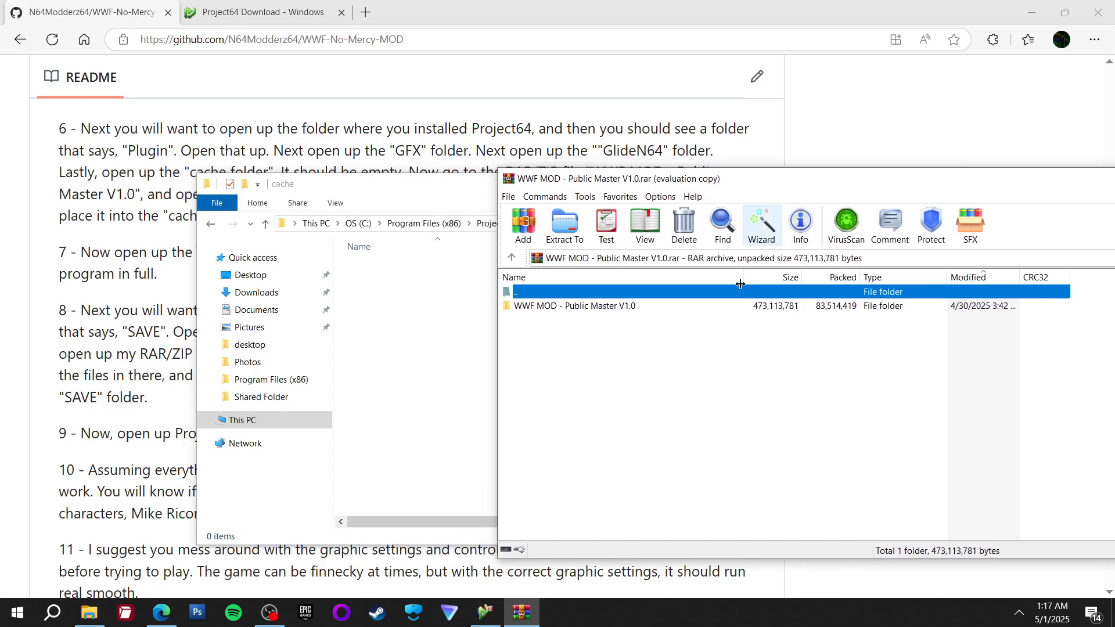
double_click(593, 312)
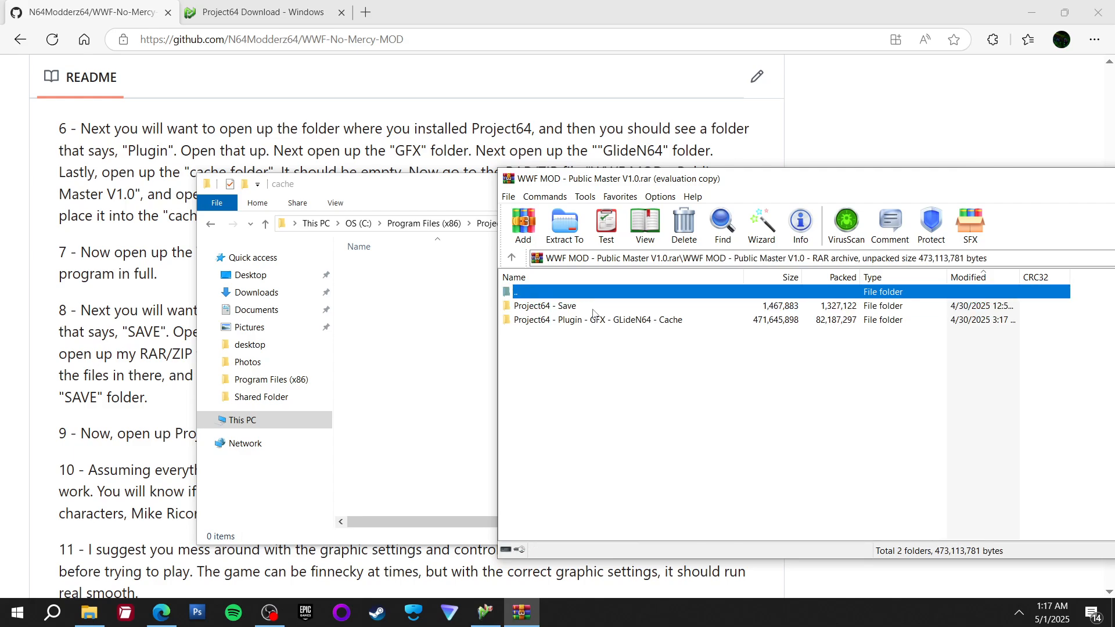
left_click(572, 375)
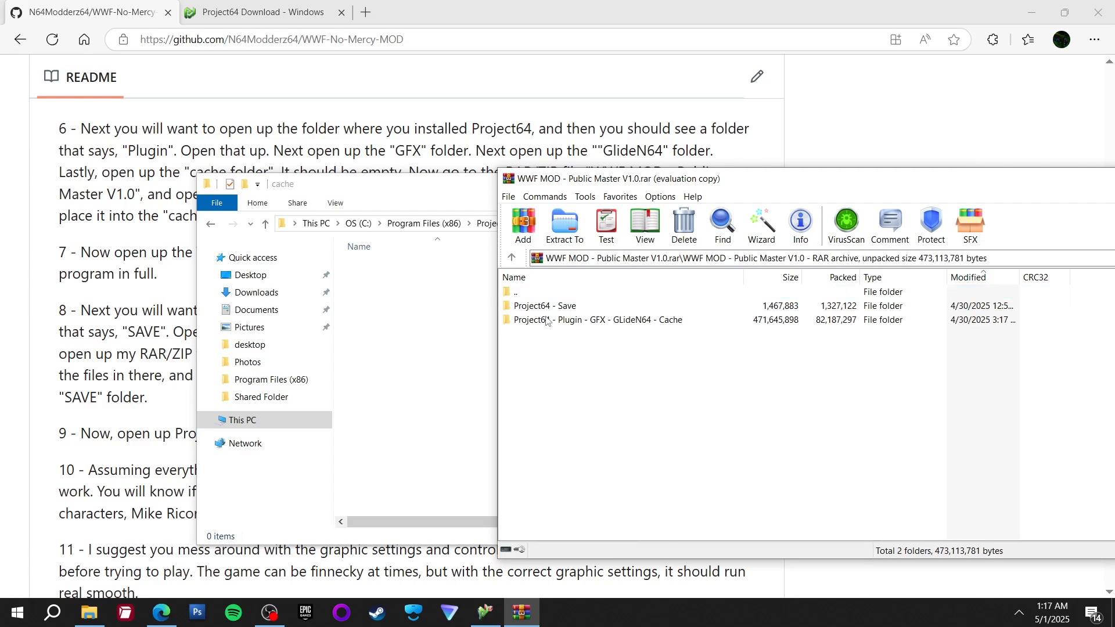
double_click(604, 320)
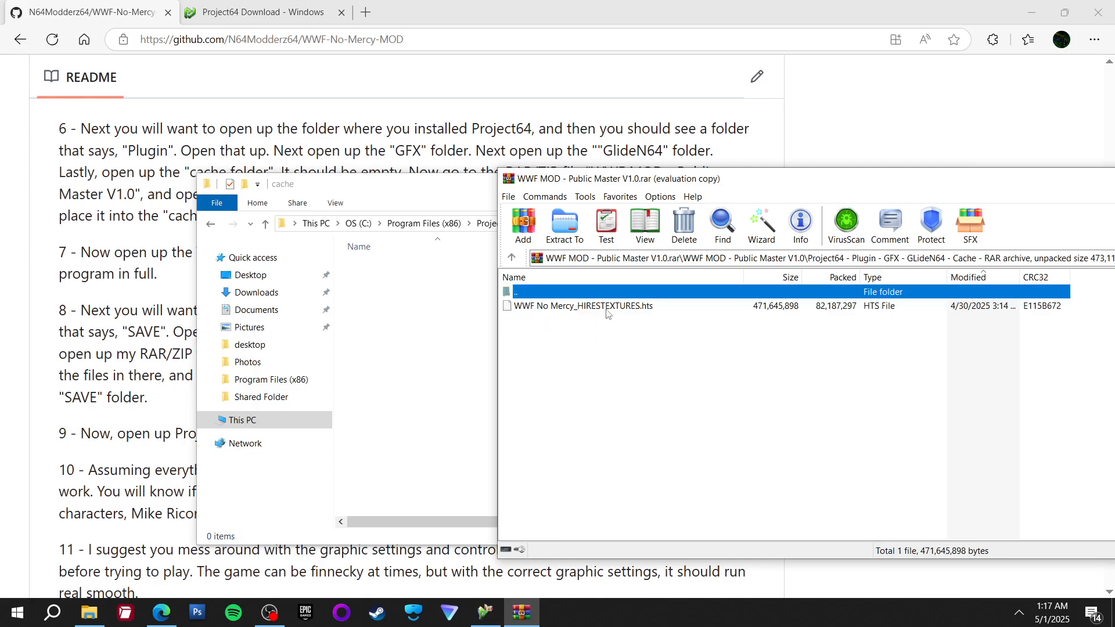
Copy WWF No Mercy_HIRESTEXTURES.hts from the archive into the GLideN64 cache folder
left_click(606, 308)
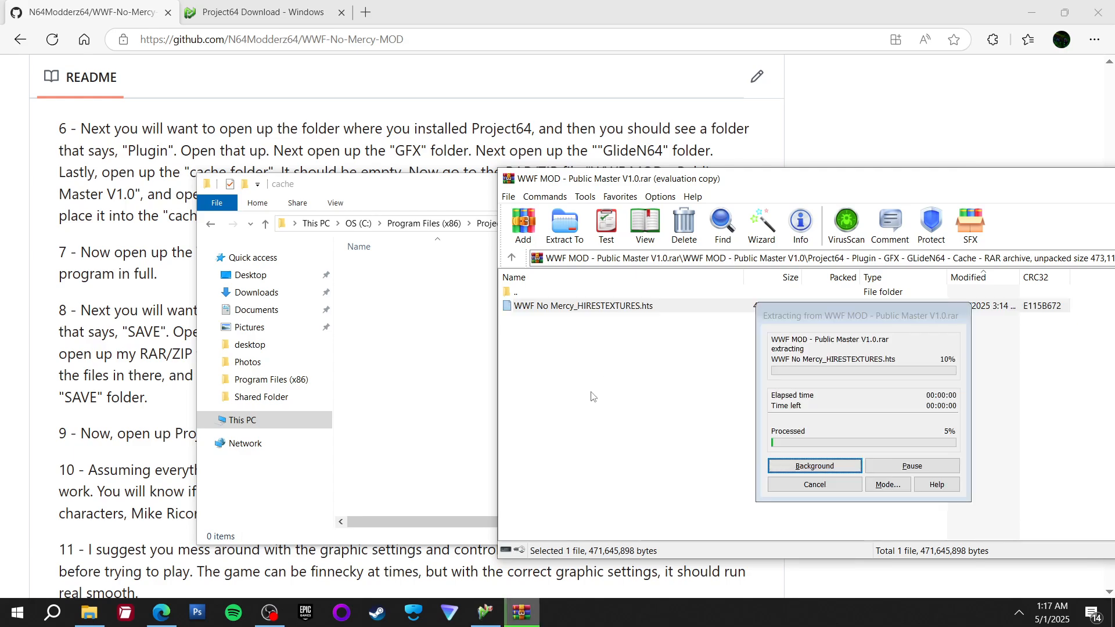
key("Return")
left_click(457, 374)
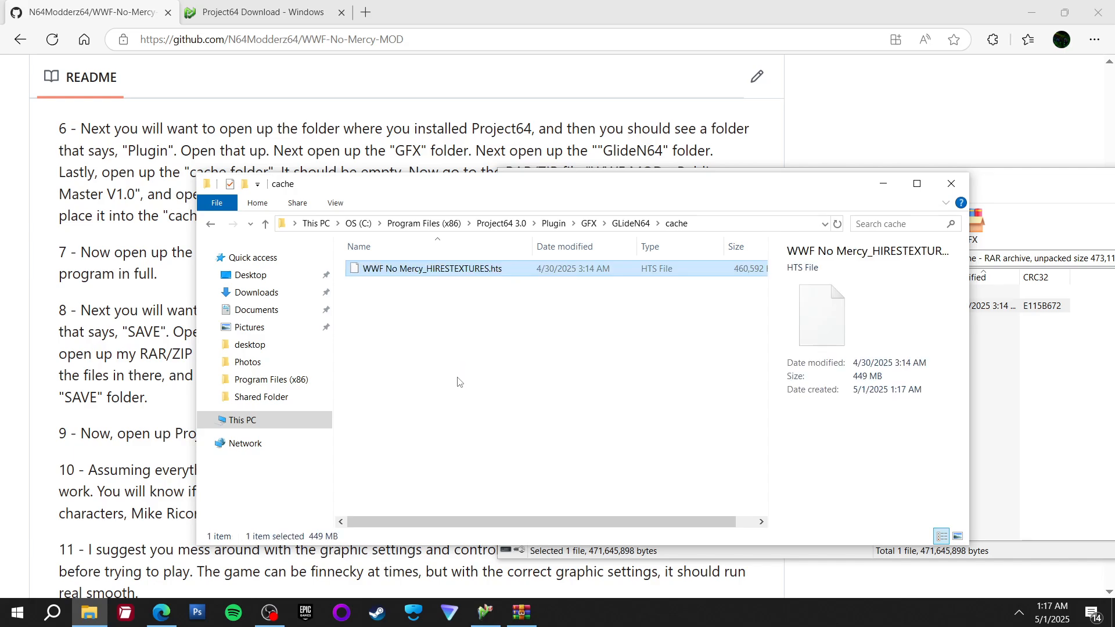
left_click(457, 382)
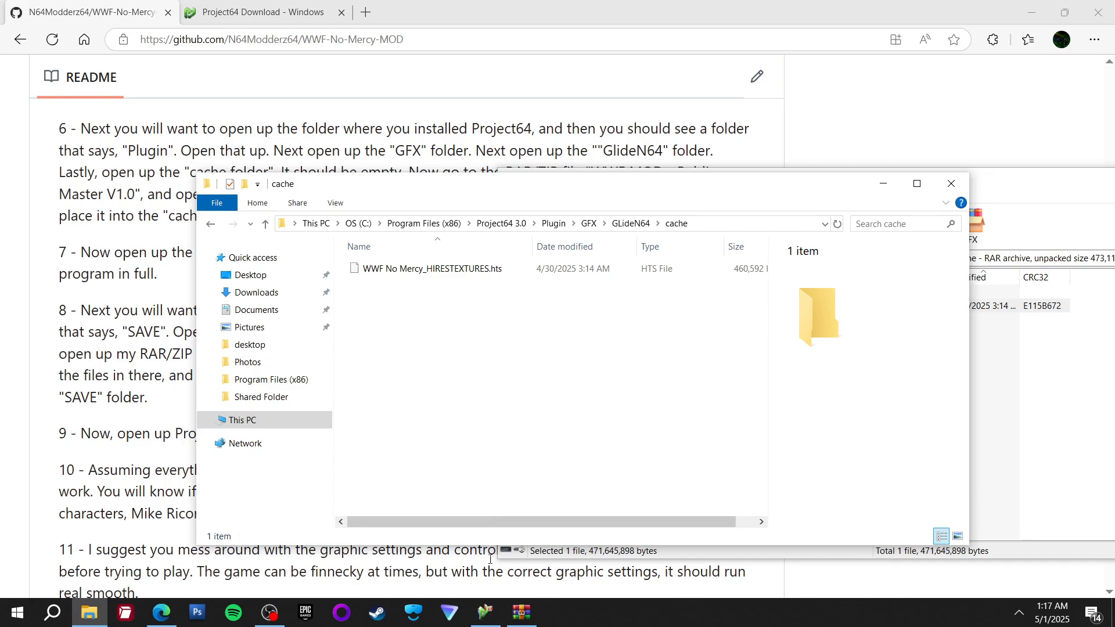
Return to the README in the browser and review steps 7 to 13
left_click(132, 412)
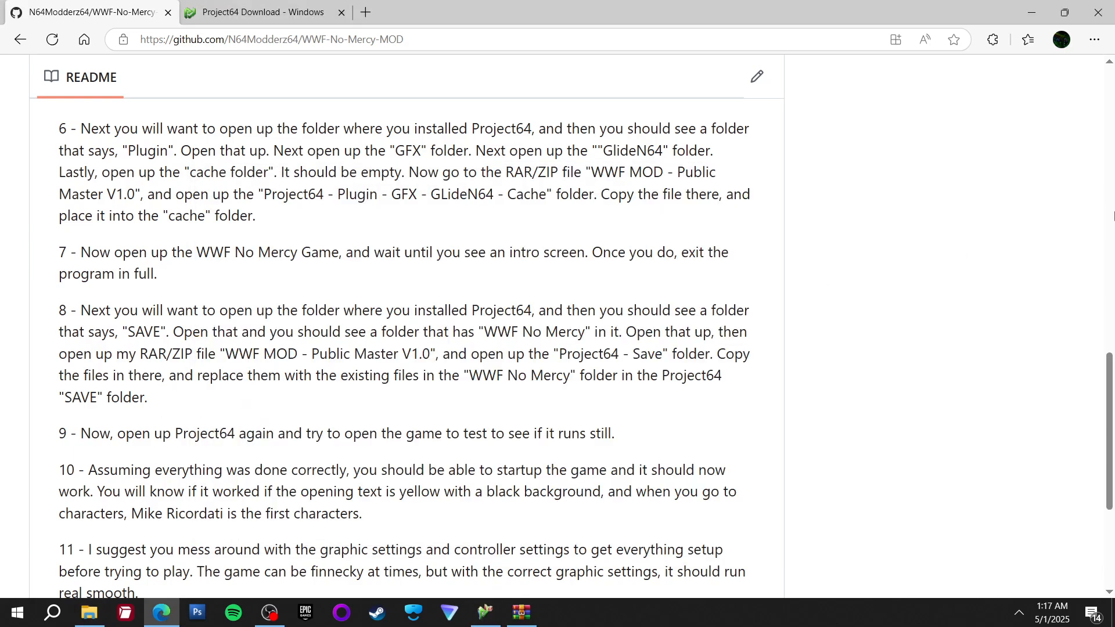
scroll(1109, 407, "down", 2)
left_click_drag(1109, 423, 1109, 430)
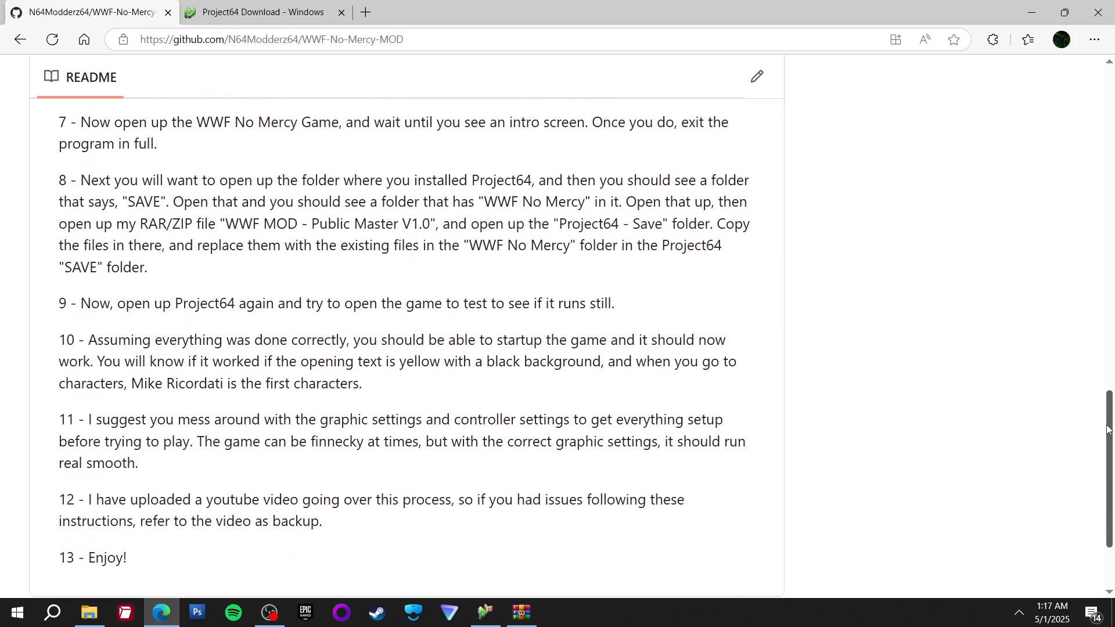
Switch to Project64 and open the ROM WWF No Mercy (2024-11-28).z64 from Program Files (x86)
left_click(486, 612)
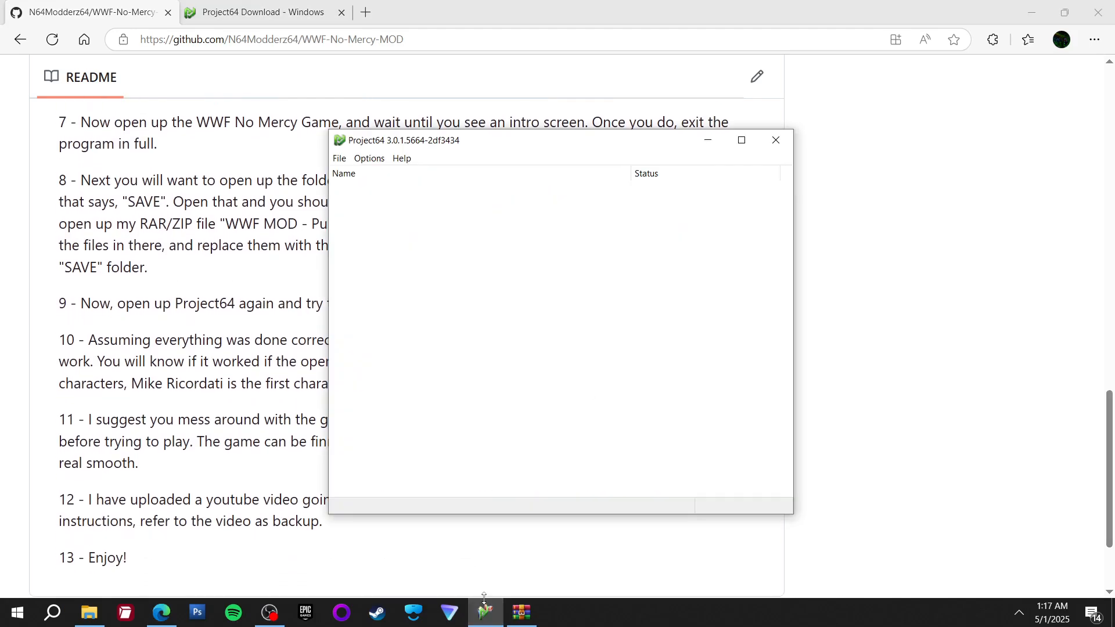
left_click(339, 158)
left_click(338, 173)
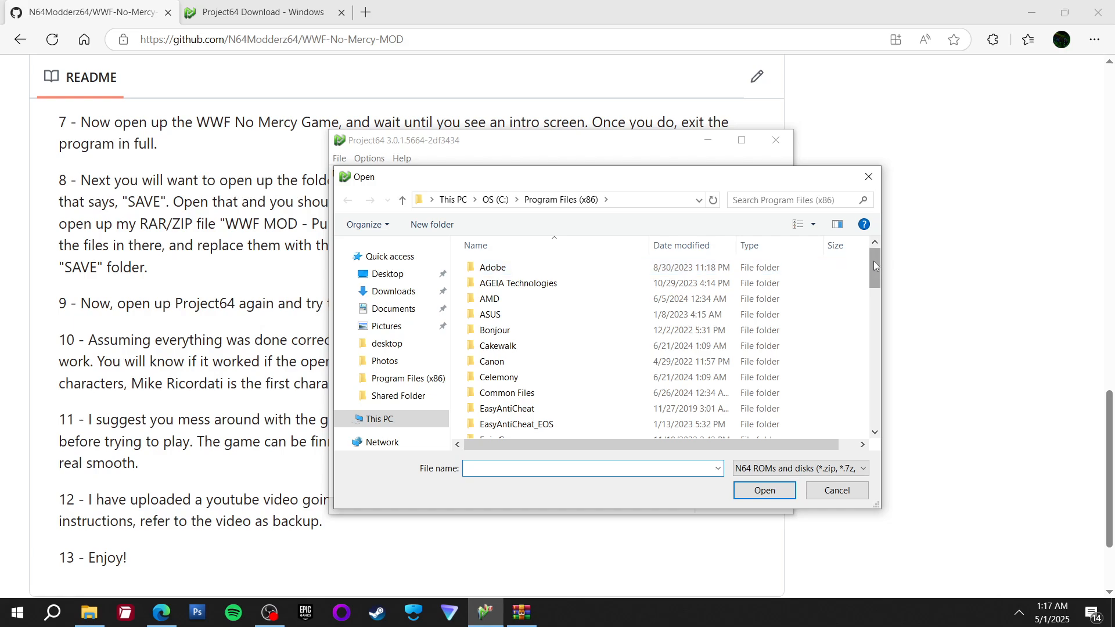
left_click_drag(873, 260, 873, 398)
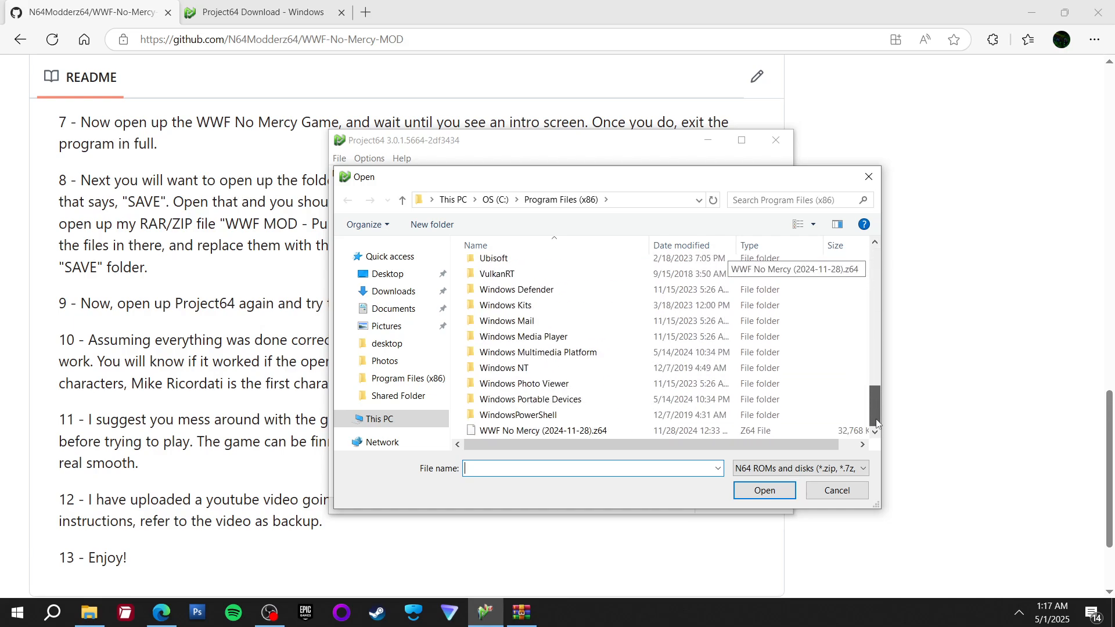
left_click(603, 430)
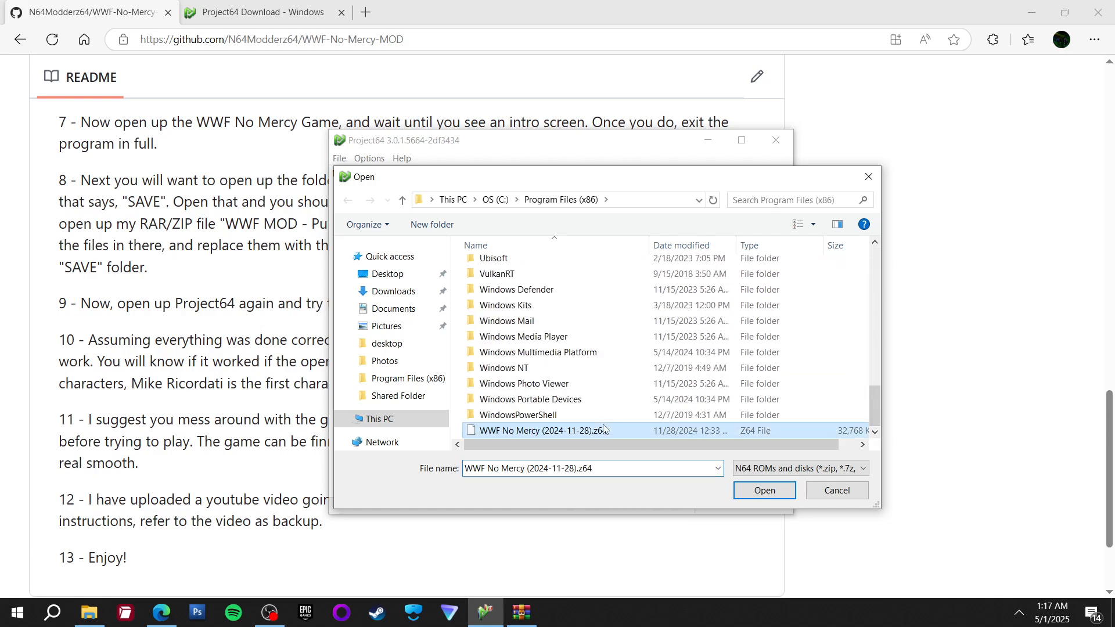
left_click(773, 498)
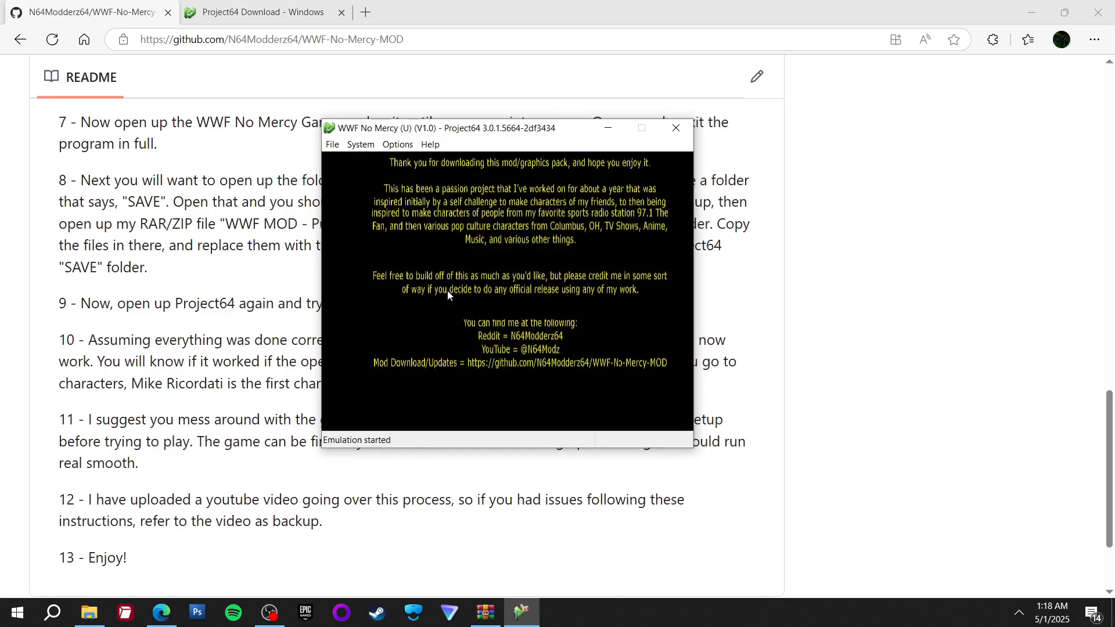
End the emulation once the game's intro screen has appeared and exit Project64
left_click(327, 145)
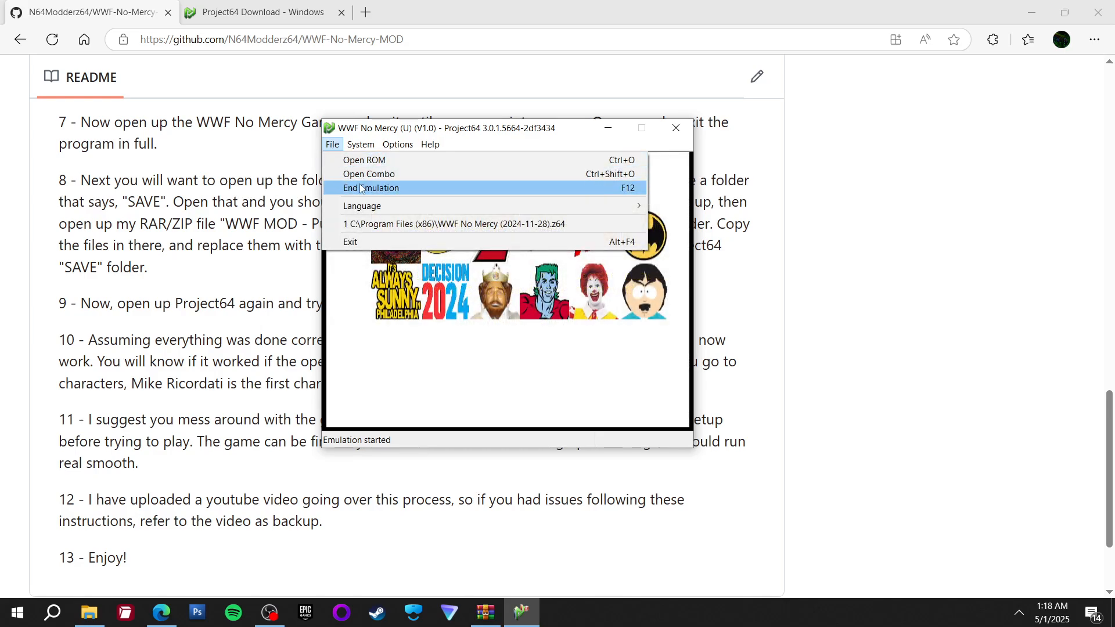
left_click(361, 189)
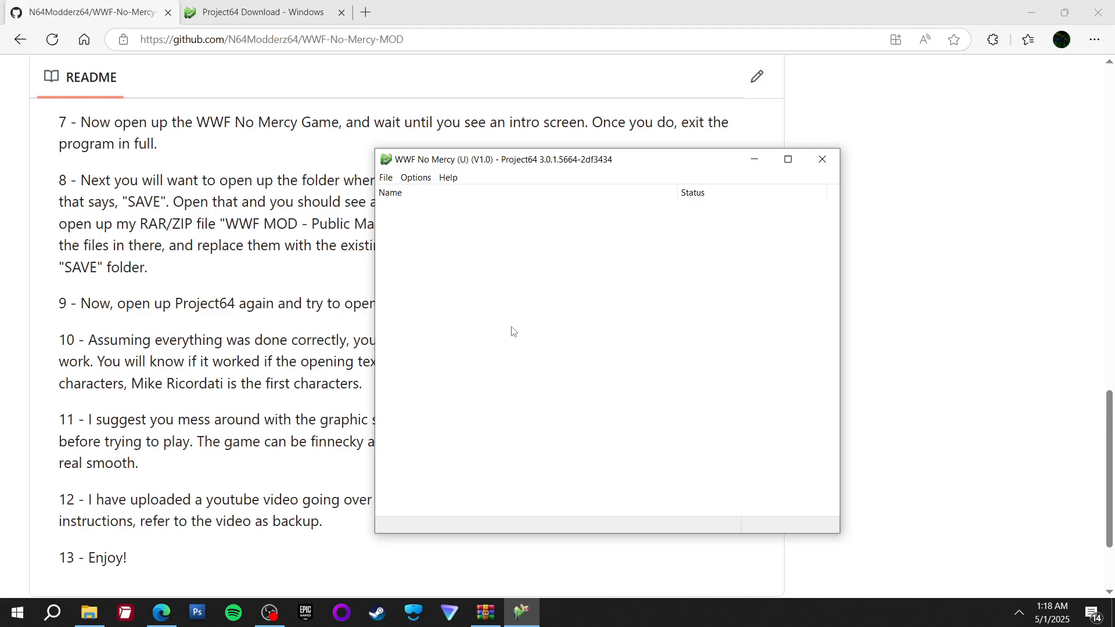
left_click(386, 178)
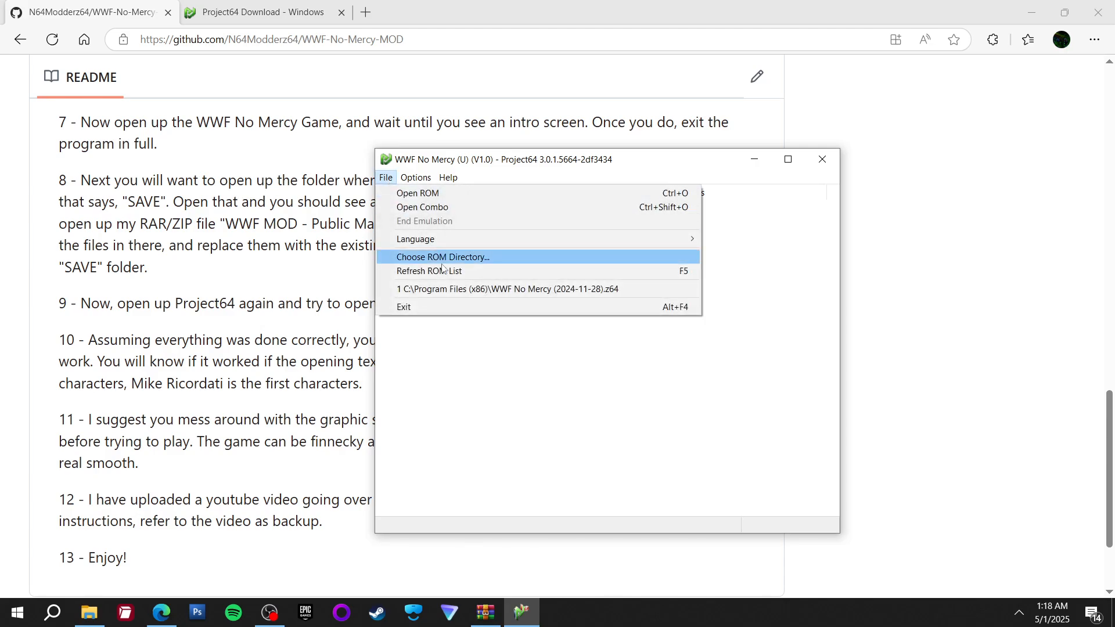
left_click(432, 307)
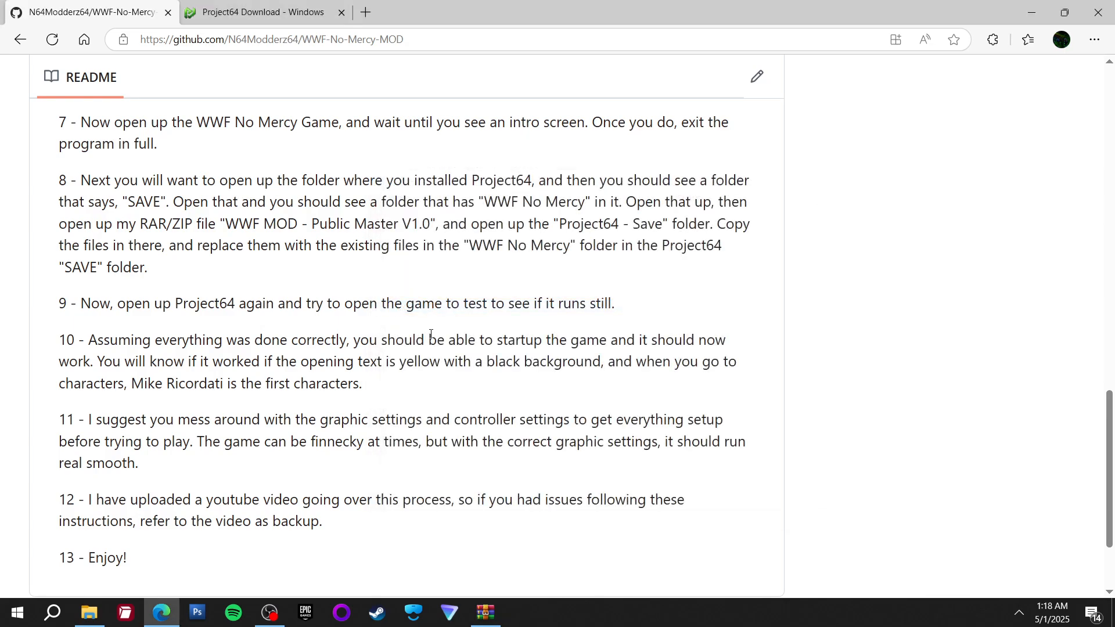
Check README step 8, switch to File Explorer and open the Save folder inside Project64 3.0
scroll(1109, 464, "down", 1)
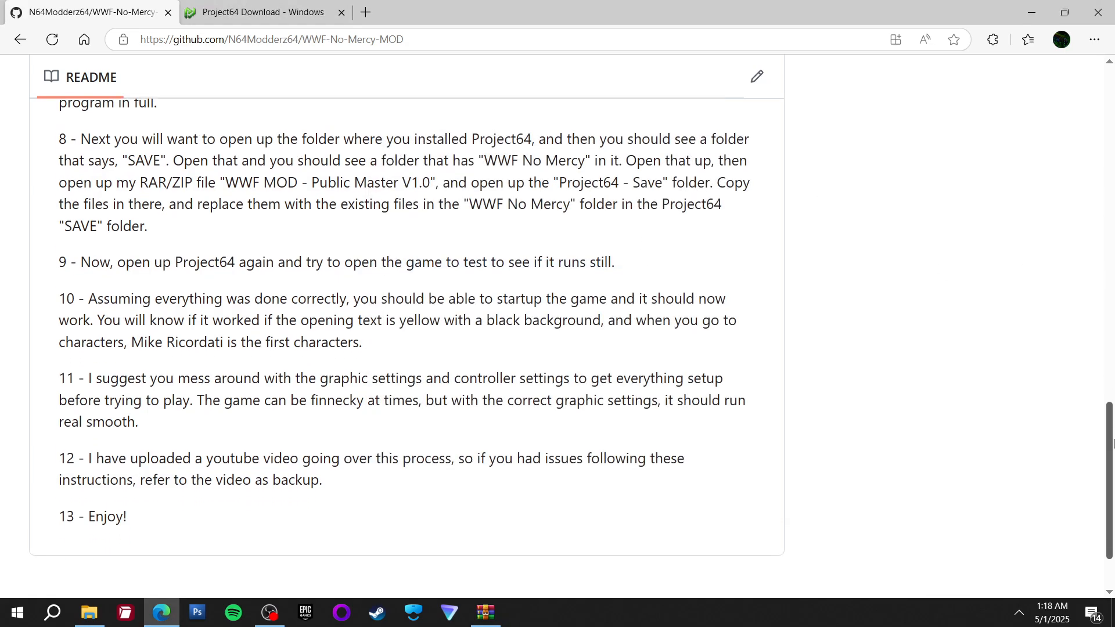
left_click(89, 613)
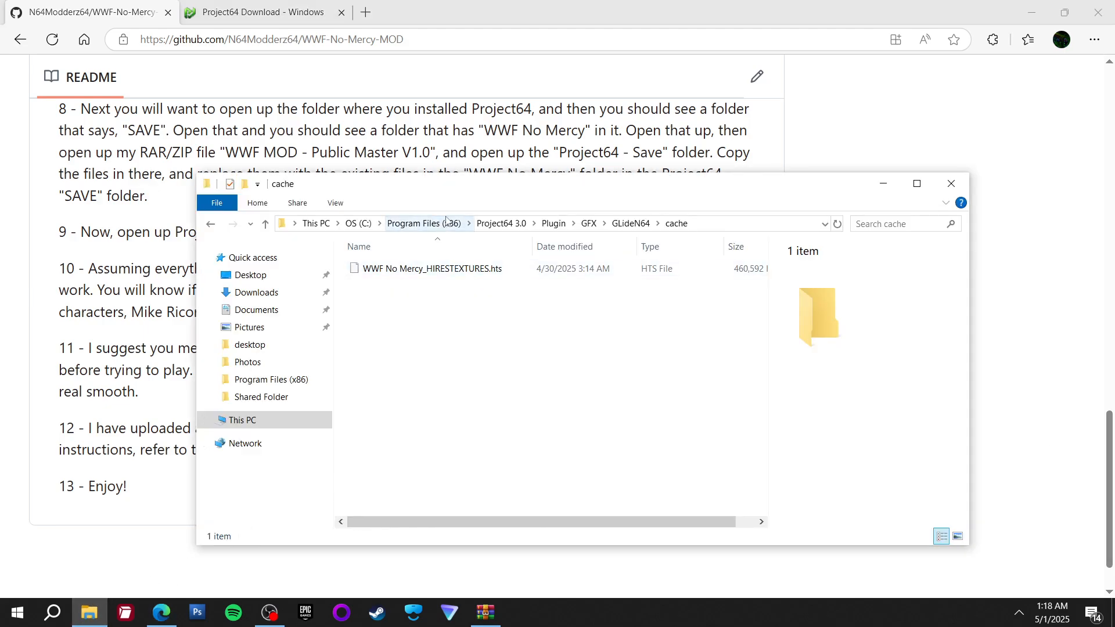
left_click(500, 223)
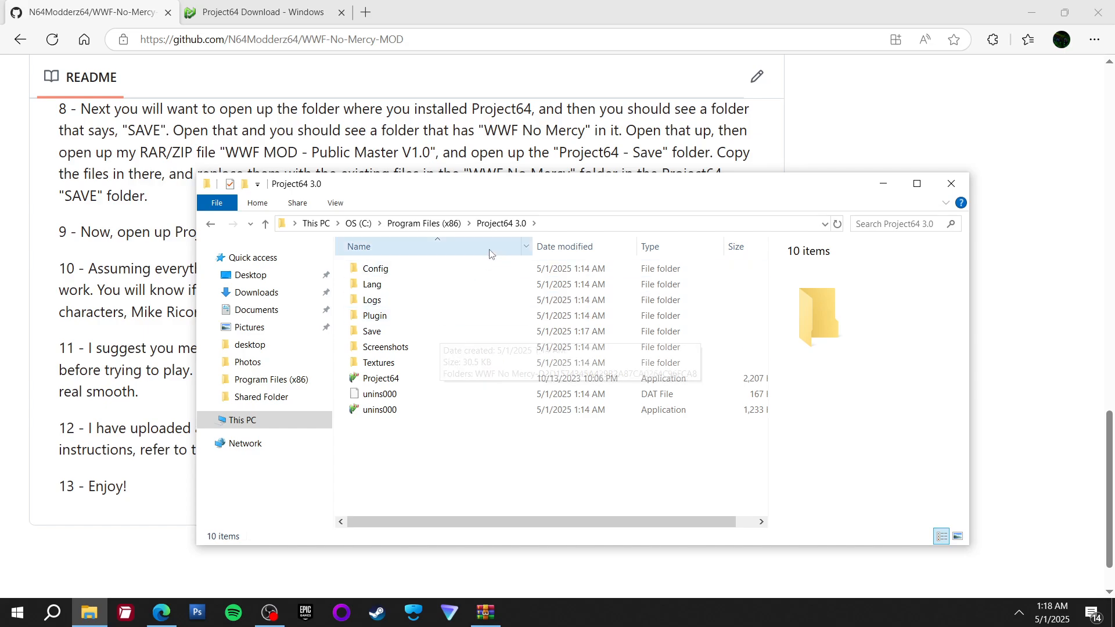
double_click(422, 330)
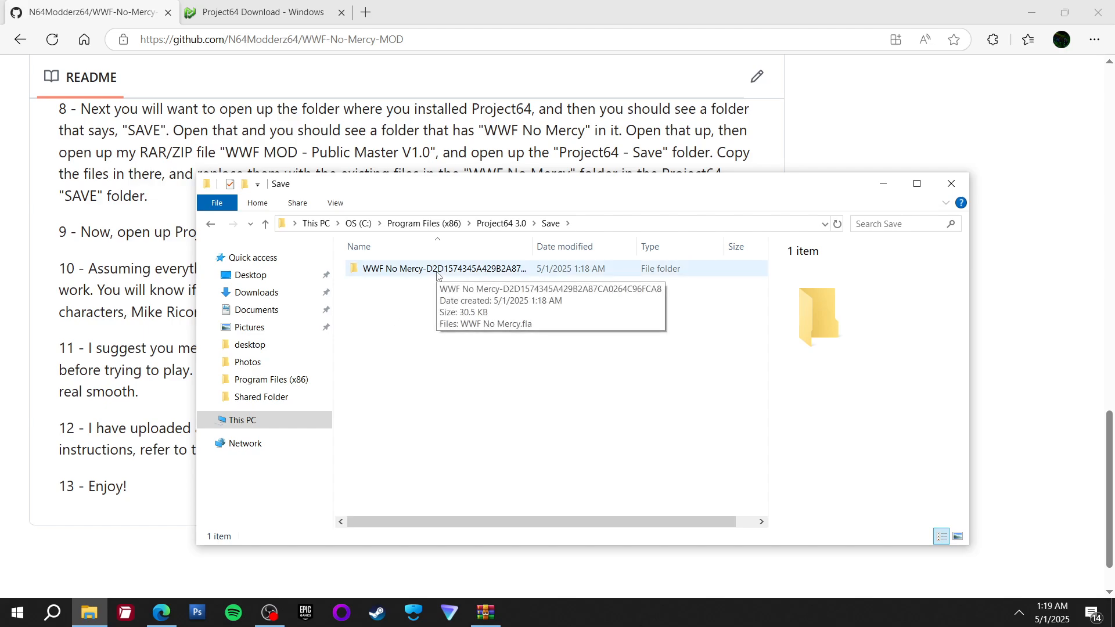
Open the WWF No Mercy folder inside Save and delete the existing WWF No Mercy.fla file
double_click(437, 272)
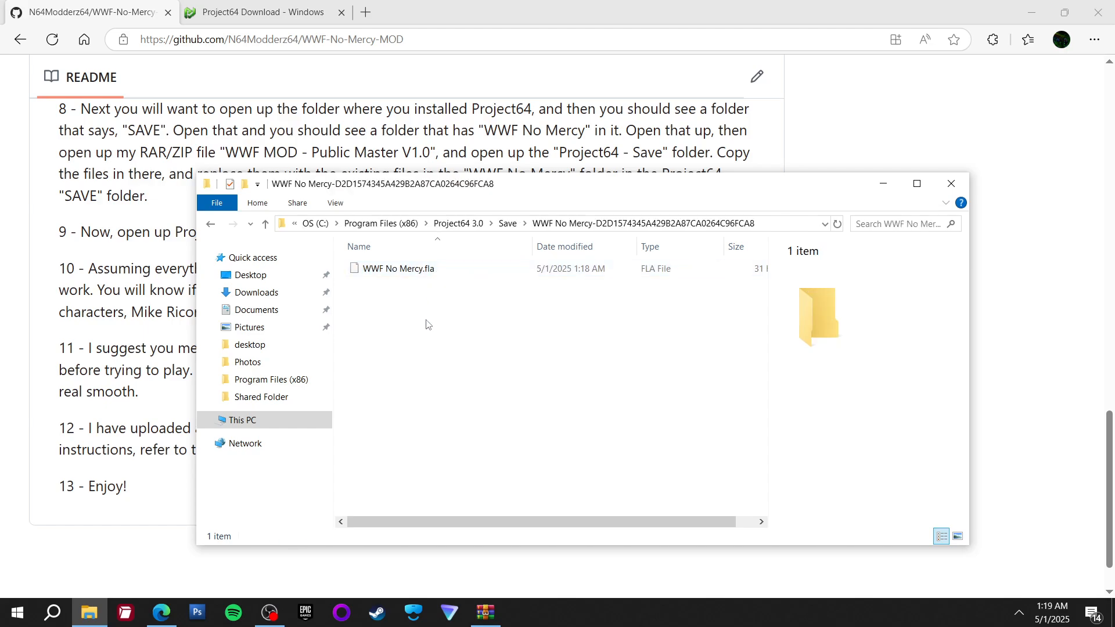
left_click(466, 274)
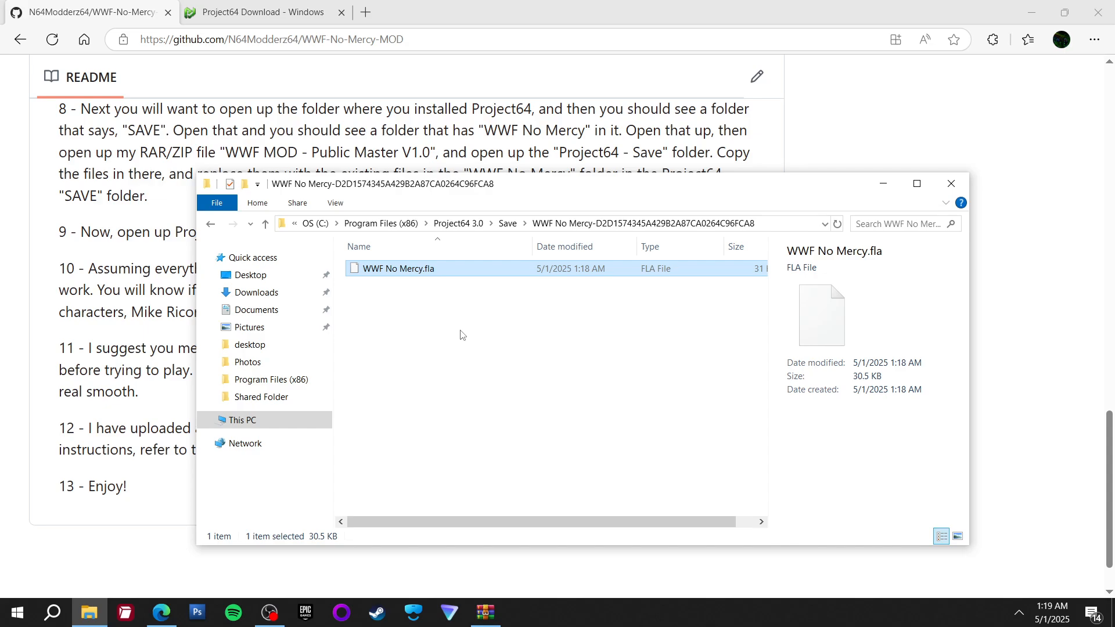
key("Delete")
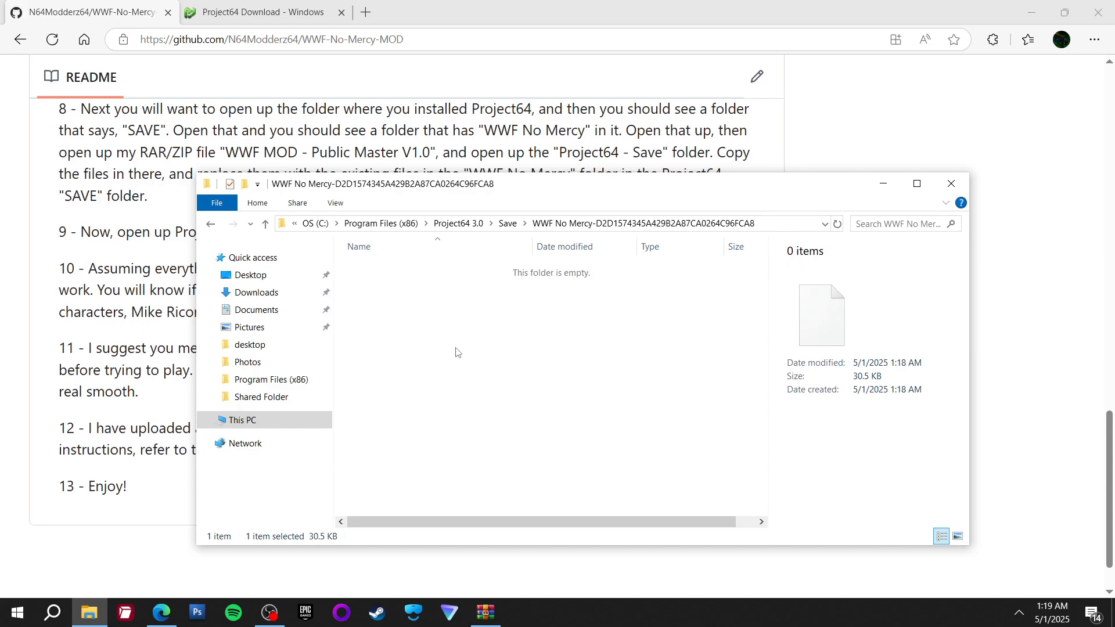
Switch to the WWF MOD - Public Master V1.0.rar archive and open the WWF No Mercy folder inside Project64 - Save
left_click(494, 600)
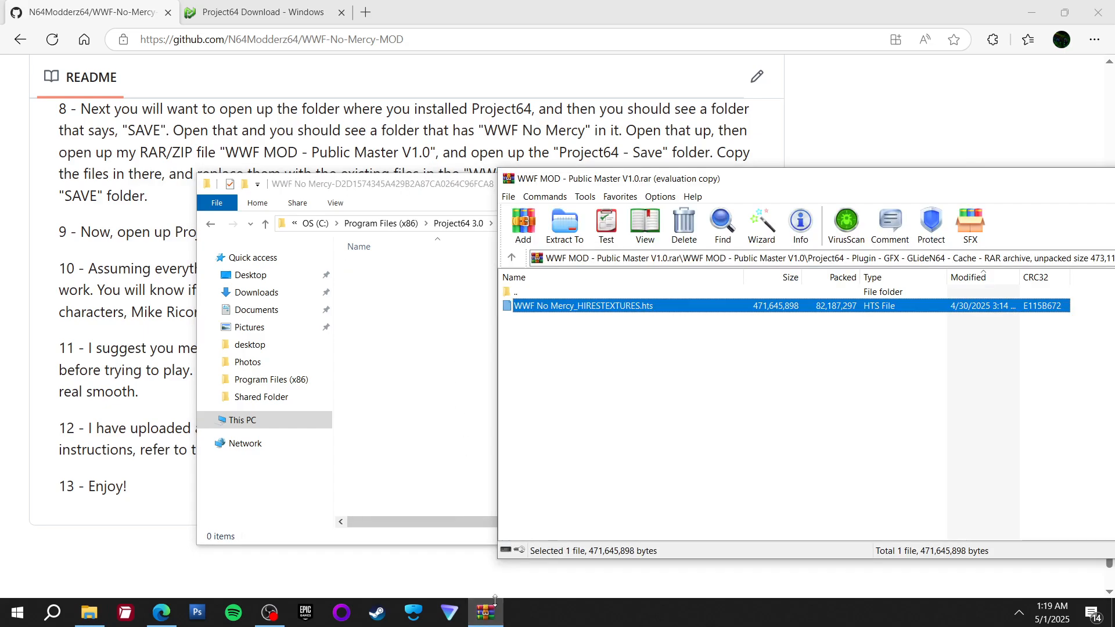
double_click(518, 294)
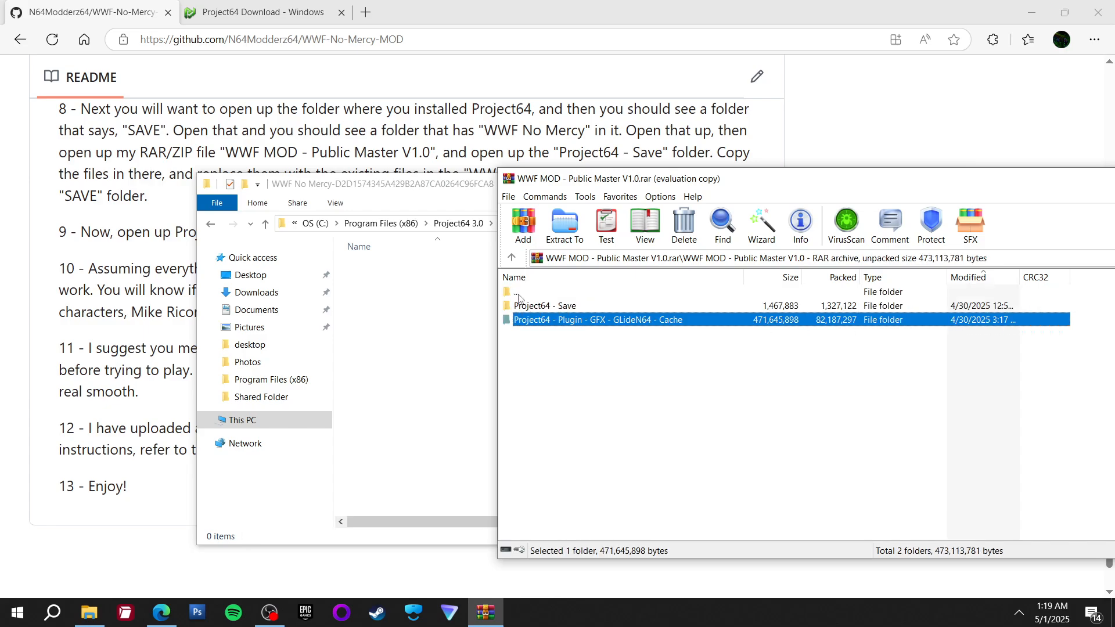
left_click(599, 308)
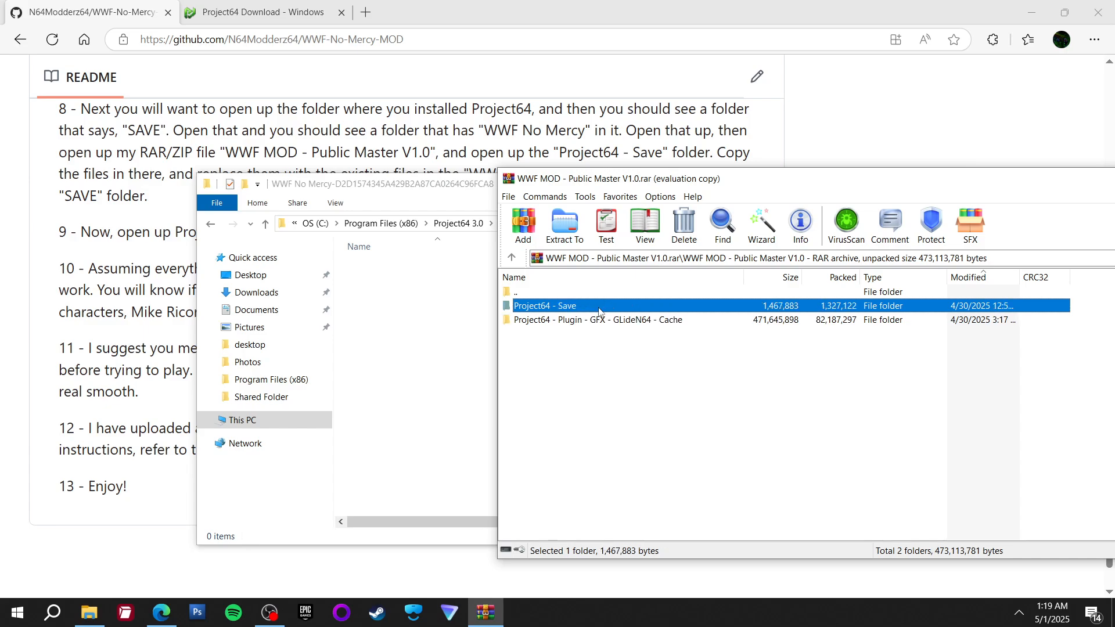
double_click(599, 308)
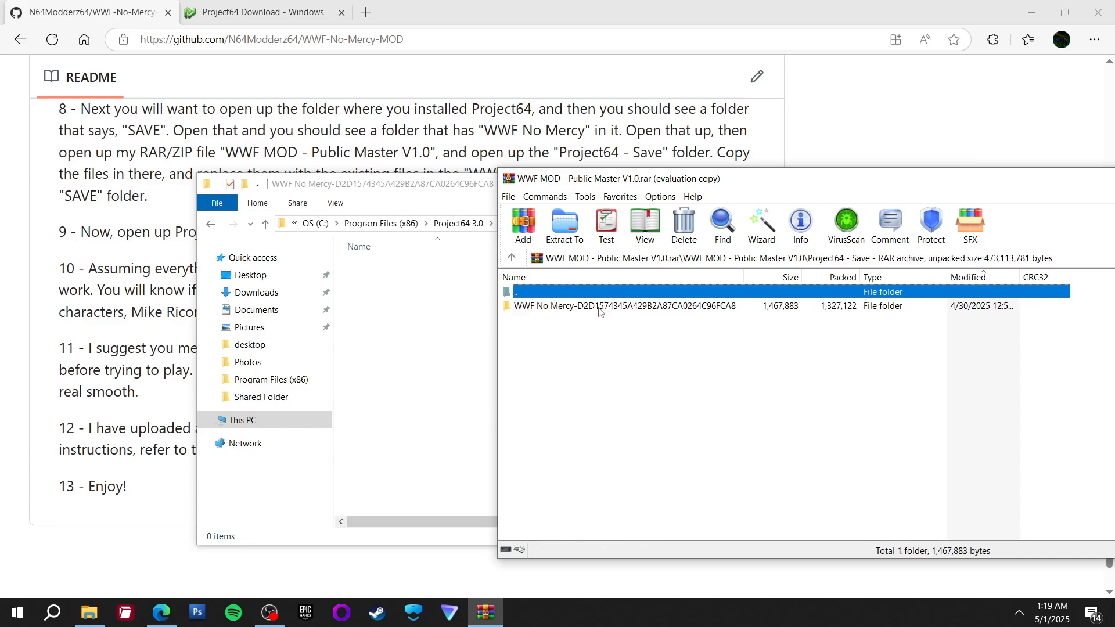
double_click(567, 307)
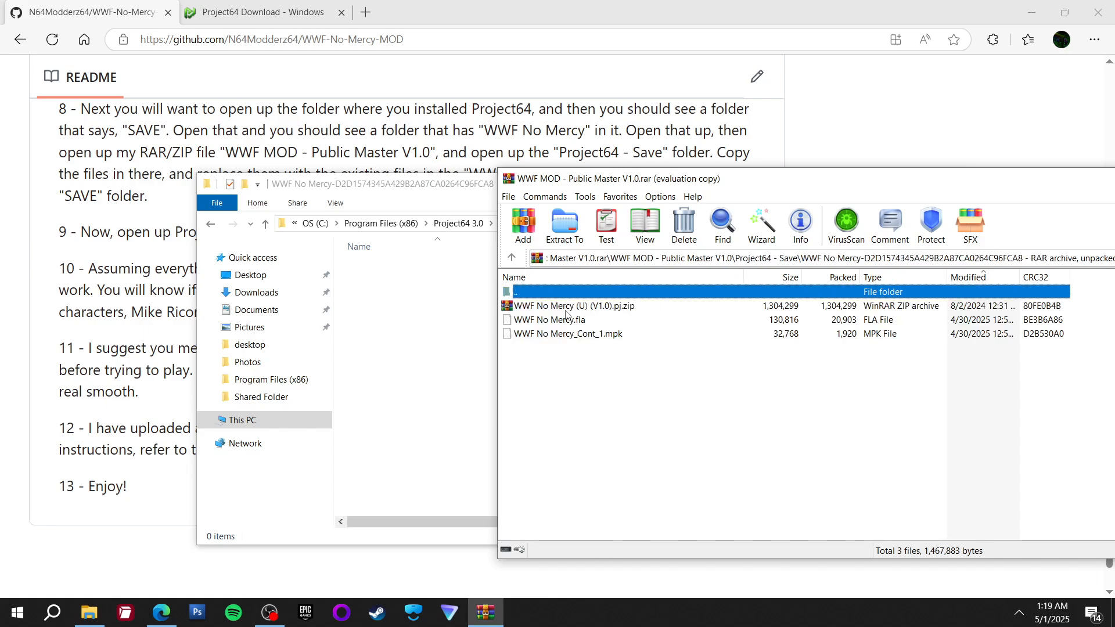
Copy the archive's .pj.zip, .fla and .mpk save files into the emptied WWF No Mercy folder in Project64's Save folder
left_click_drag(557, 378, 570, 313)
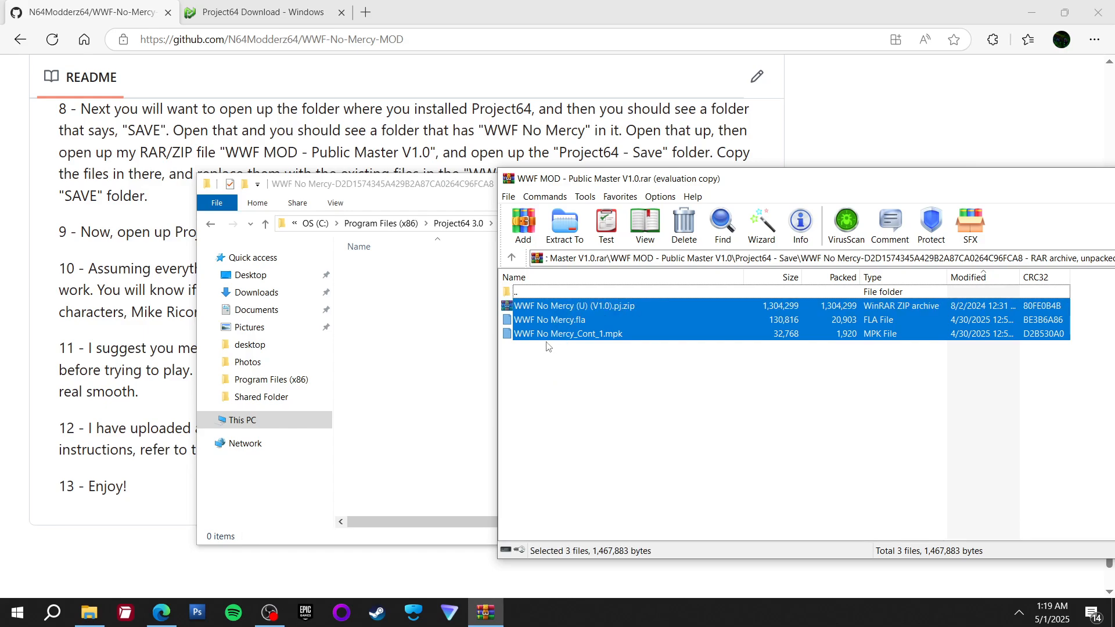
left_click(426, 364)
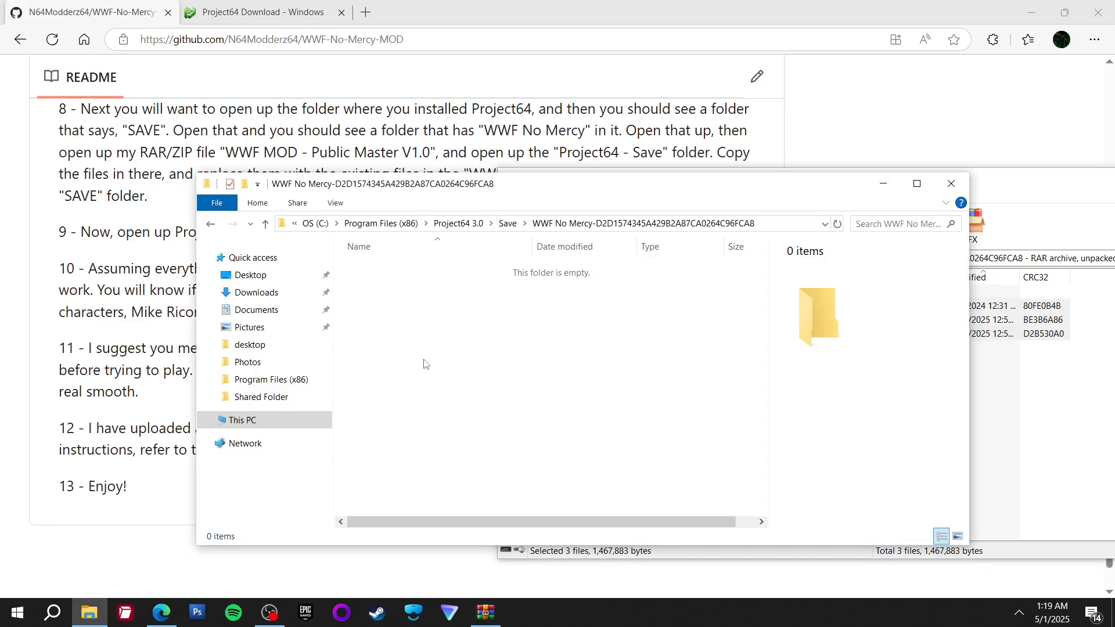
key("ctrl+v")
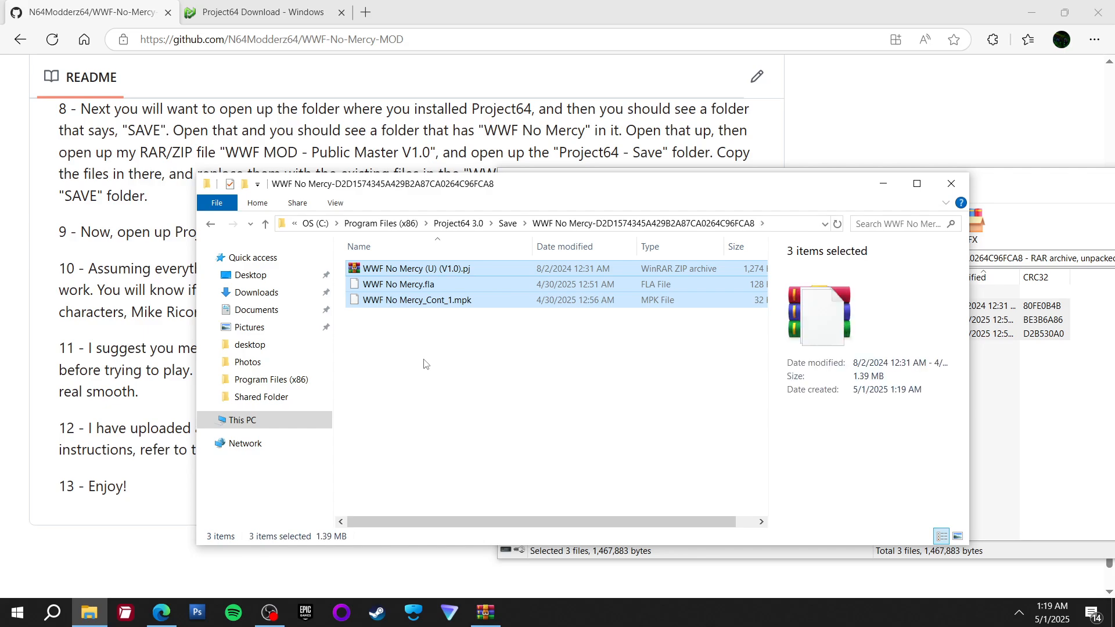
left_click(424, 364)
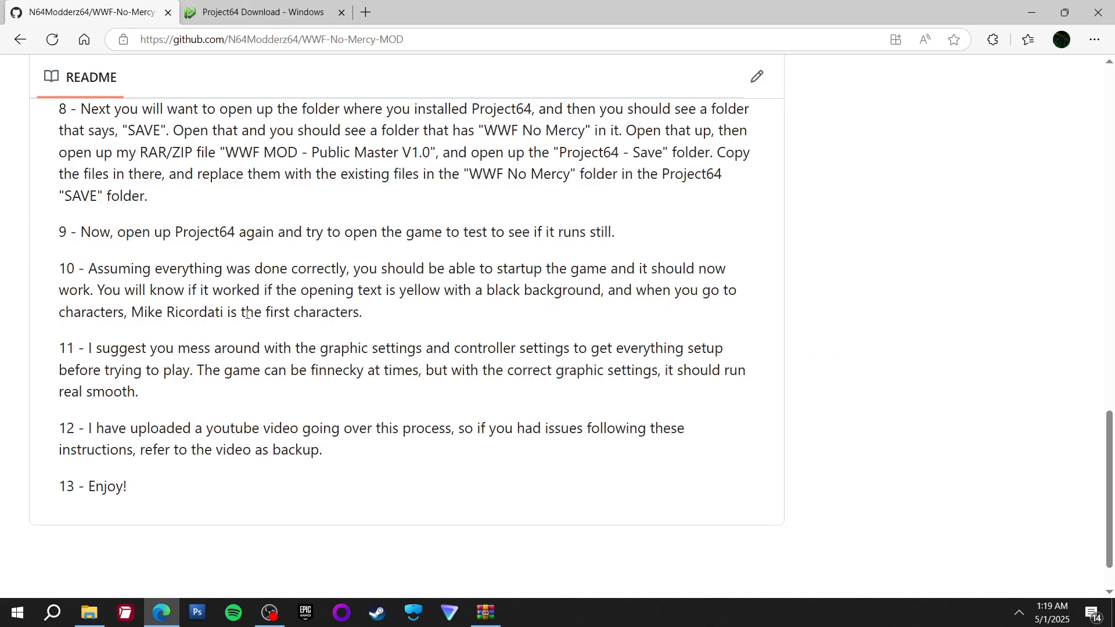
Launch Project64 from the desktop, check the remaining README steps in the browser, and dismiss the support prompt
key("super+d")
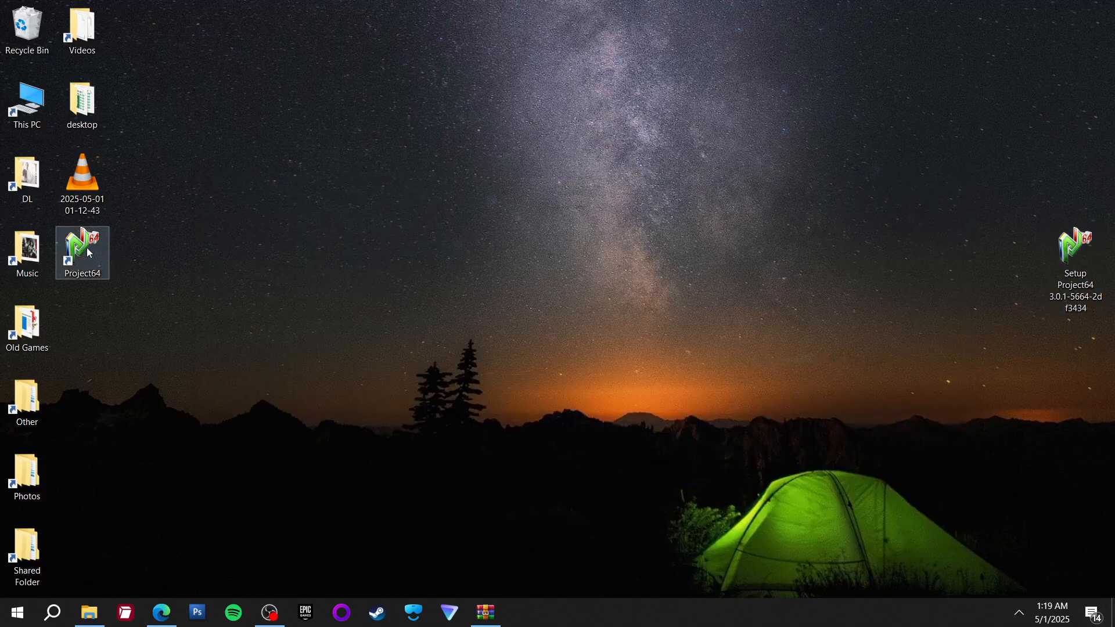
double_click(89, 247)
left_click(161, 612)
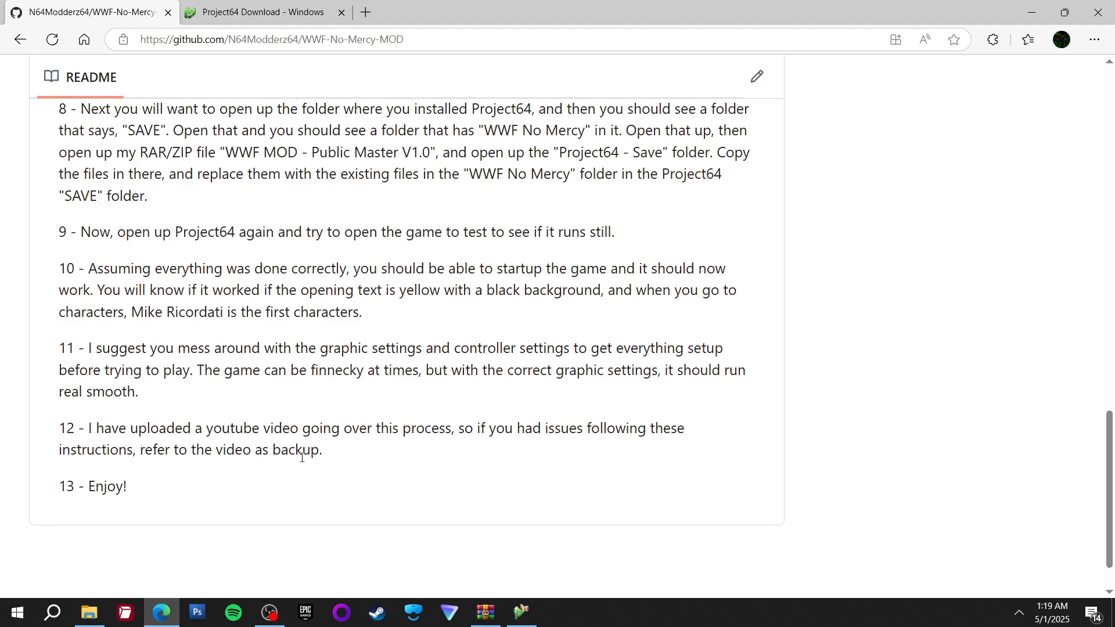
left_click(161, 612)
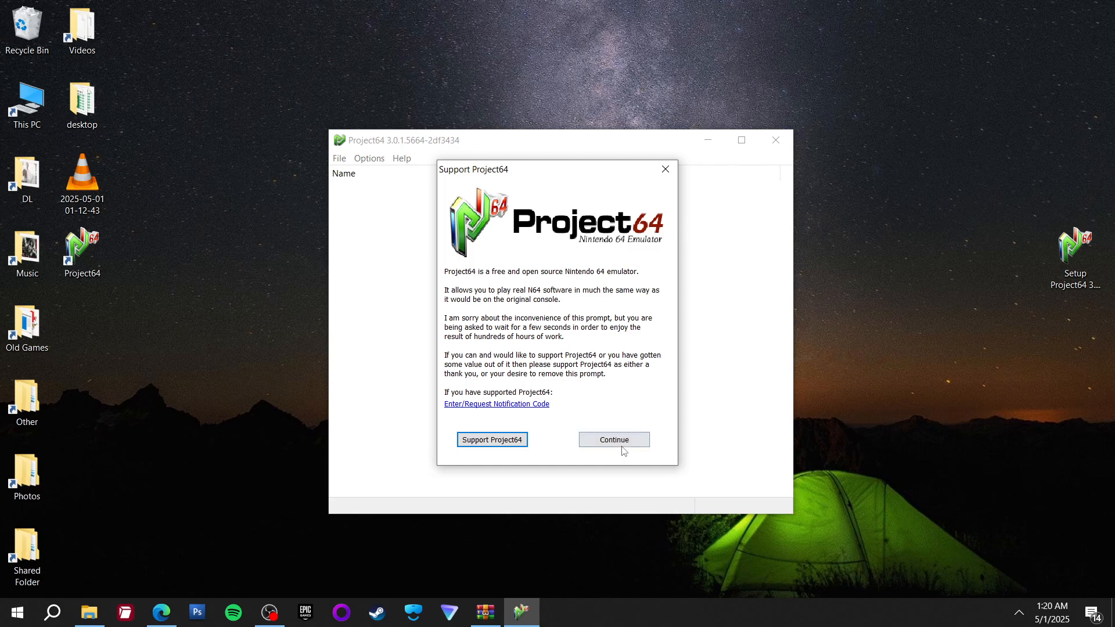
left_click(616, 440)
Set the input (controller) plugin to N-Rage For Project64: 3.0.1.5664-2df3434 in the configuration and apply it
left_click(374, 160)
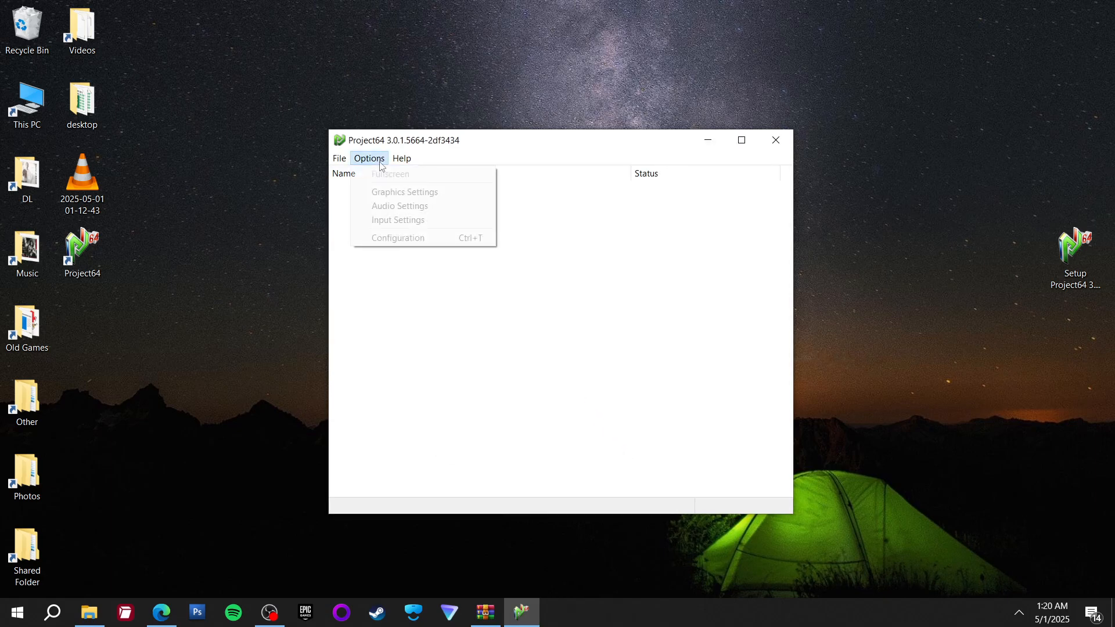
left_click(398, 240)
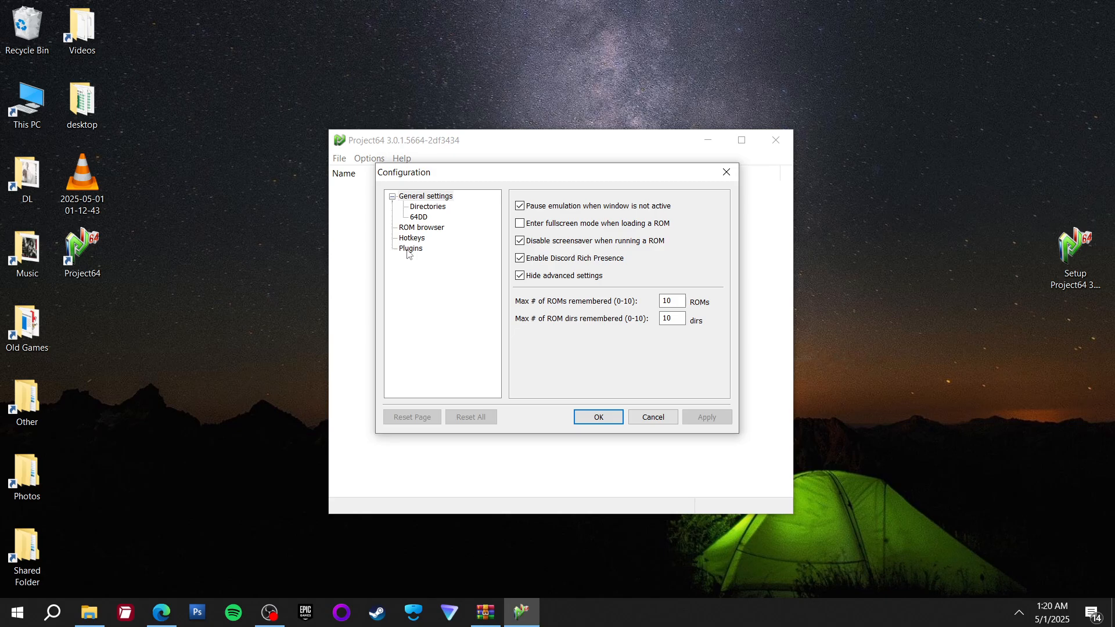
left_click(410, 249)
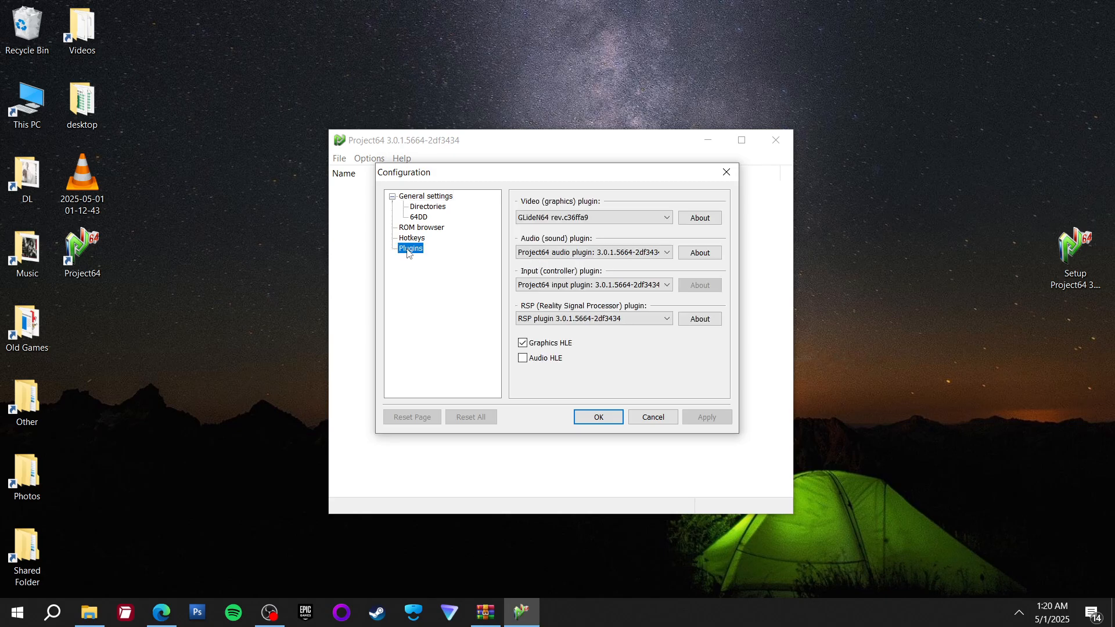
left_click(598, 291)
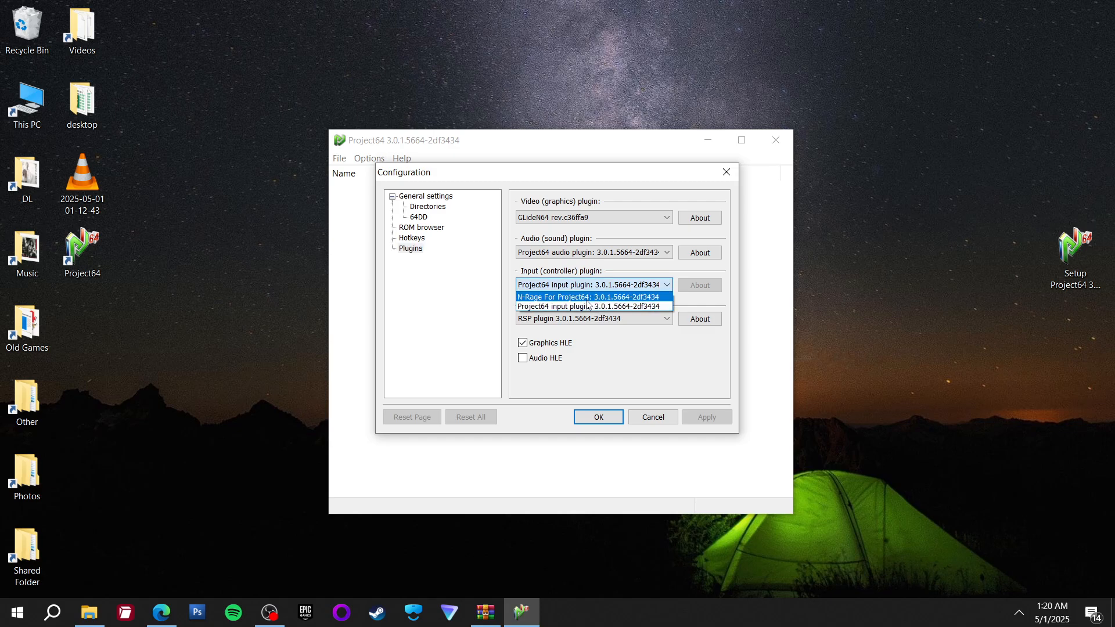
left_click(587, 298)
left_click(701, 416)
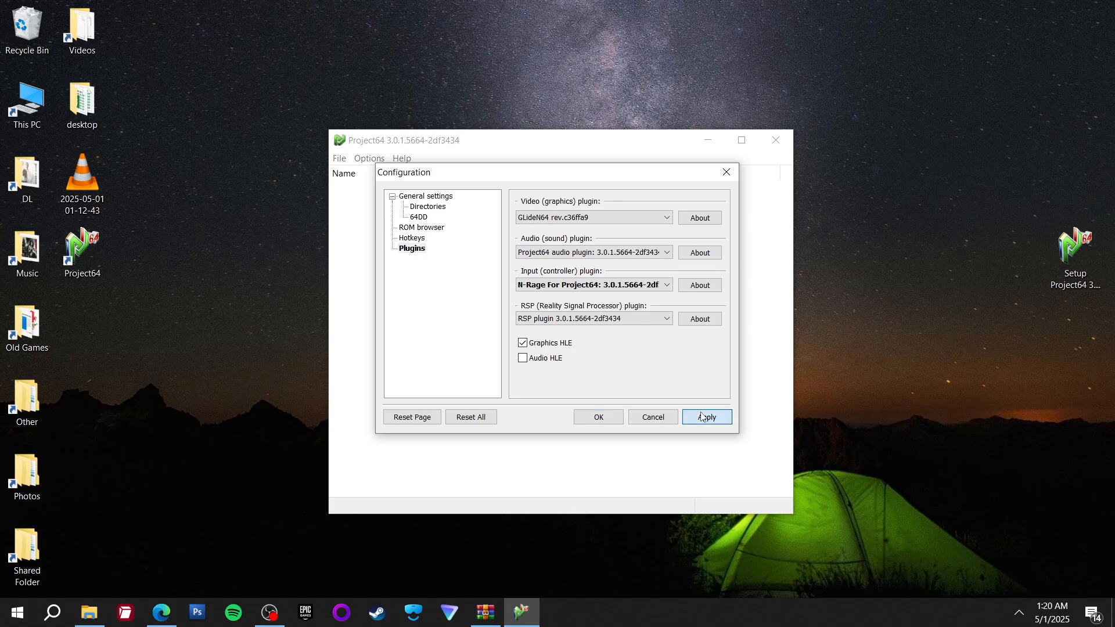
left_click(597, 420)
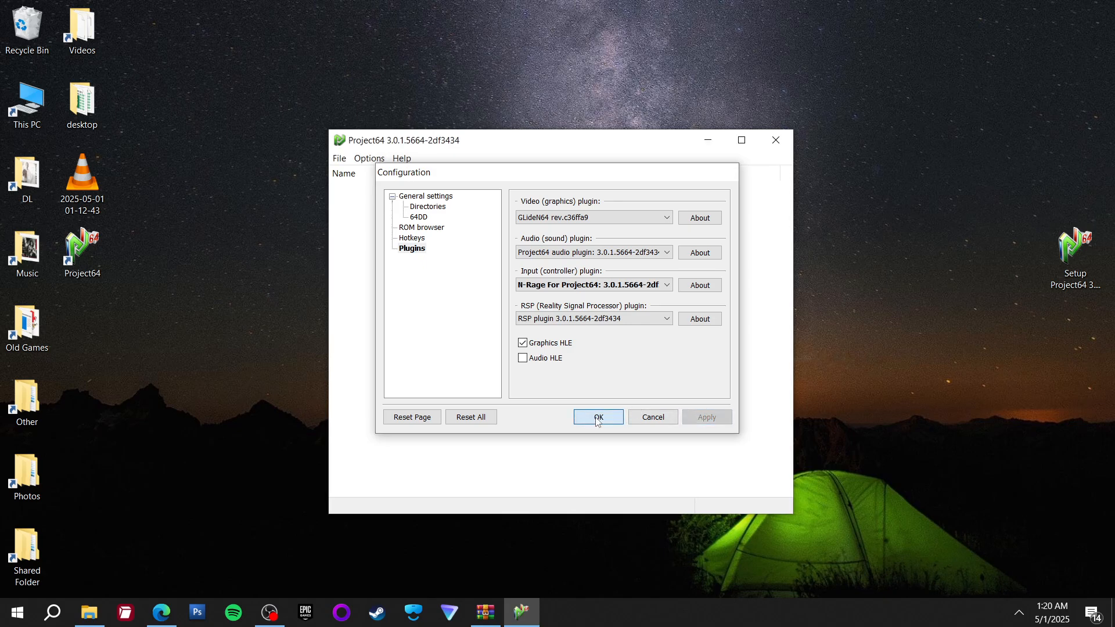
Open the N-Rage input settings and enable XInput for Controller 1
left_click(369, 158)
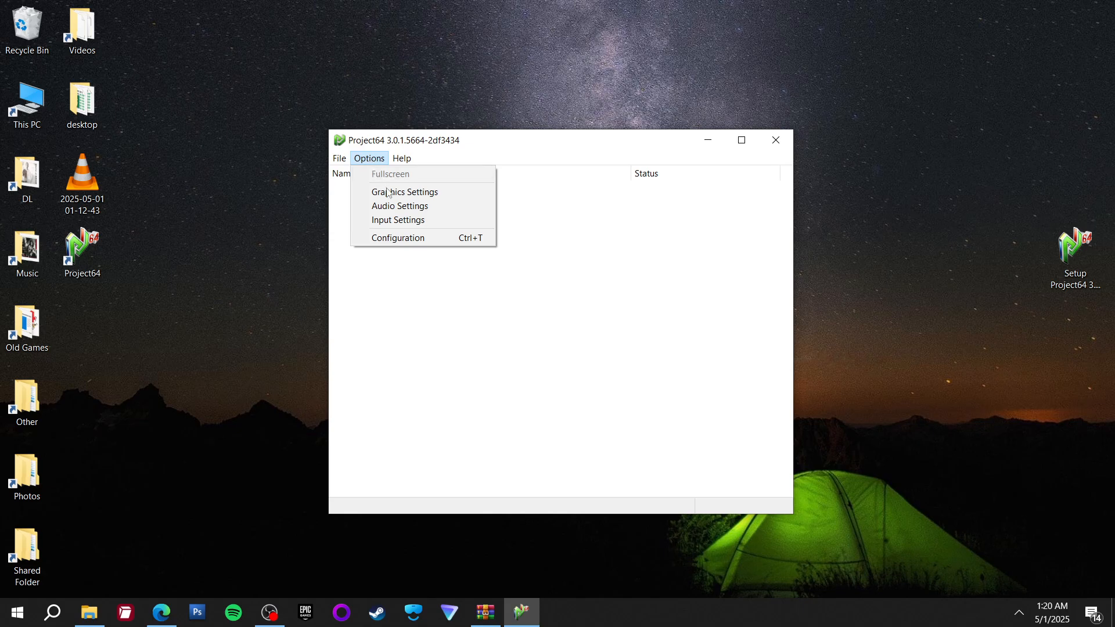
left_click(424, 227)
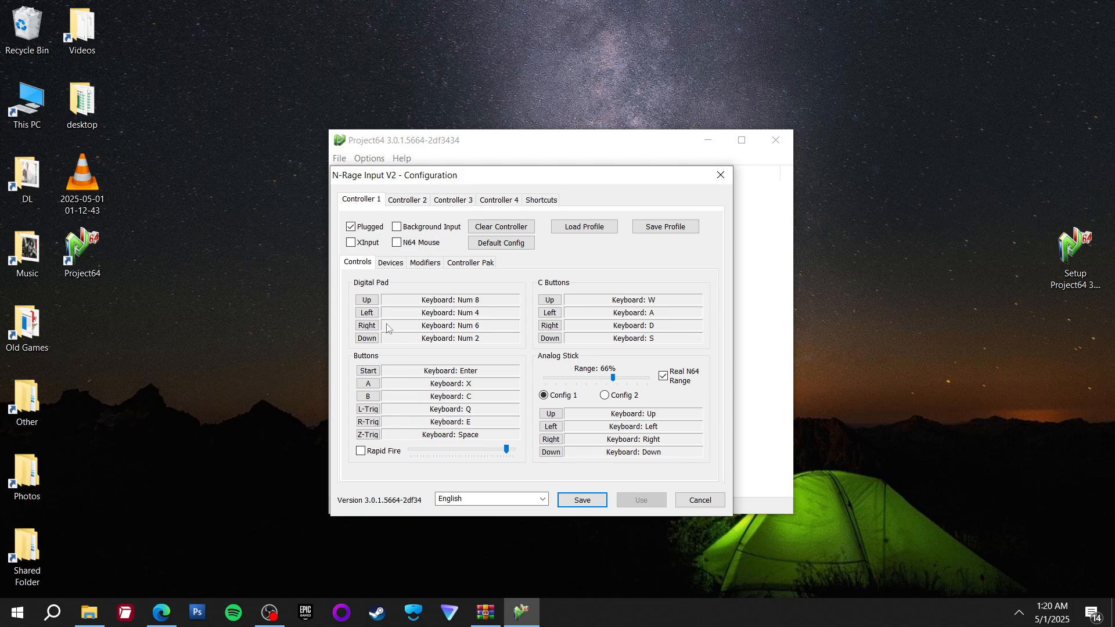
left_click(365, 248)
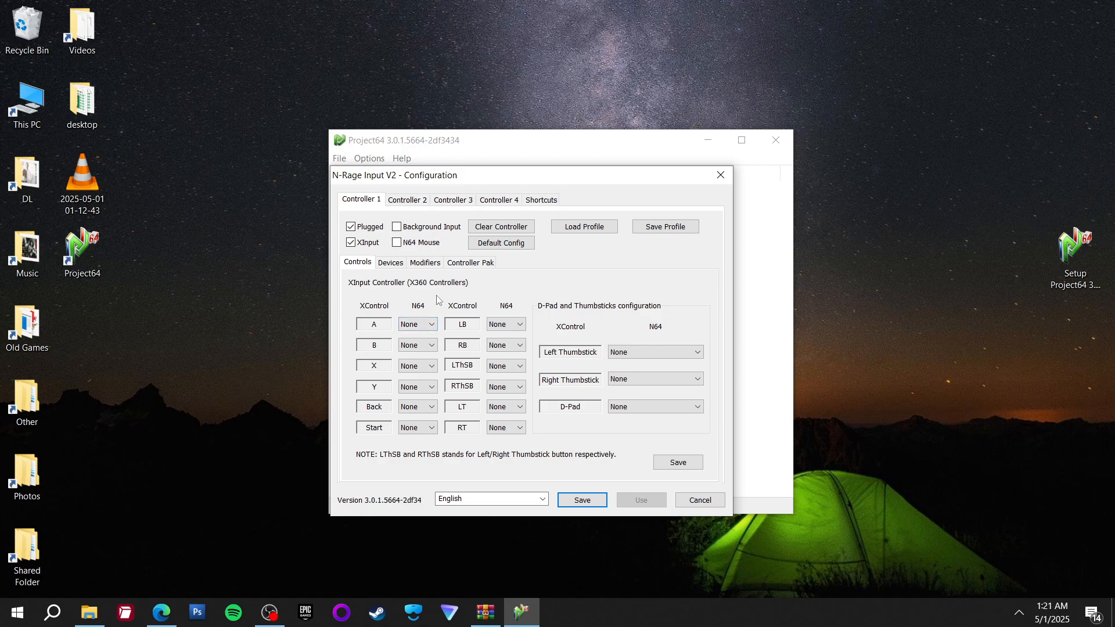
Map the XInput buttons A, B and Start to the N64 buttons A, B and Start
left_click(428, 327)
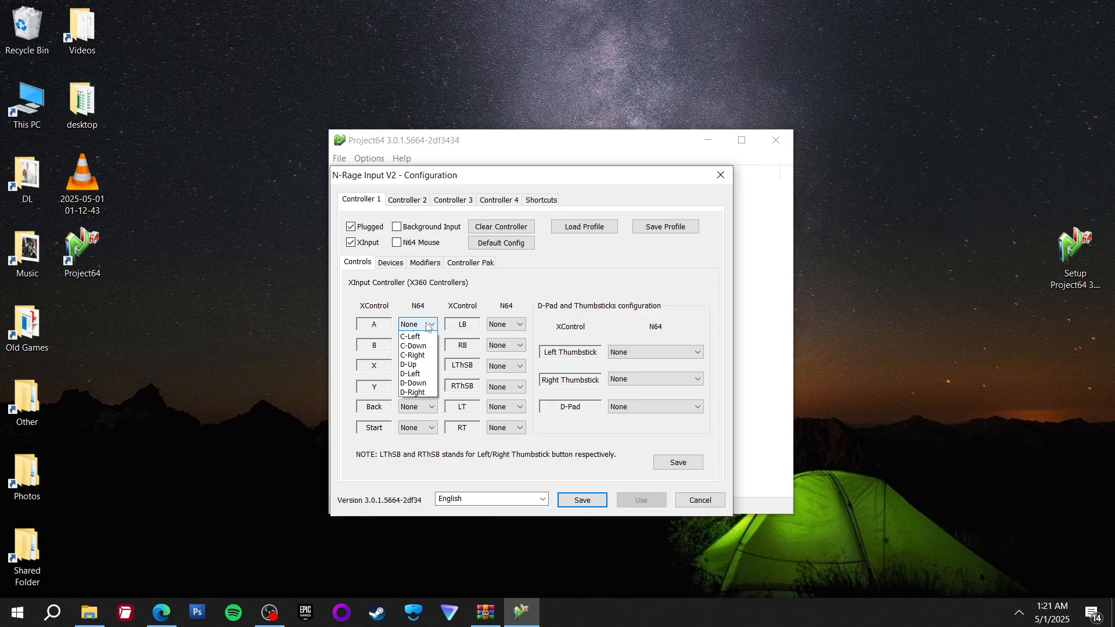
left_click(413, 347)
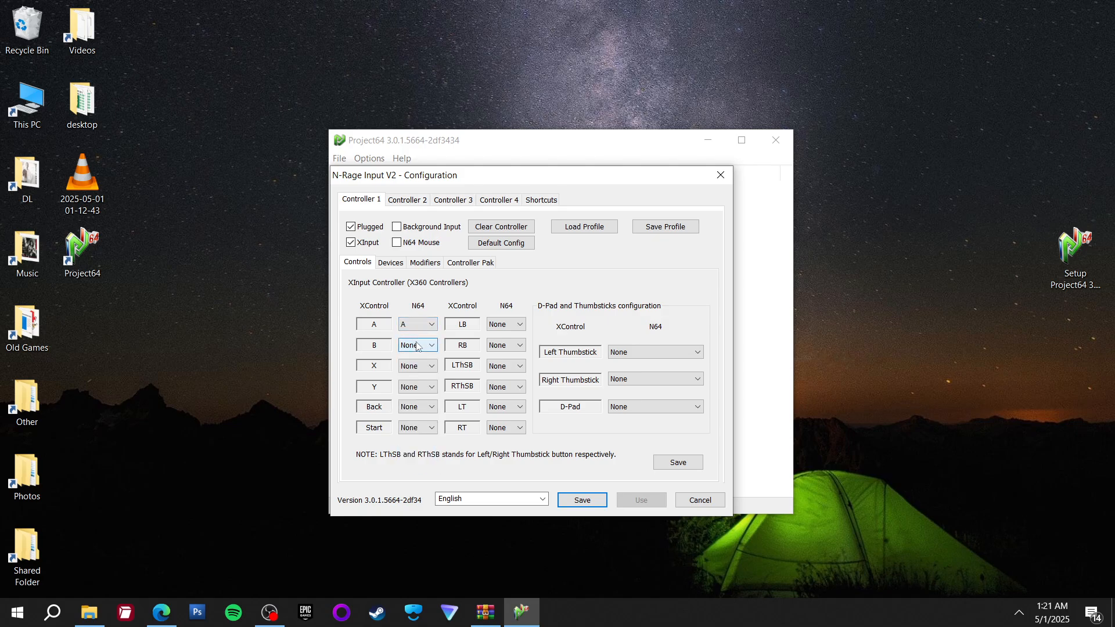
left_click(418, 345)
left_click(417, 376)
left_click(417, 430)
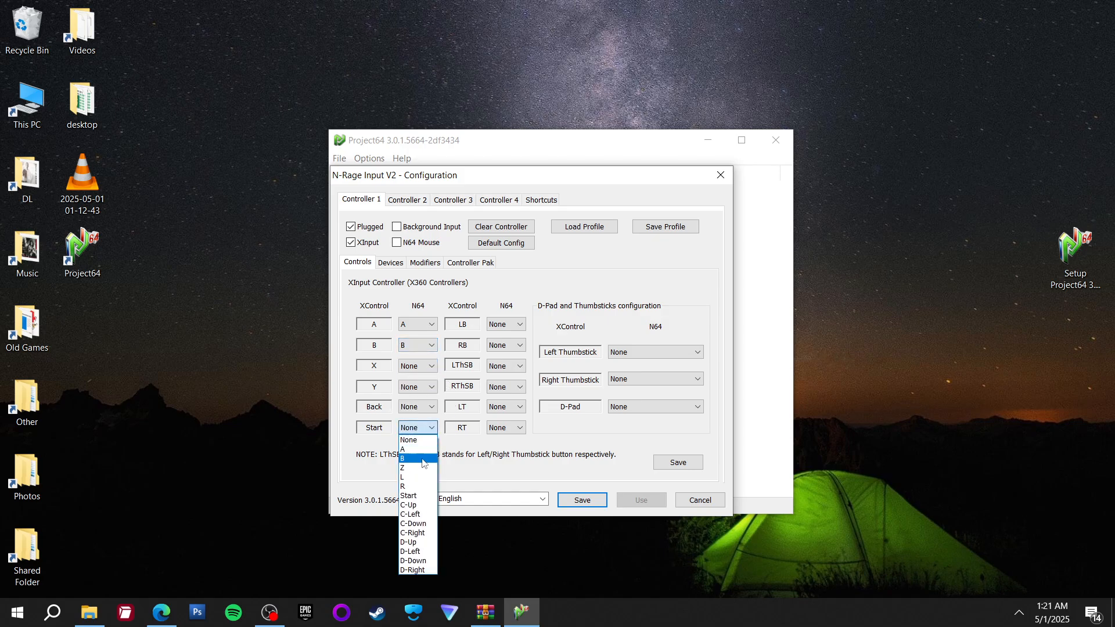
left_click(413, 440)
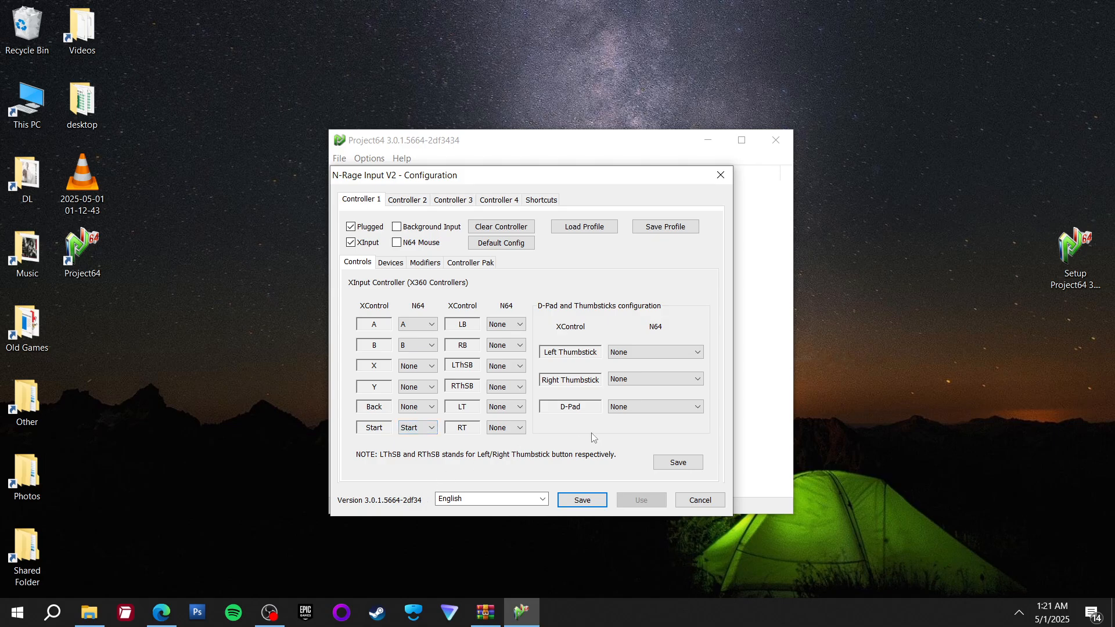
Assign the controller's D-Pad to the N64 DPad and save the controller configuration
left_click(654, 408)
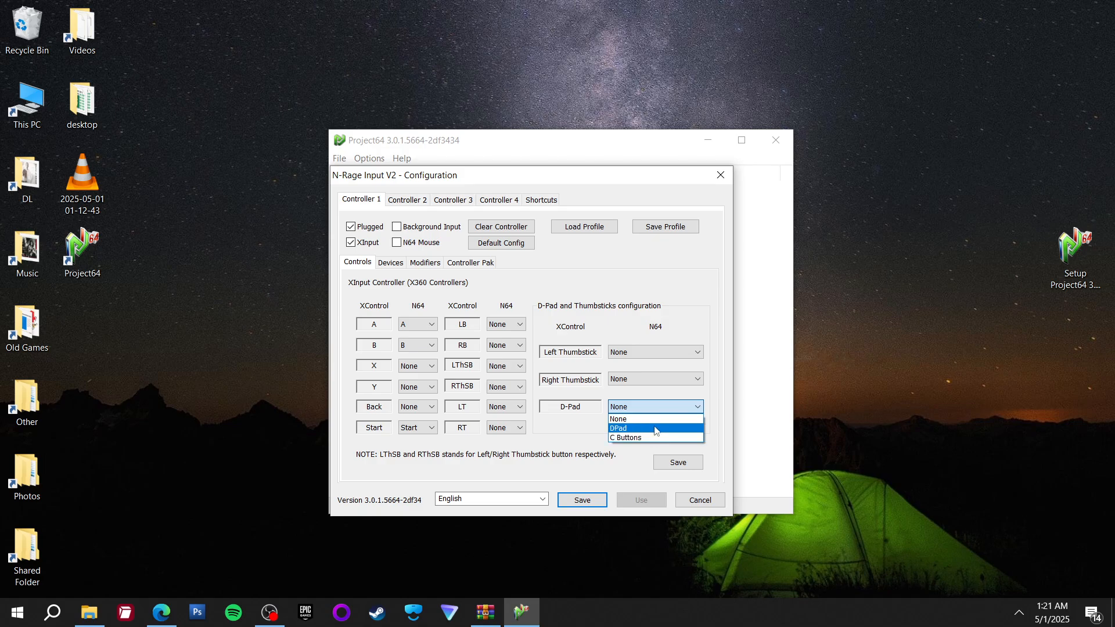
left_click(654, 428)
left_click(672, 464)
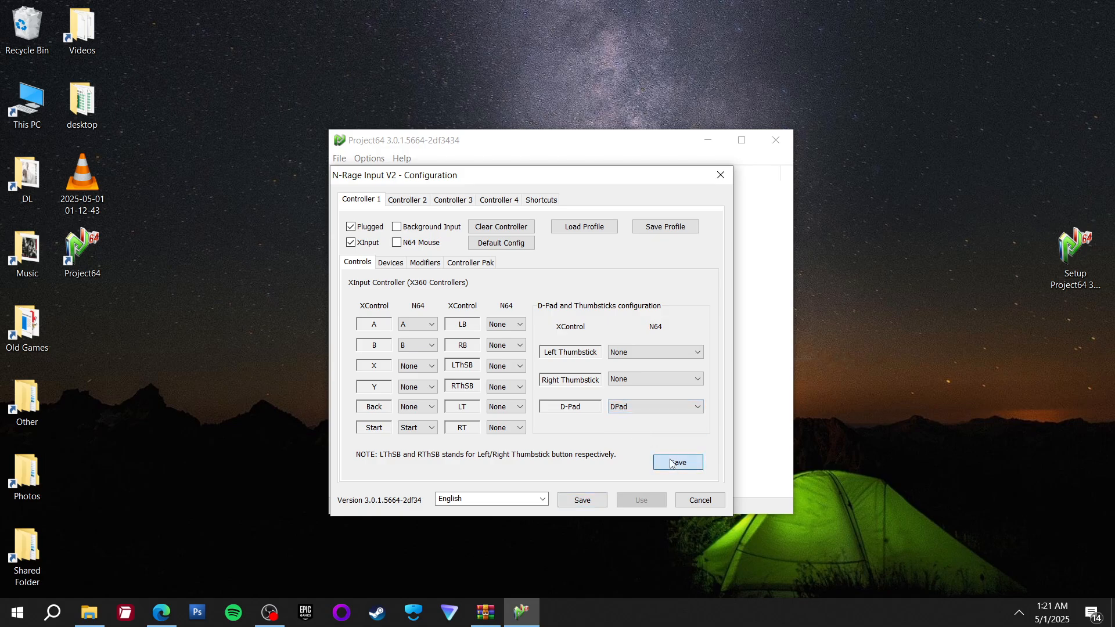
left_click(585, 504)
left_click(583, 501)
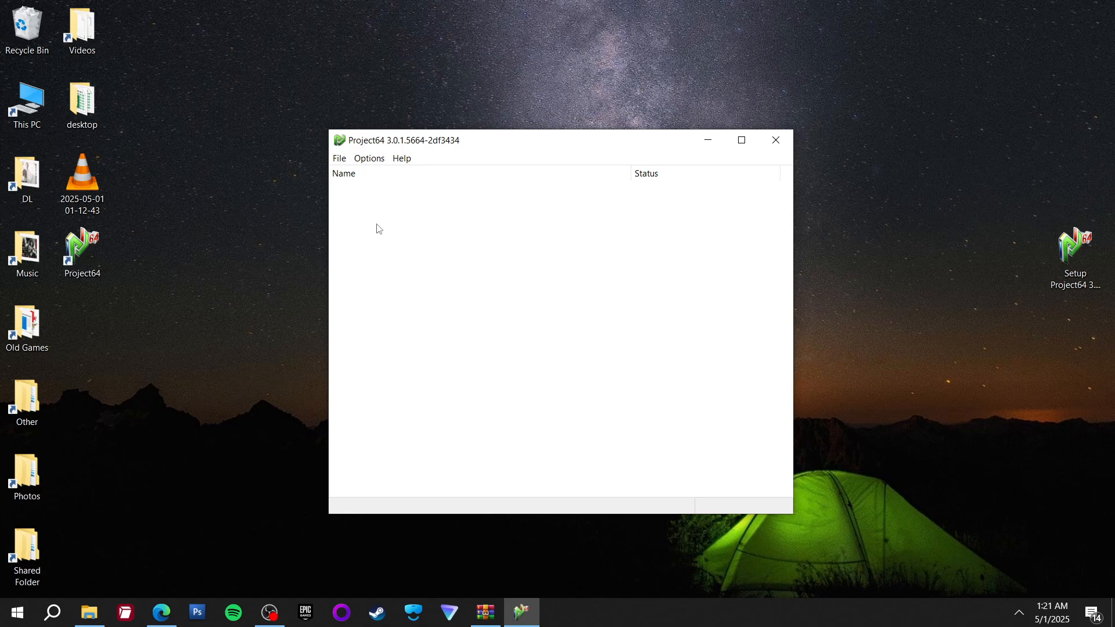
Open the GLideN64 graphics settings and set the aspect ratio to 16:9
left_click(339, 159)
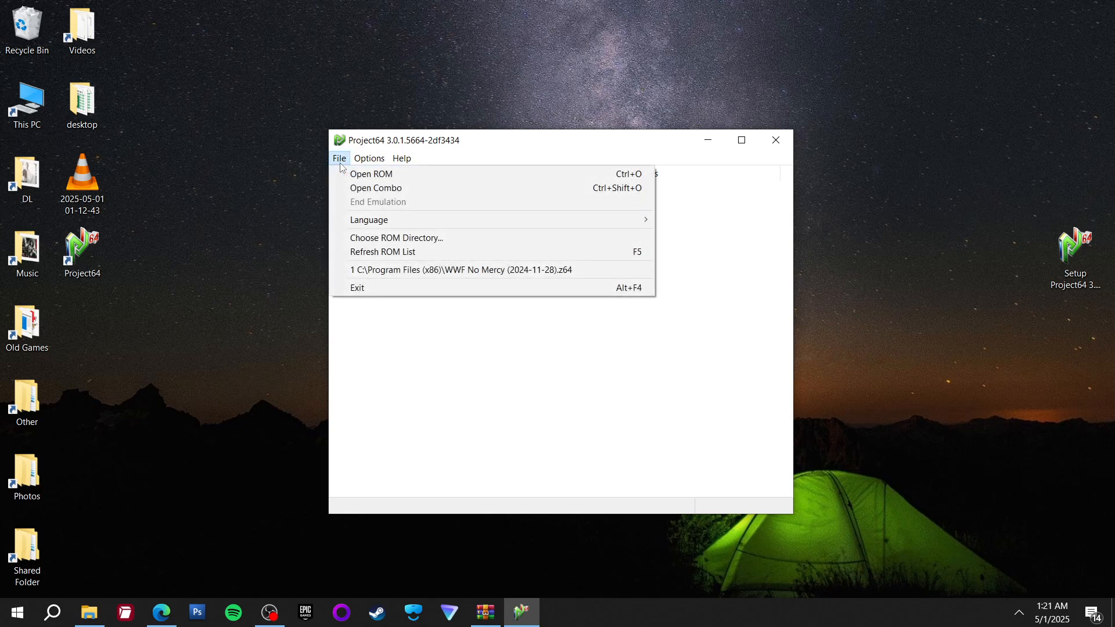
mouse_move(357, 161)
left_click(365, 191)
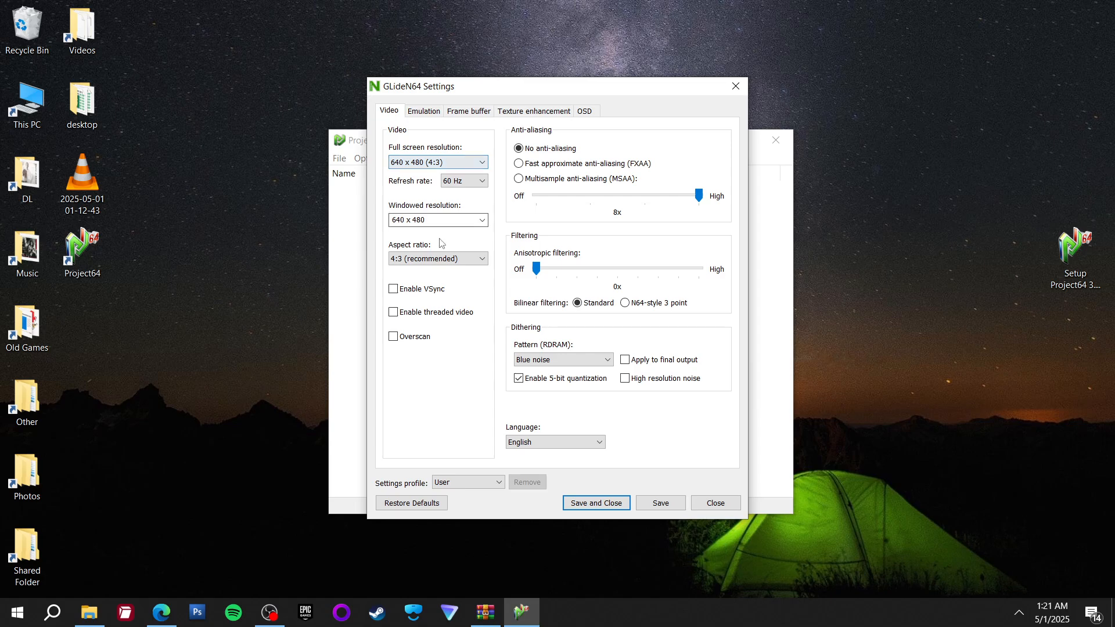
left_click(483, 220)
left_click(483, 221)
left_click(480, 259)
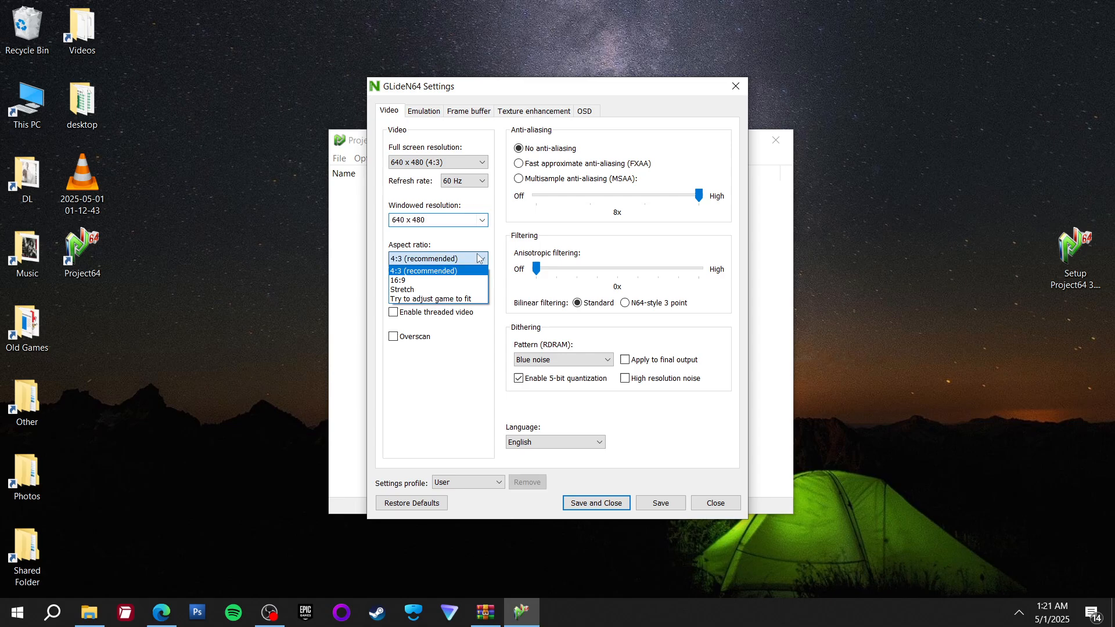
left_click(459, 280)
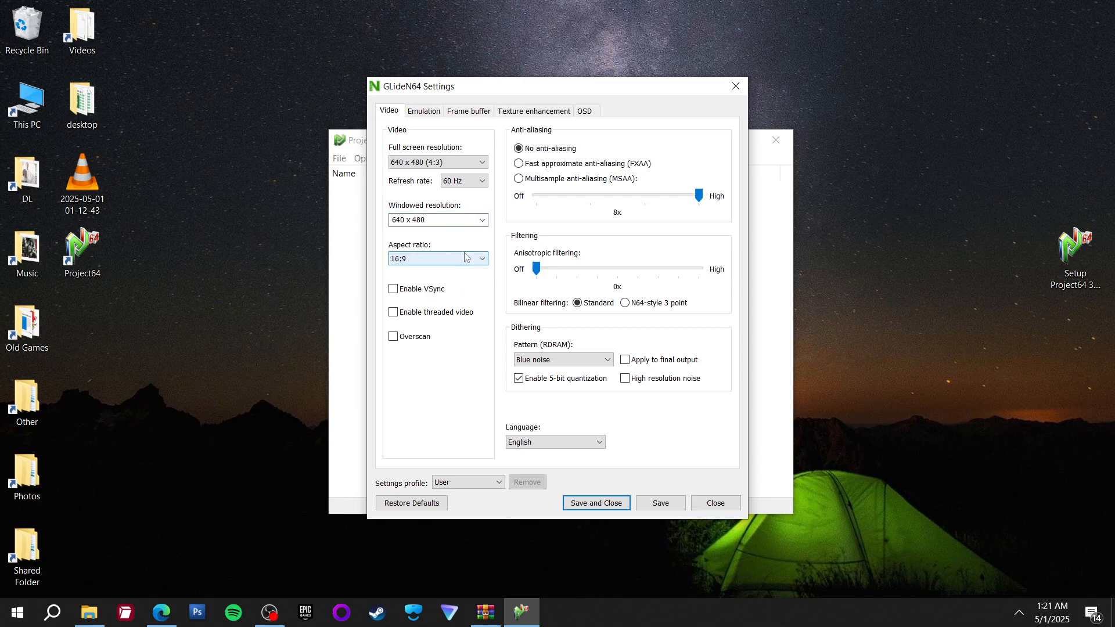
Set the windowed resolution to 1280 x 960 and save the GLideN64 settings
left_click(482, 222)
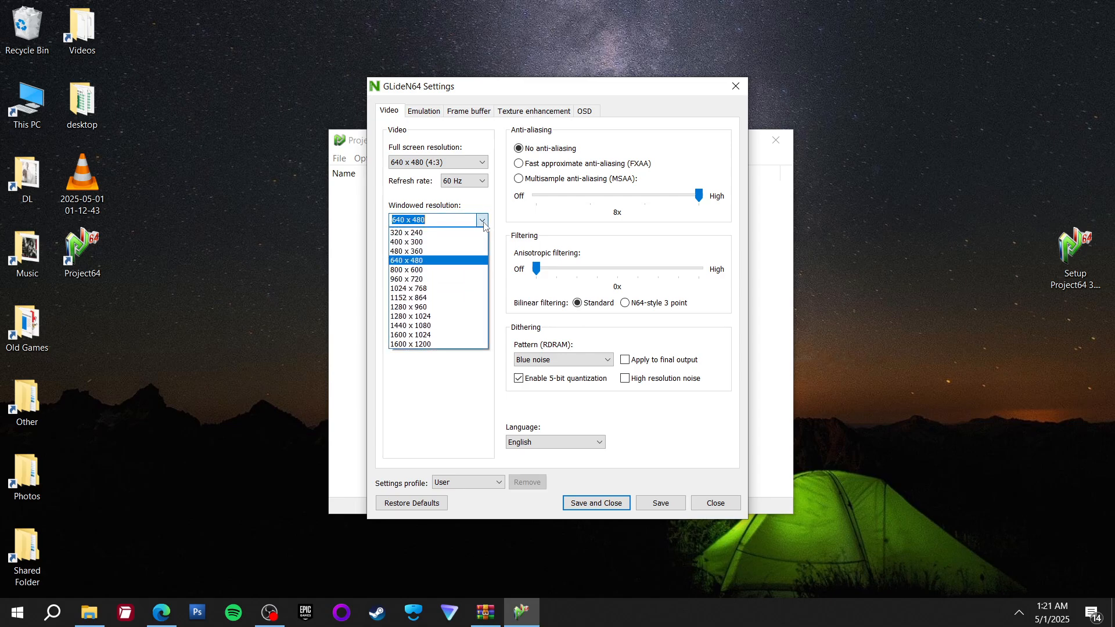
left_click(459, 306)
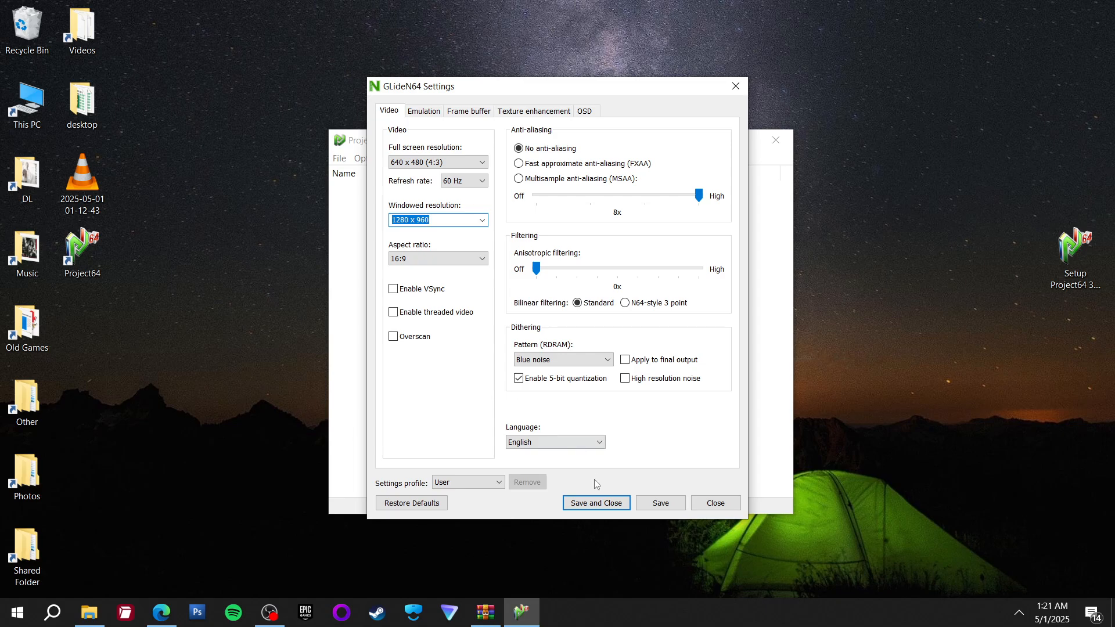
left_click(593, 504)
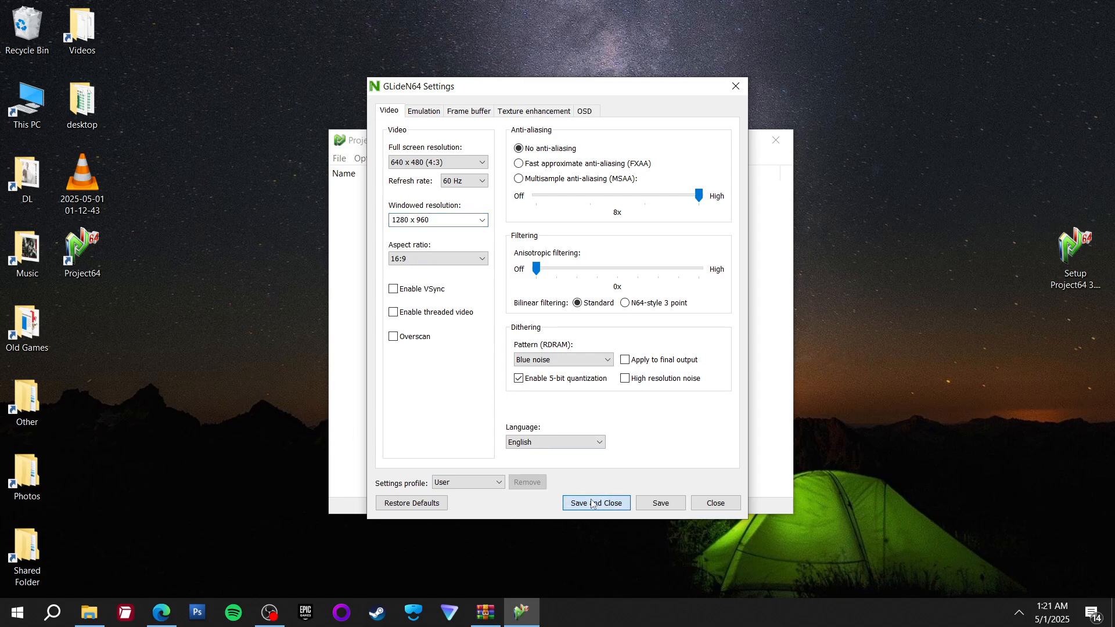
left_click(653, 504)
left_click(600, 508)
left_click(601, 505)
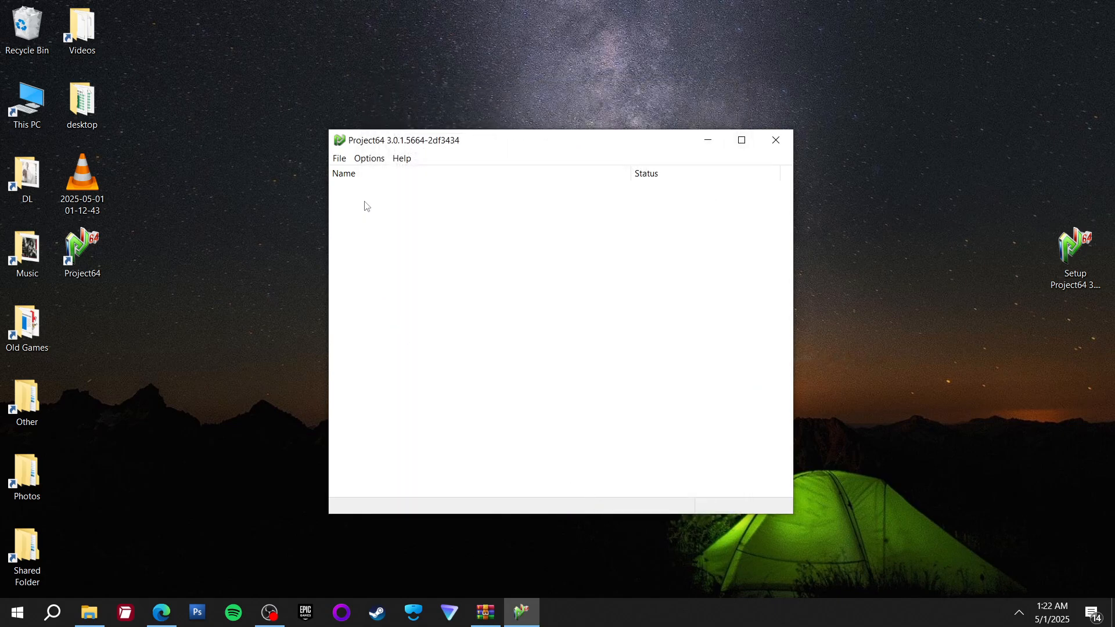
Launch the recent ROM WWF No Mercy (2024-11-28).z64 and move its window to the upper edge of the desktop
left_click(340, 161)
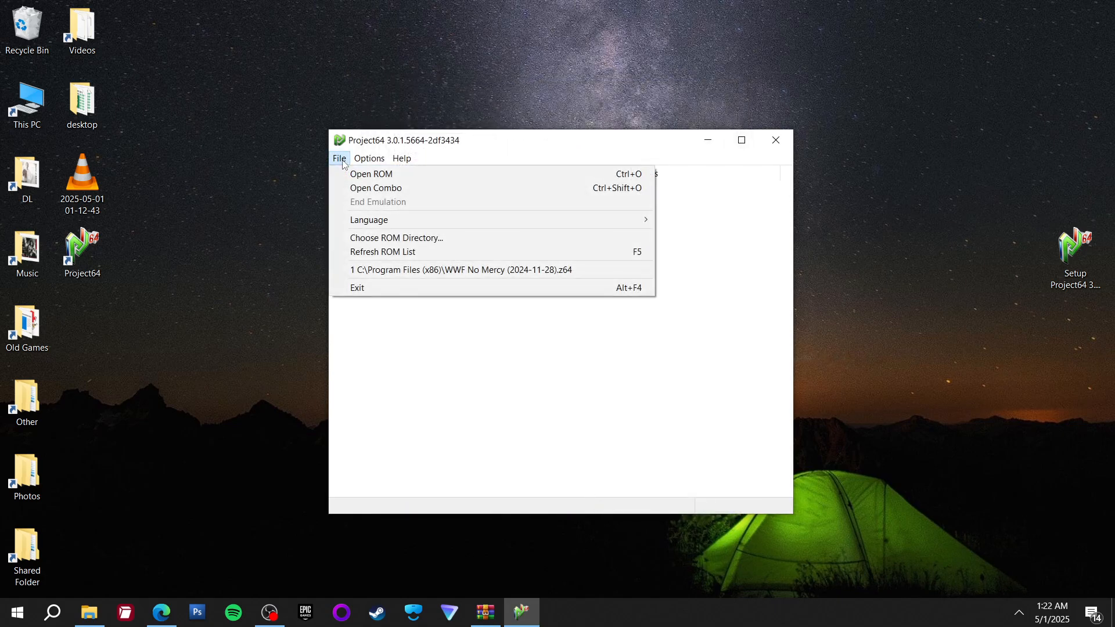
left_click(373, 271)
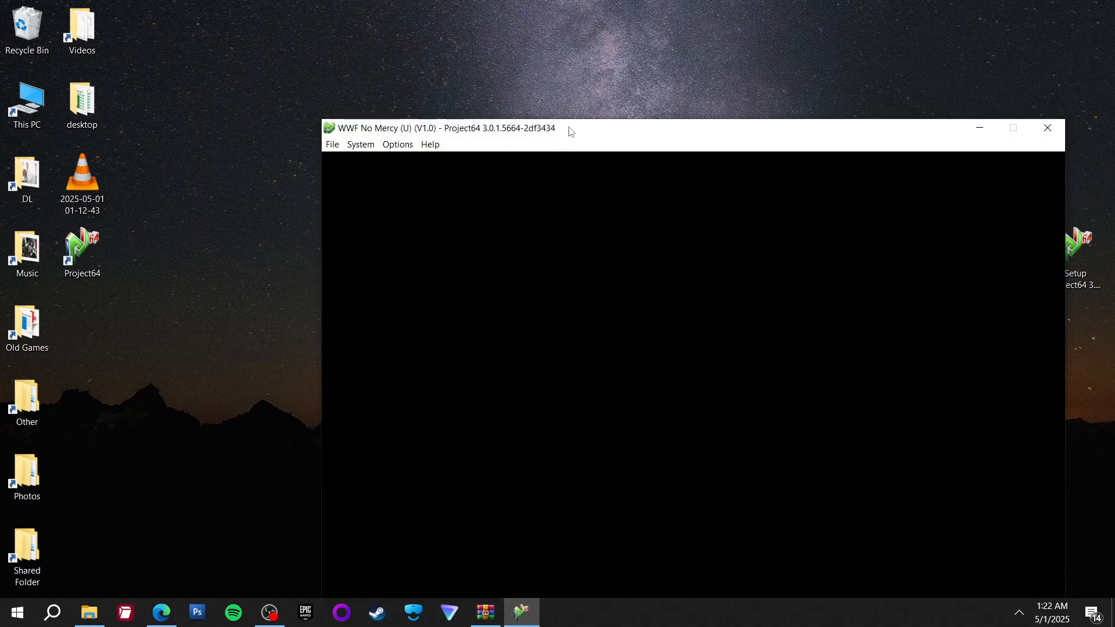
left_click_drag(591, 132, 482, 0)
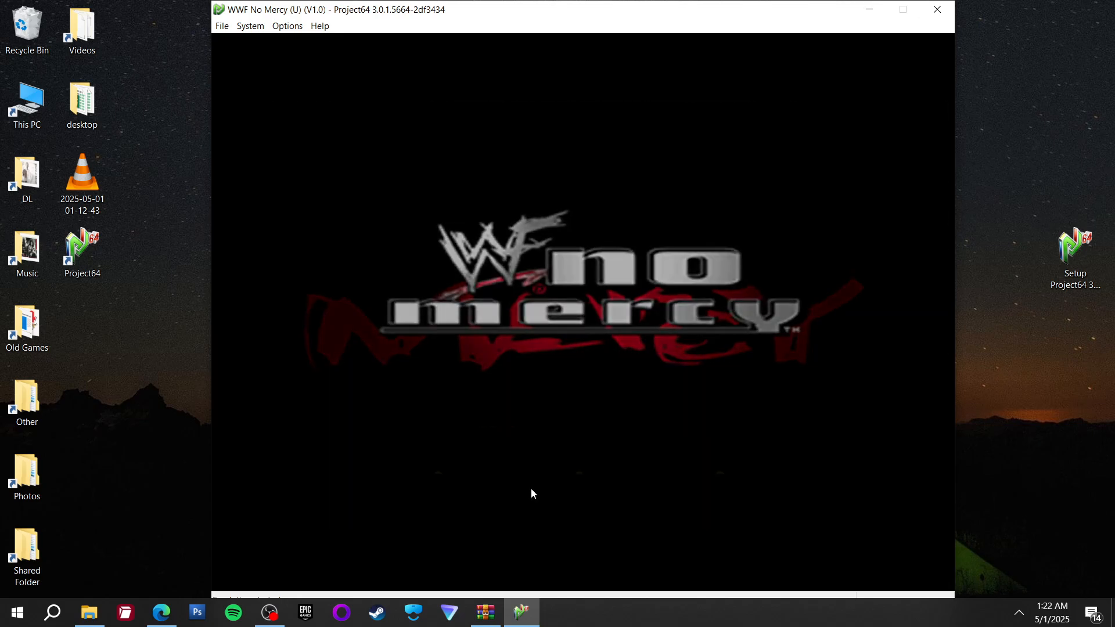
Continue past the game's title screen and start an exhibition Single Match to reach the superstar selection
key("Return")
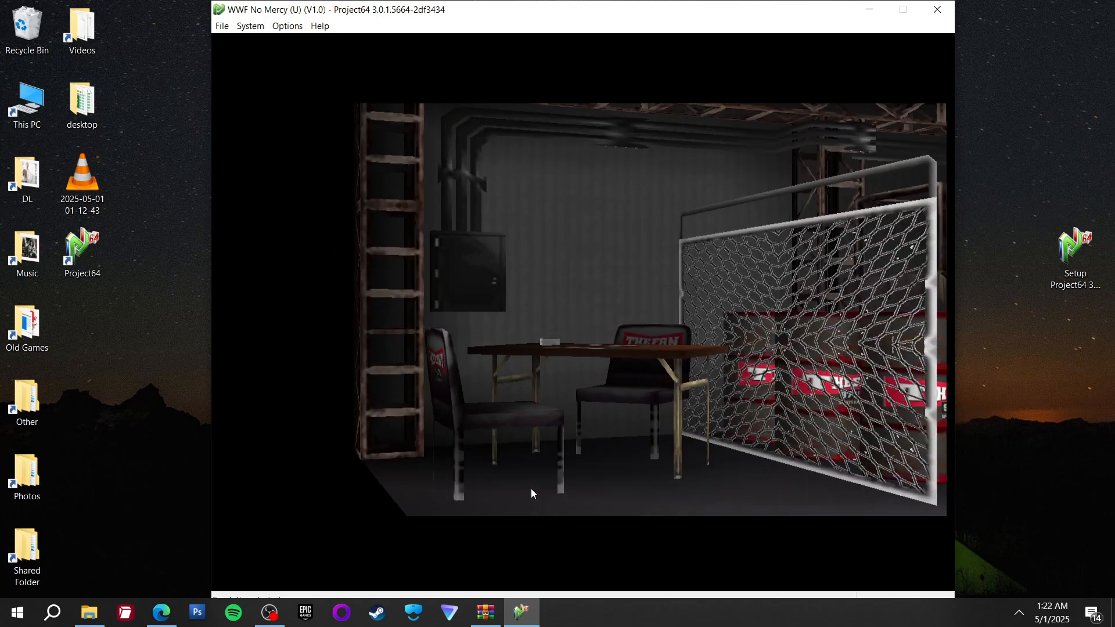
key("Return")
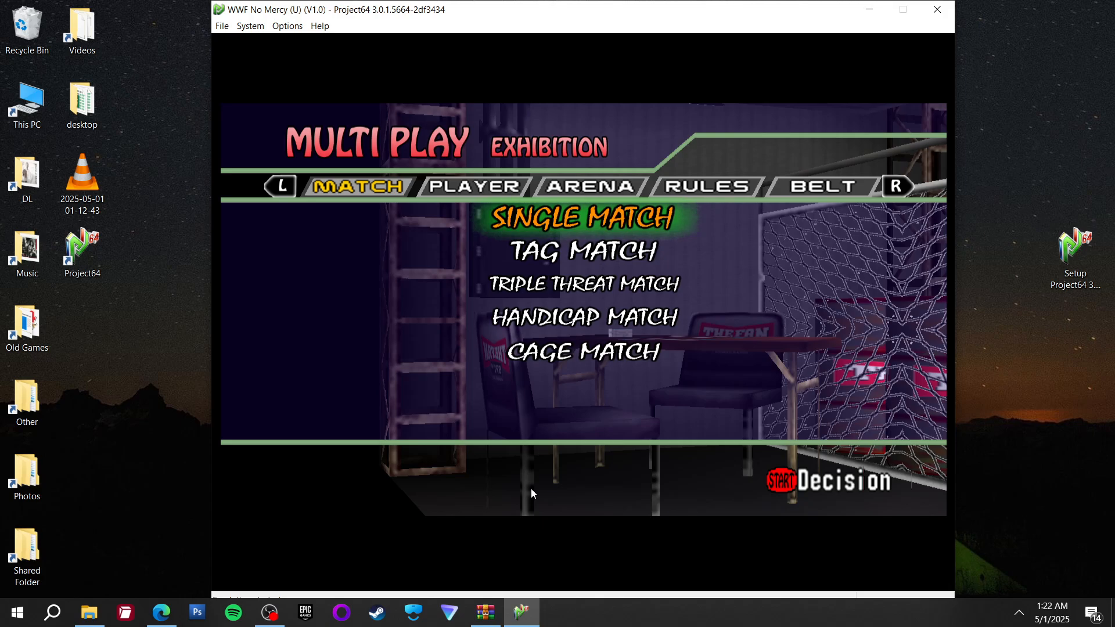
key("Return")
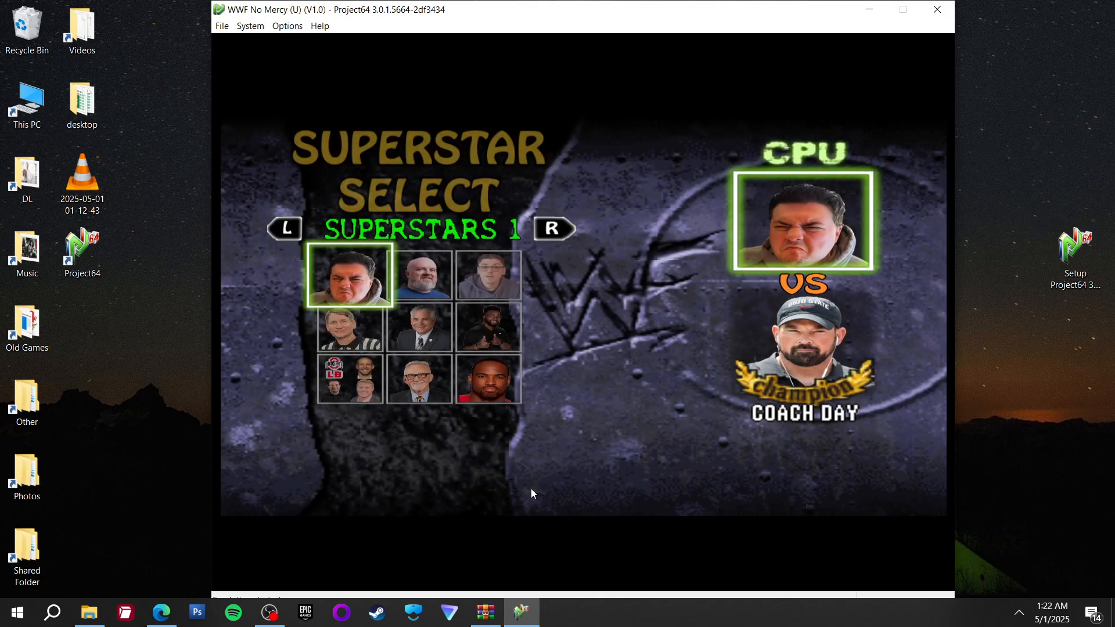
Browse the modded characters on the Superstars 1, Superstars 2 and Superstars 3 roster pages
key("Right")
key("Down")
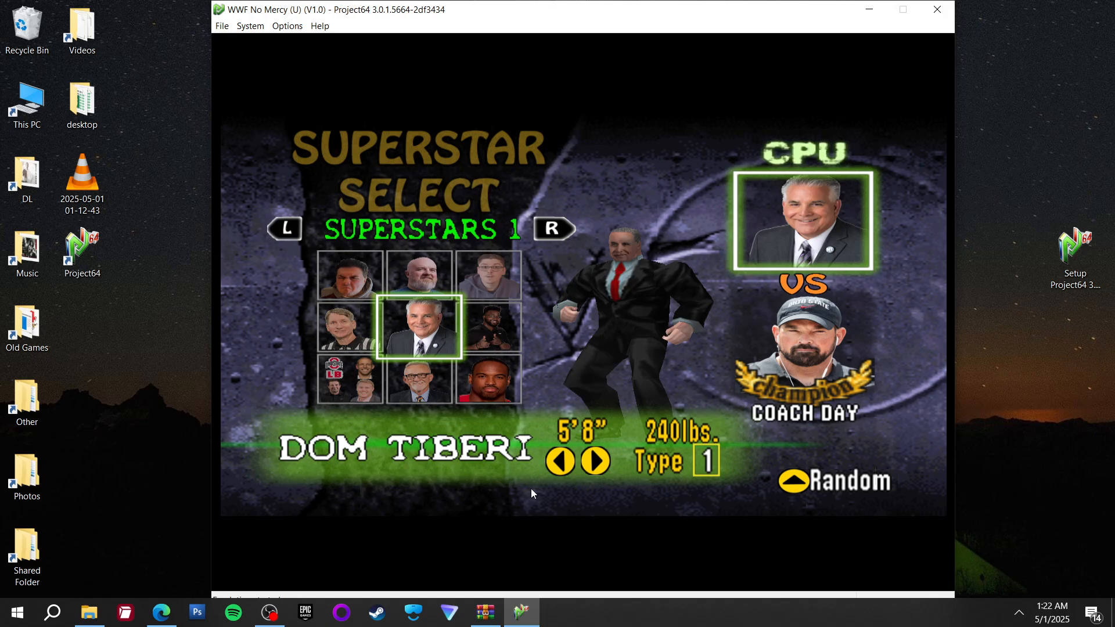
key("Right")
key("Right")
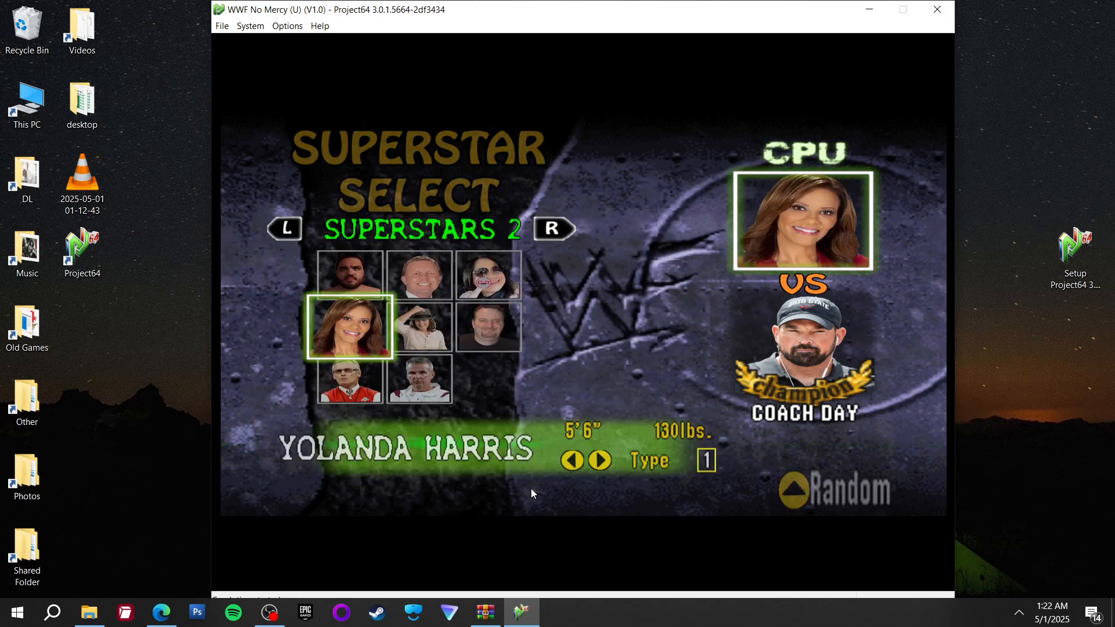
key("Right")
key("Right")
key("Right")
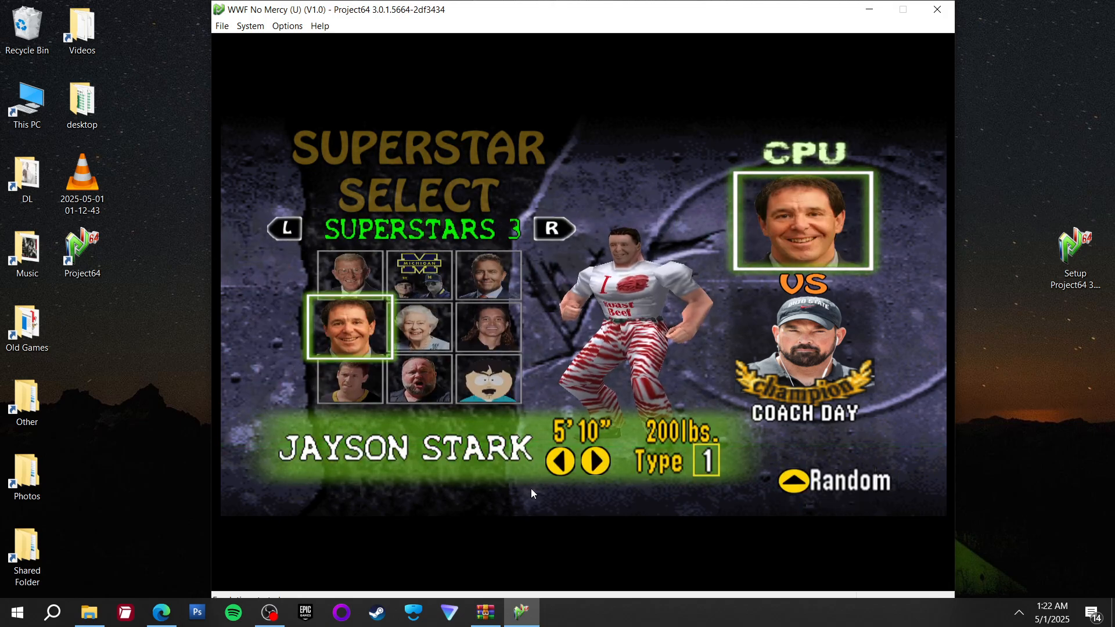
key("Return")
key("Left")
key("Left")
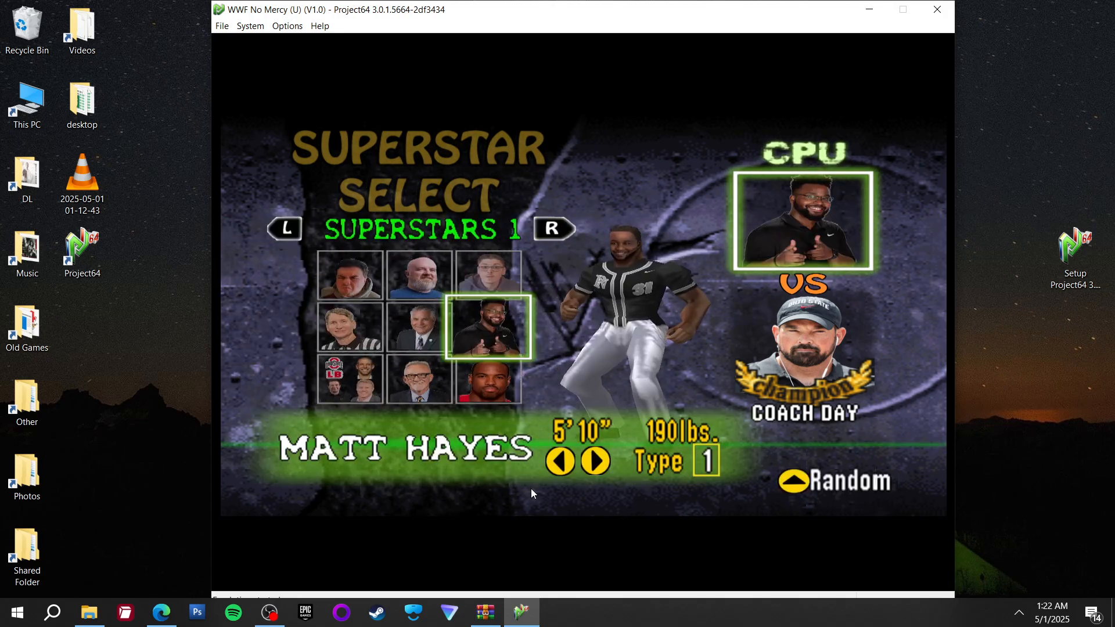
key("Right")
key("Right")
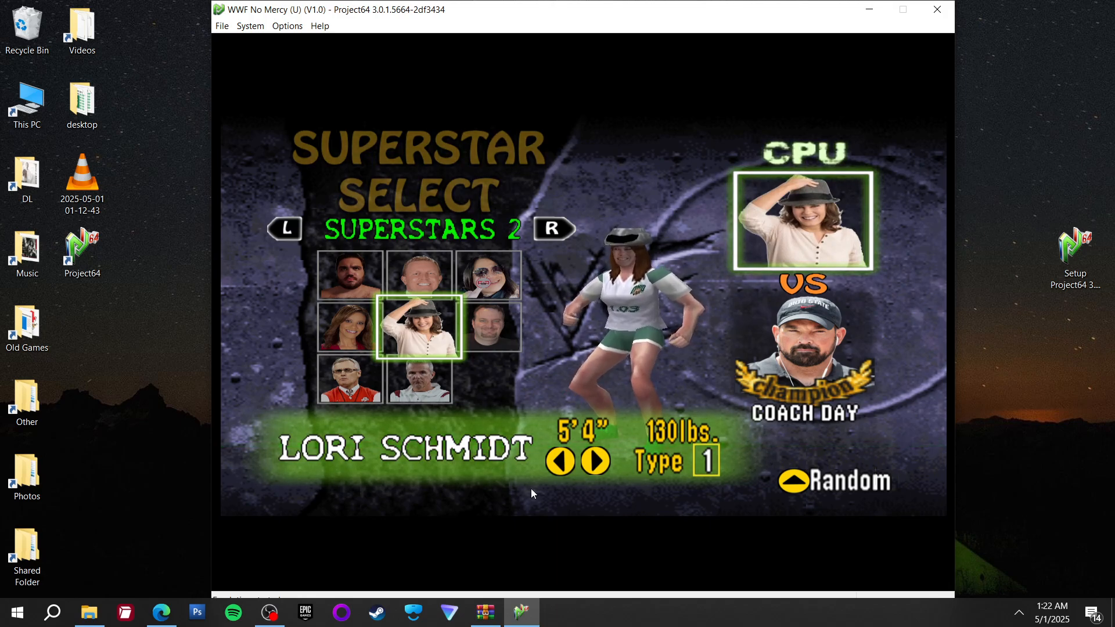
key("Left")
key("Right")
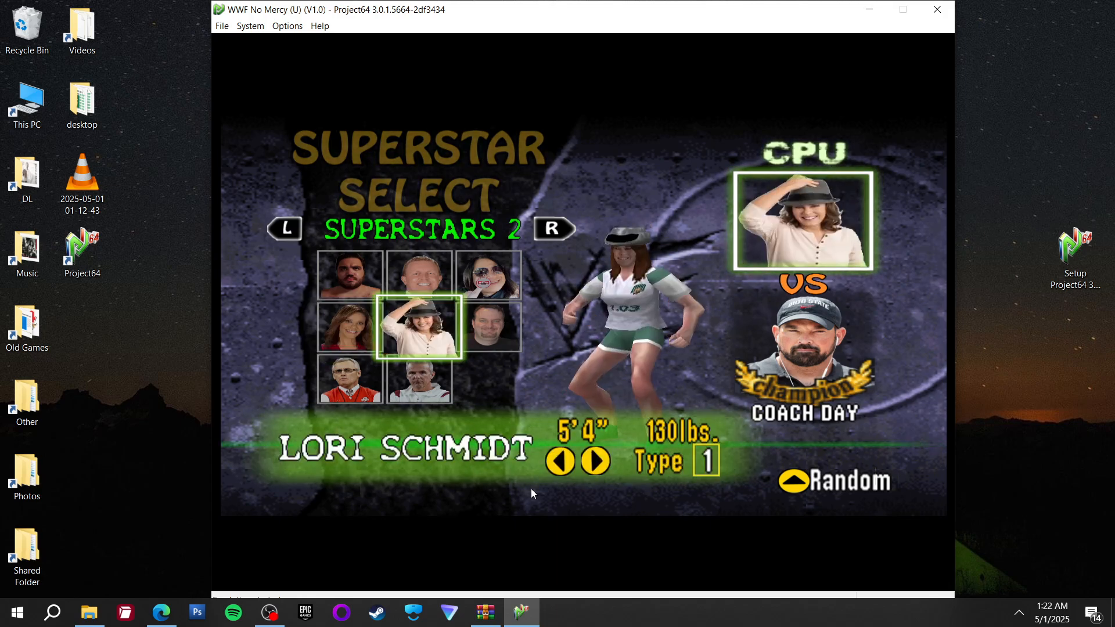
key("Right")
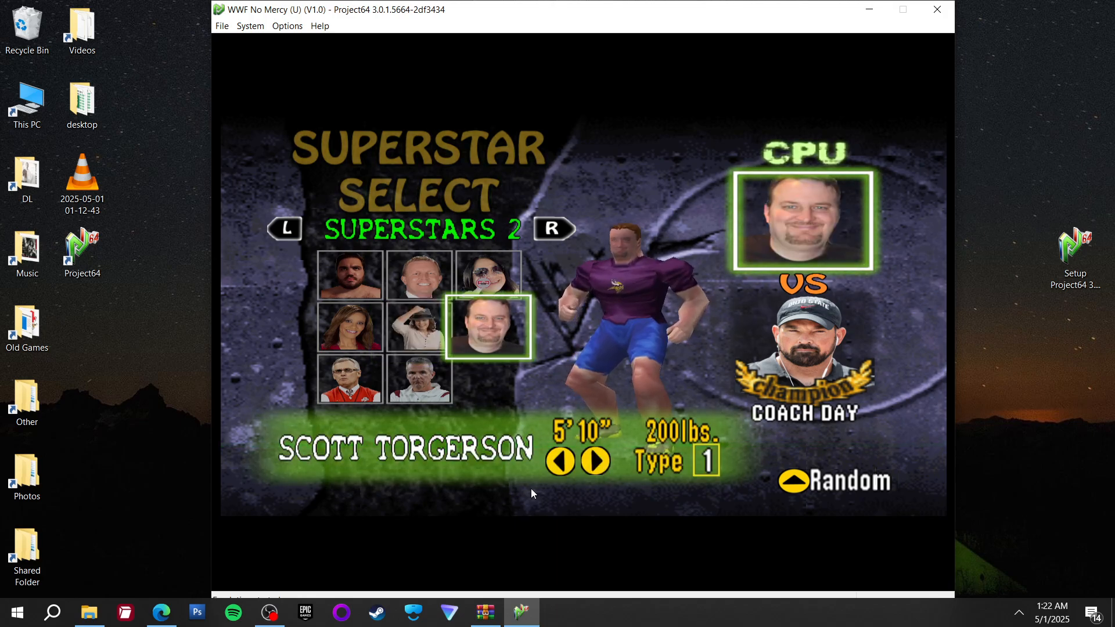
key("Right")
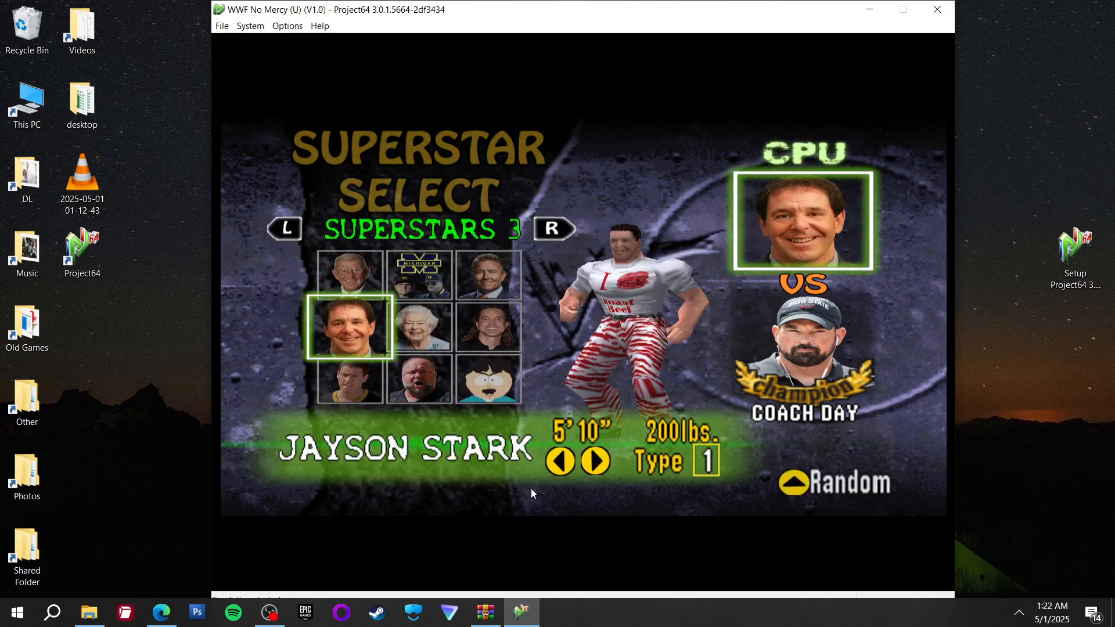
key("Left")
key("Down")
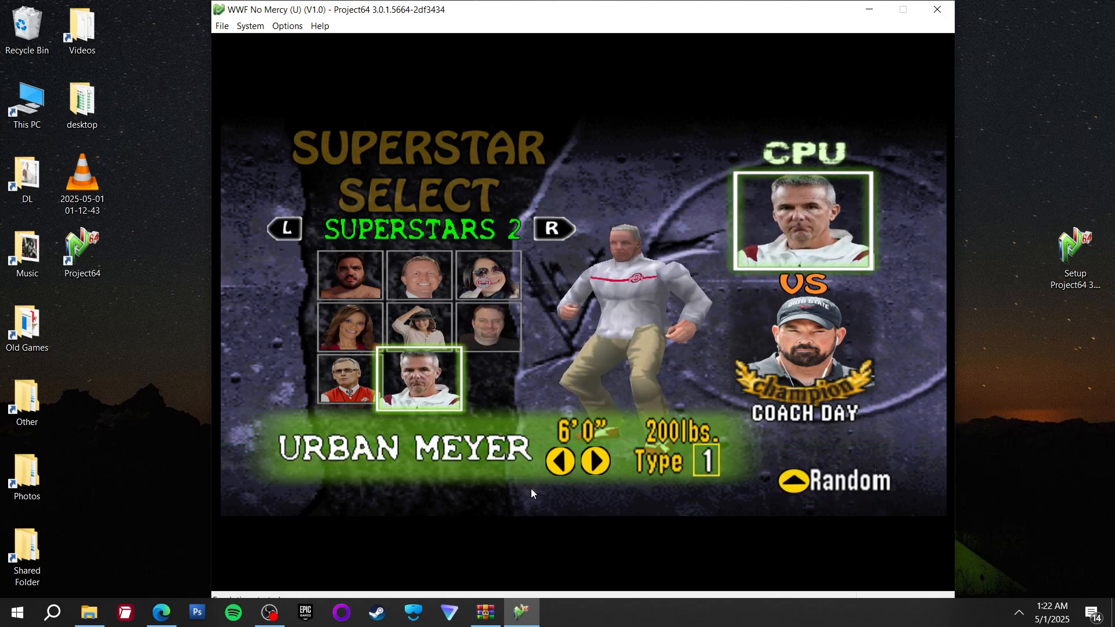
key("Up")
key("Right")
key("Right")
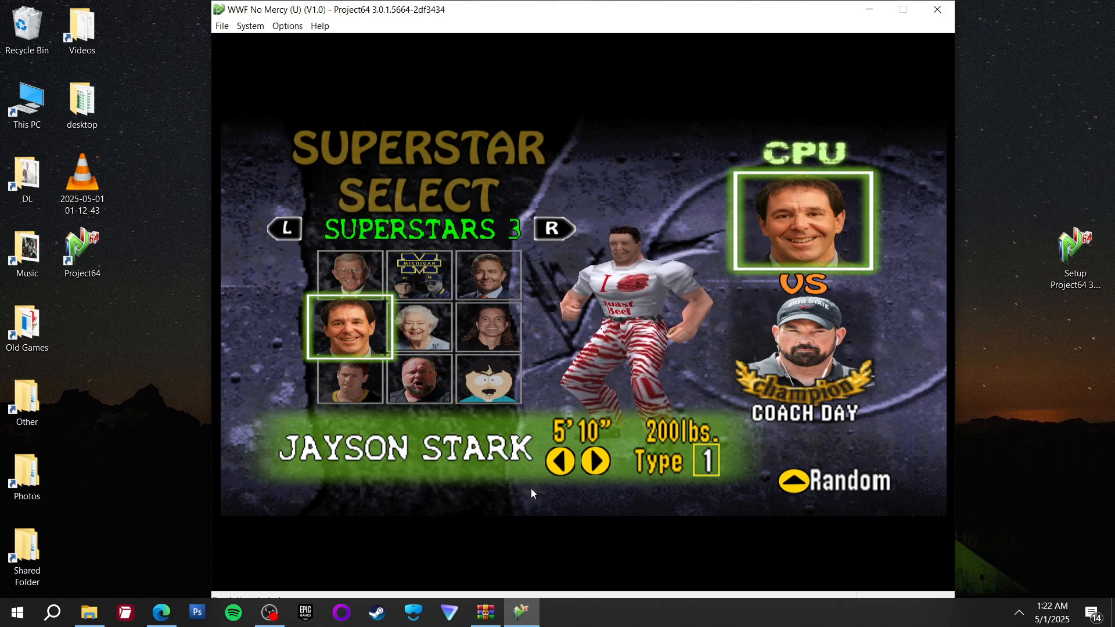
Browse the remaining character groups on the Superstars 4 through Superstars 8 roster pages
key("Right")
key("Right")
key("Right")
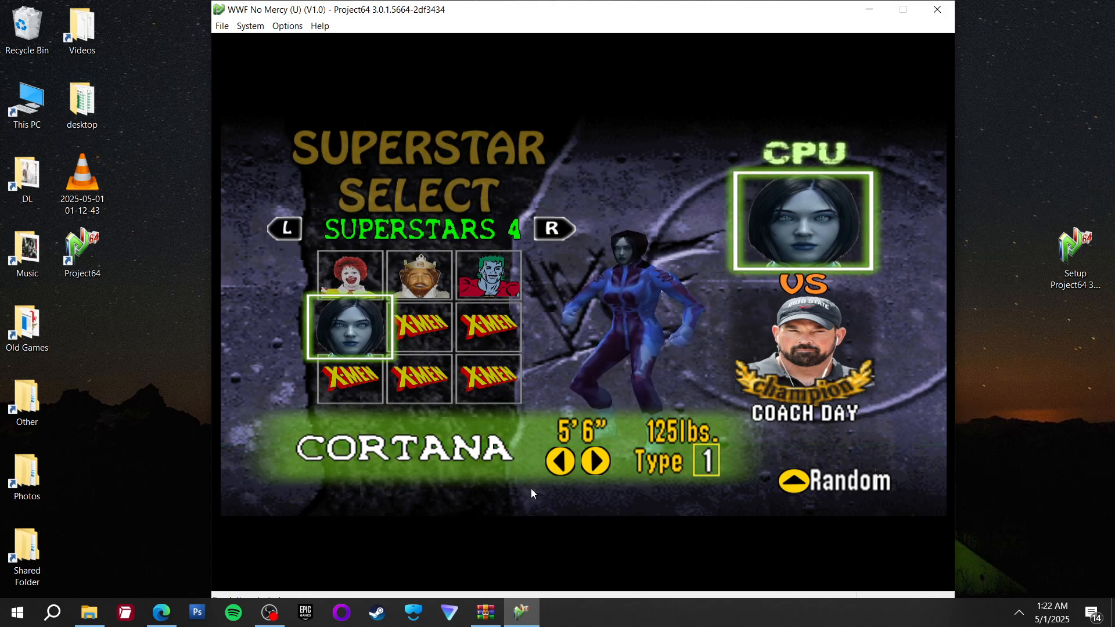
key("Right")
key("Left")
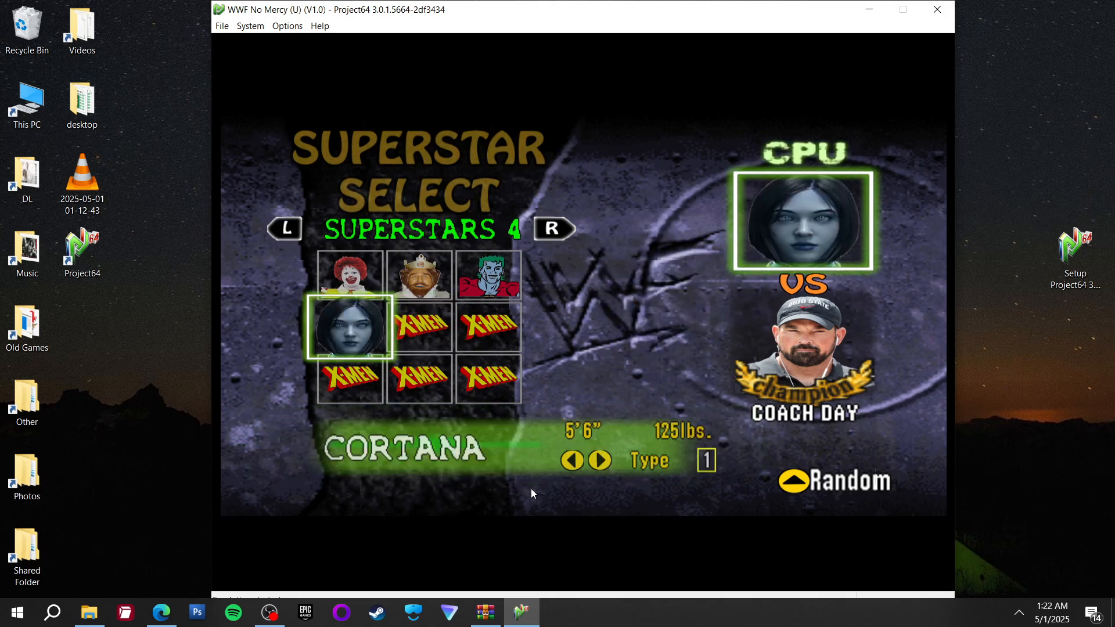
key("Right")
key("Right")
key("Right")
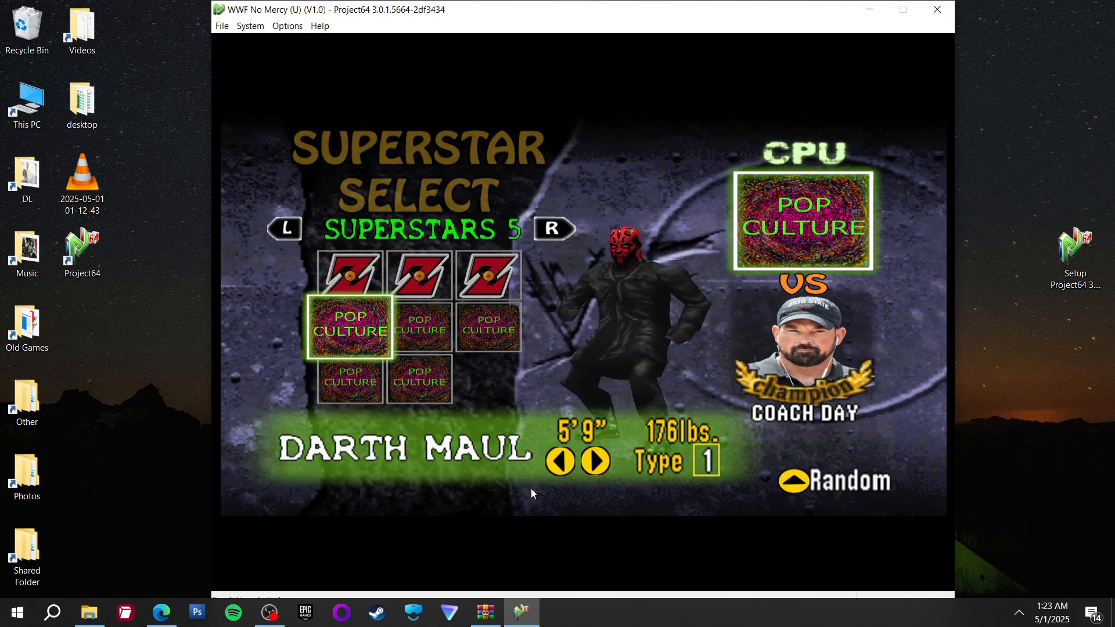
key("Right")
key("Right")
key("Right")
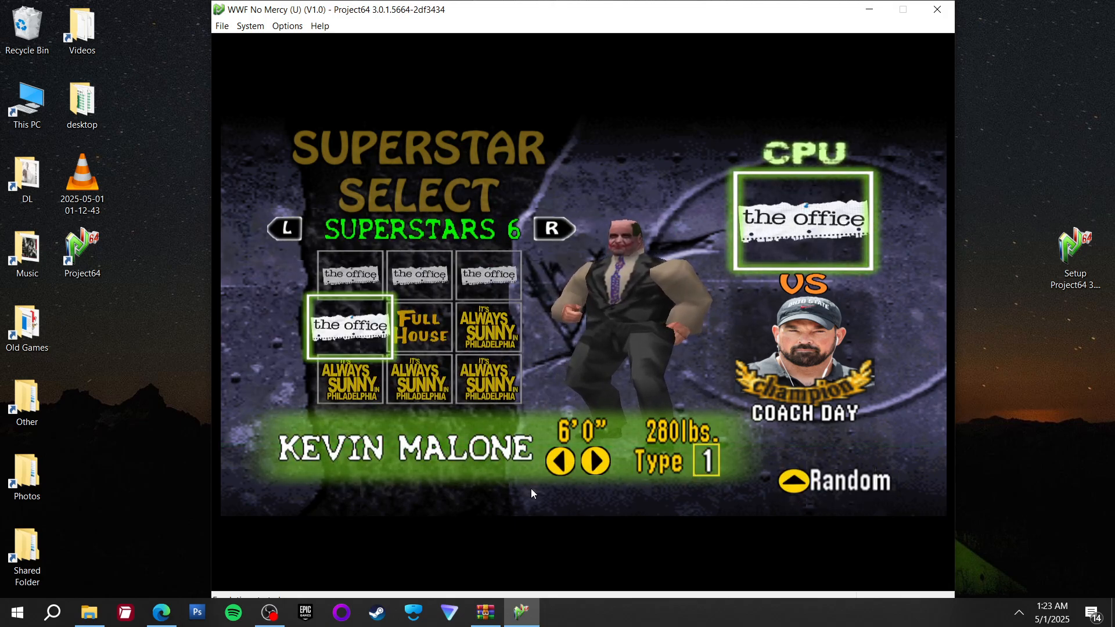
key("Right")
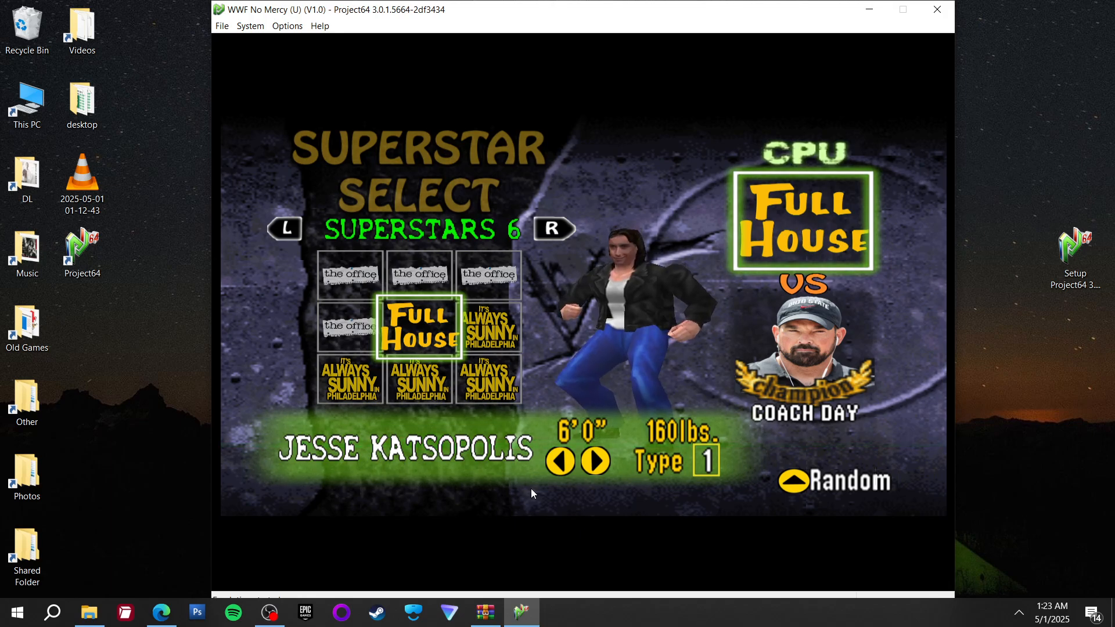
key("Right")
key("Right")
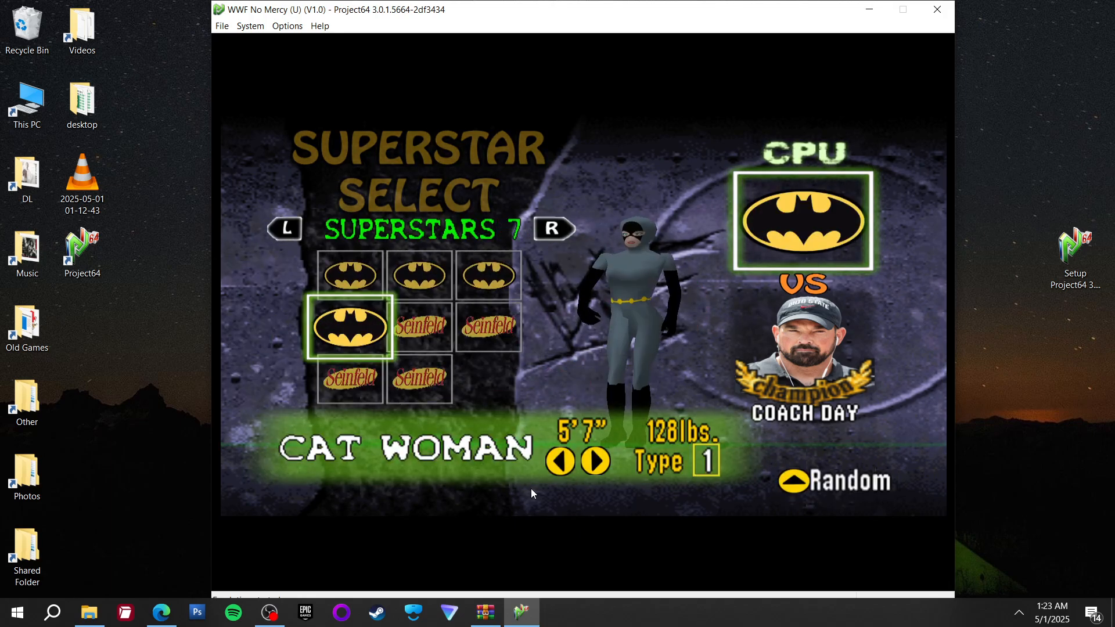
key("Right")
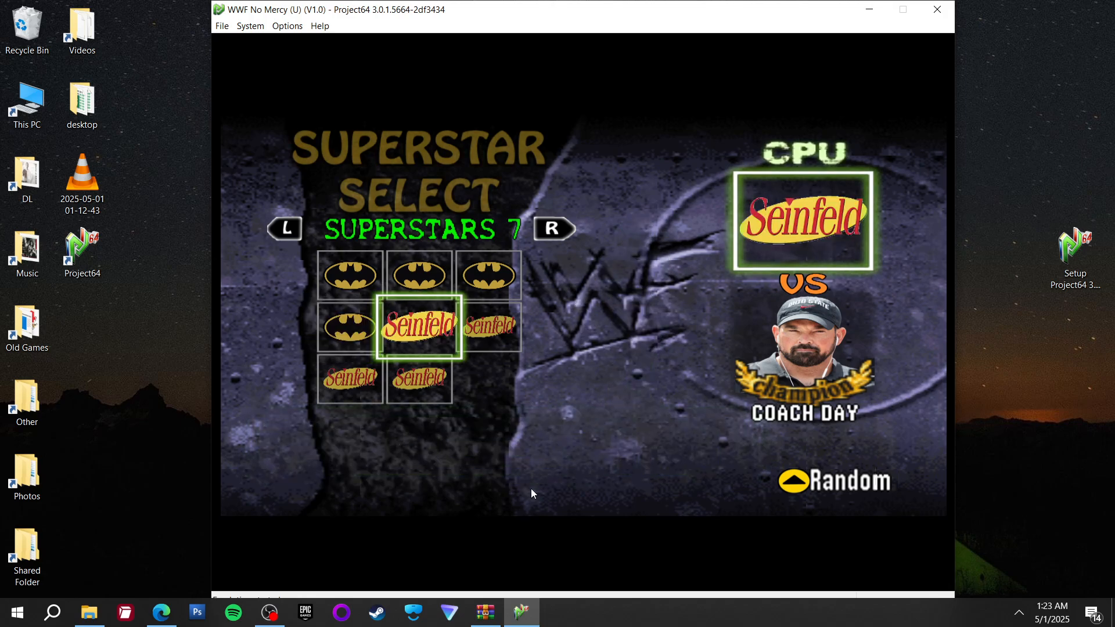
key("Right")
key("Right")
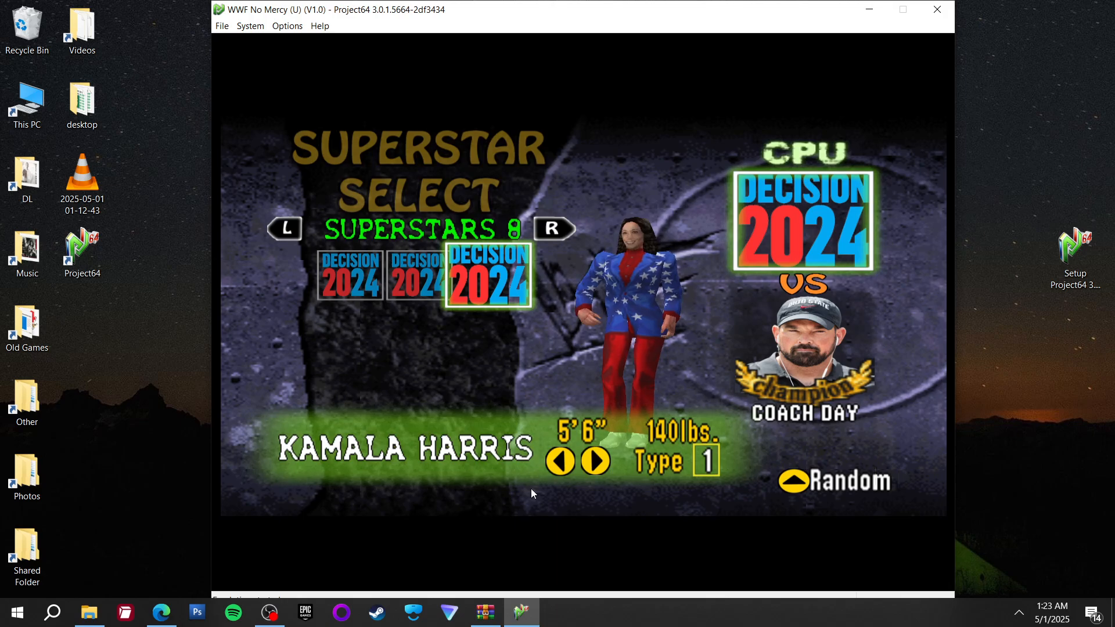
Look through the custom character slots on the Customize 1 and Customize 2 pages, and return to Superstars 1
key("Right")
key("Right")
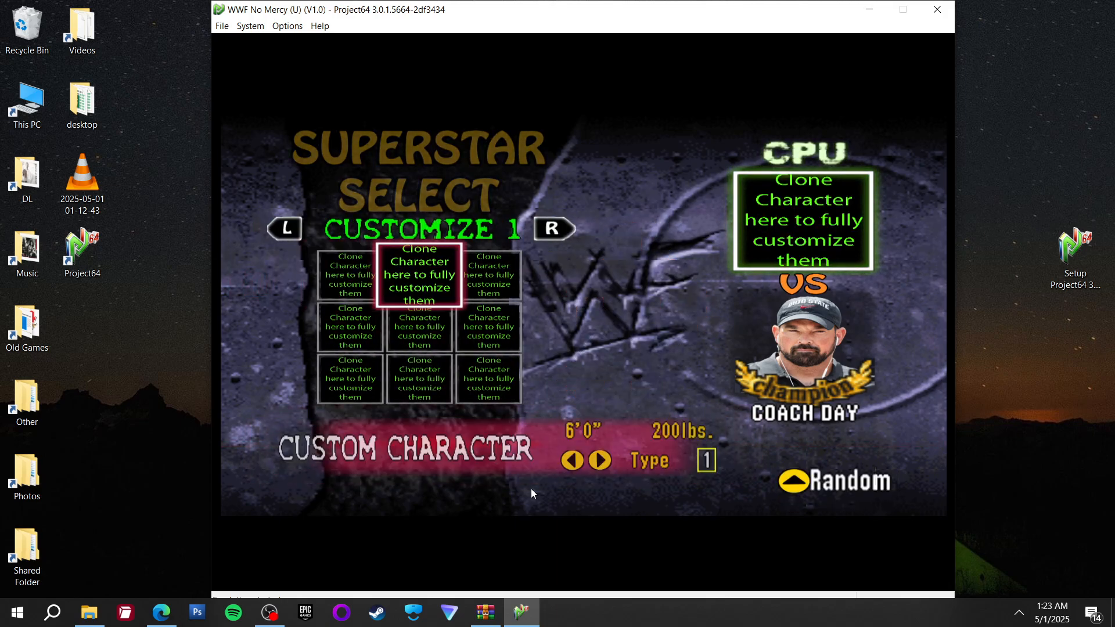
key("Right")
key("Right")
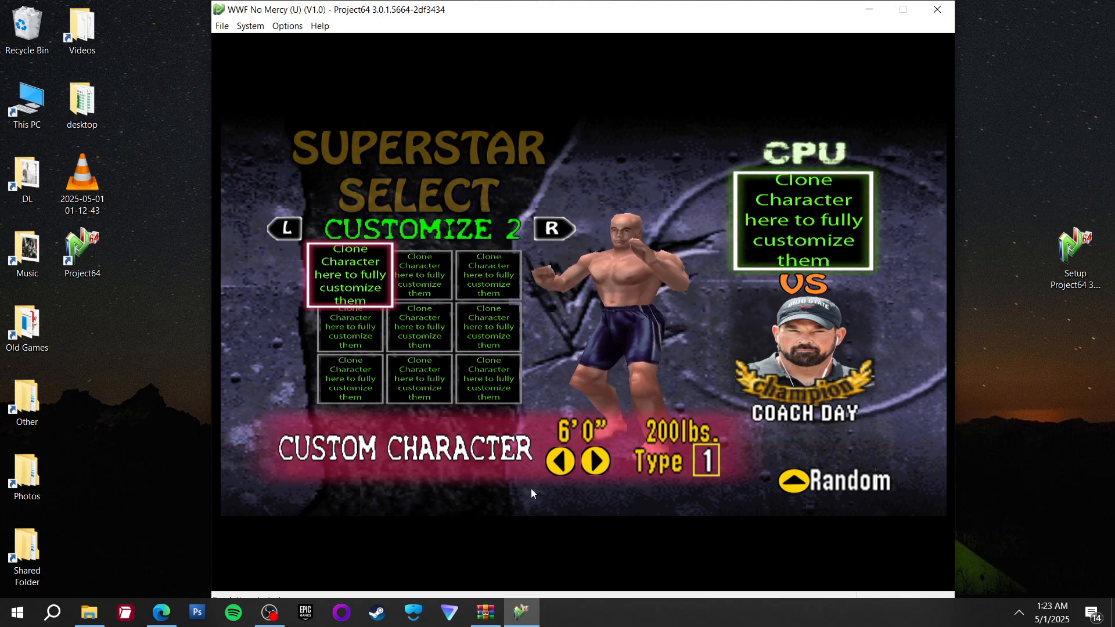
key("s")
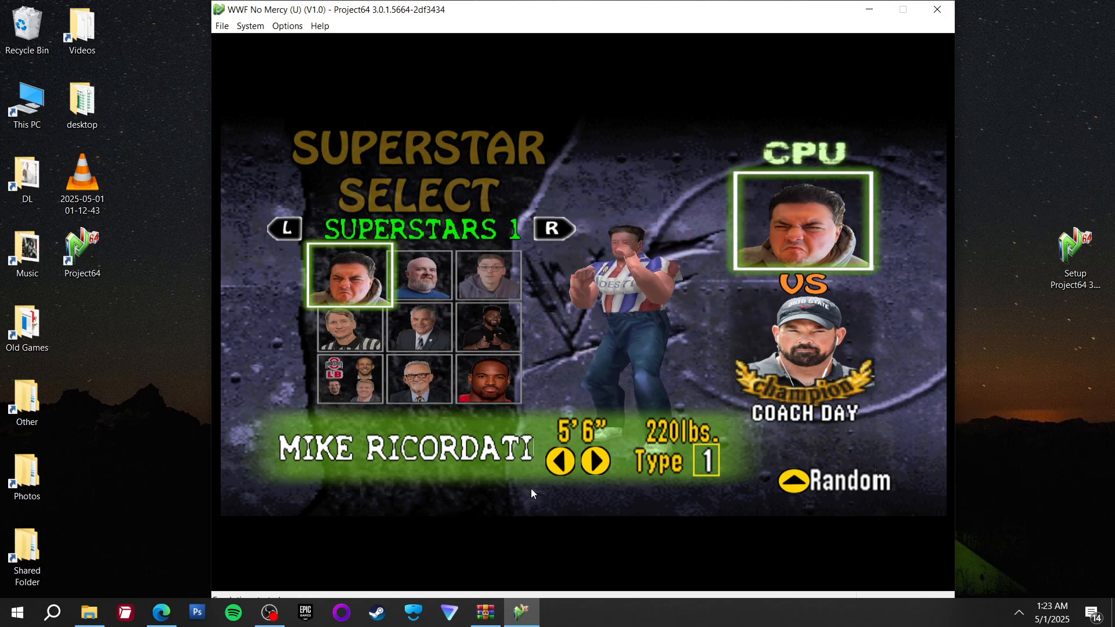
Go back to the Customize 1 page and choose the custom character in the middle slot of the top row
key("Left")
key("Left")
key("Left")
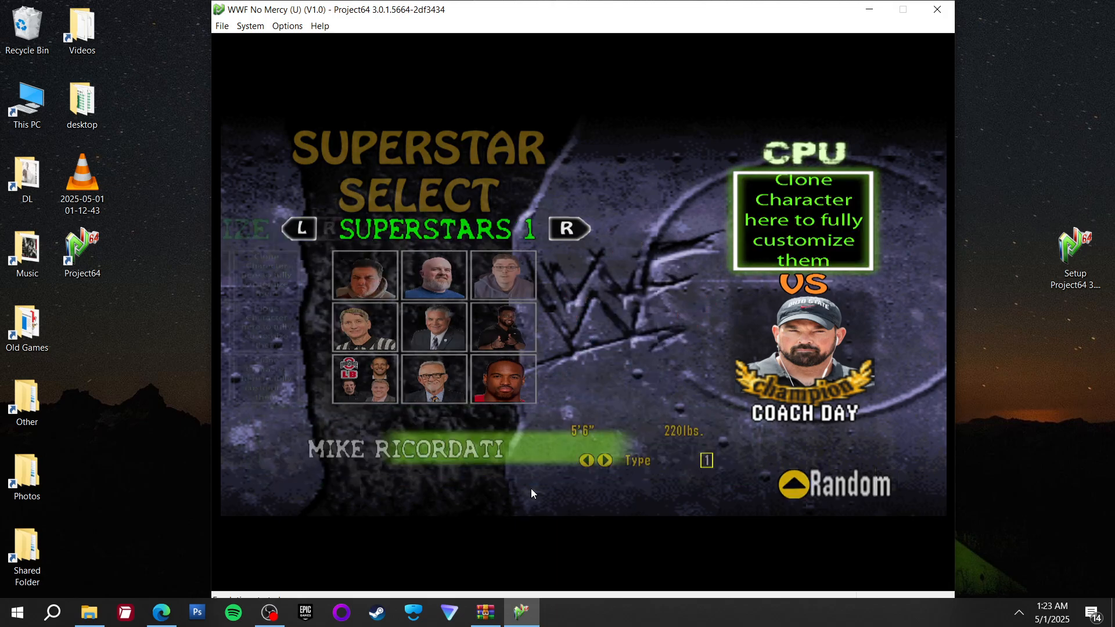
key("Left")
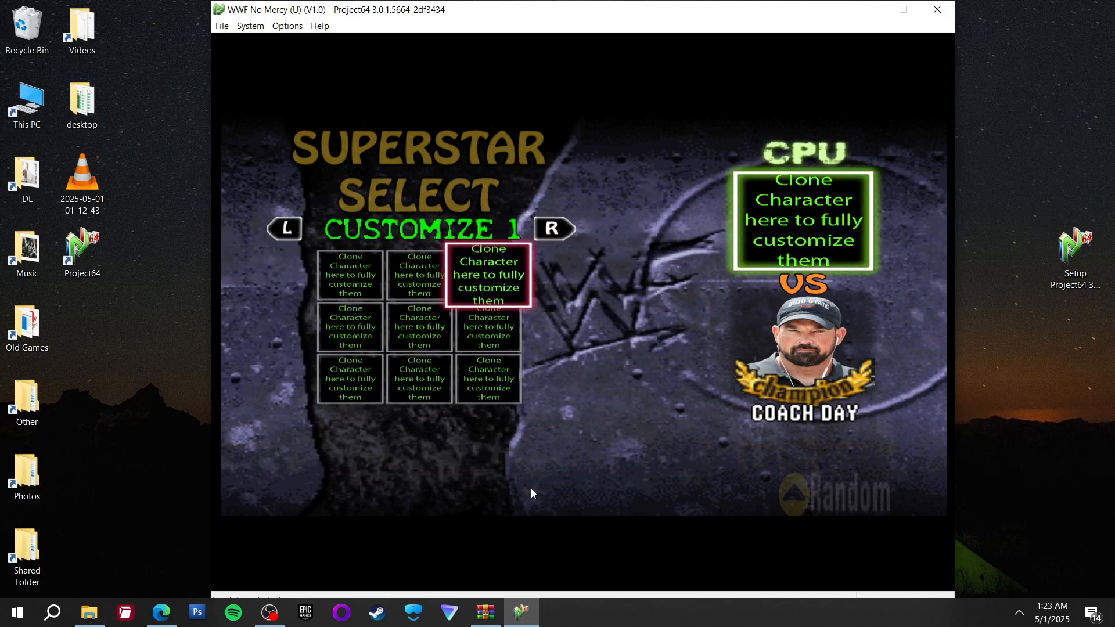
key("Left")
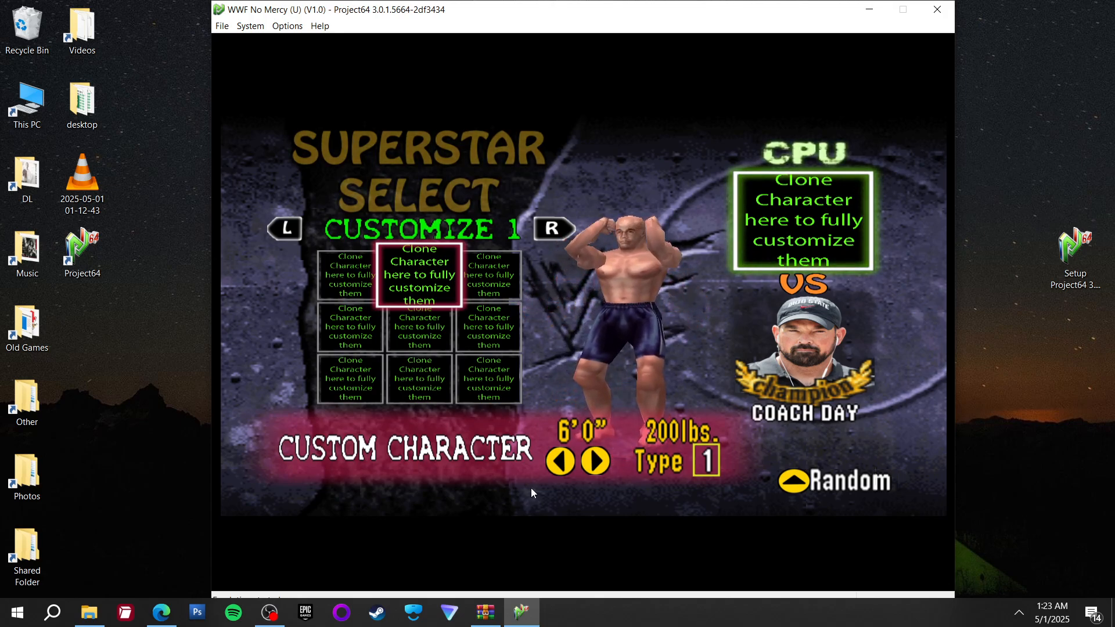
key("x")
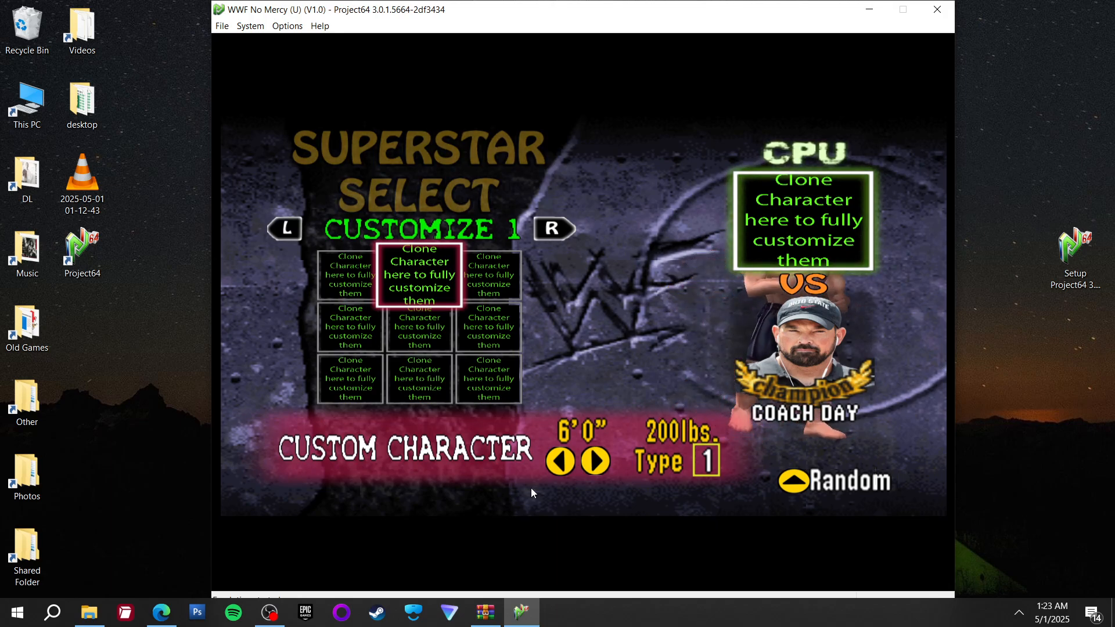